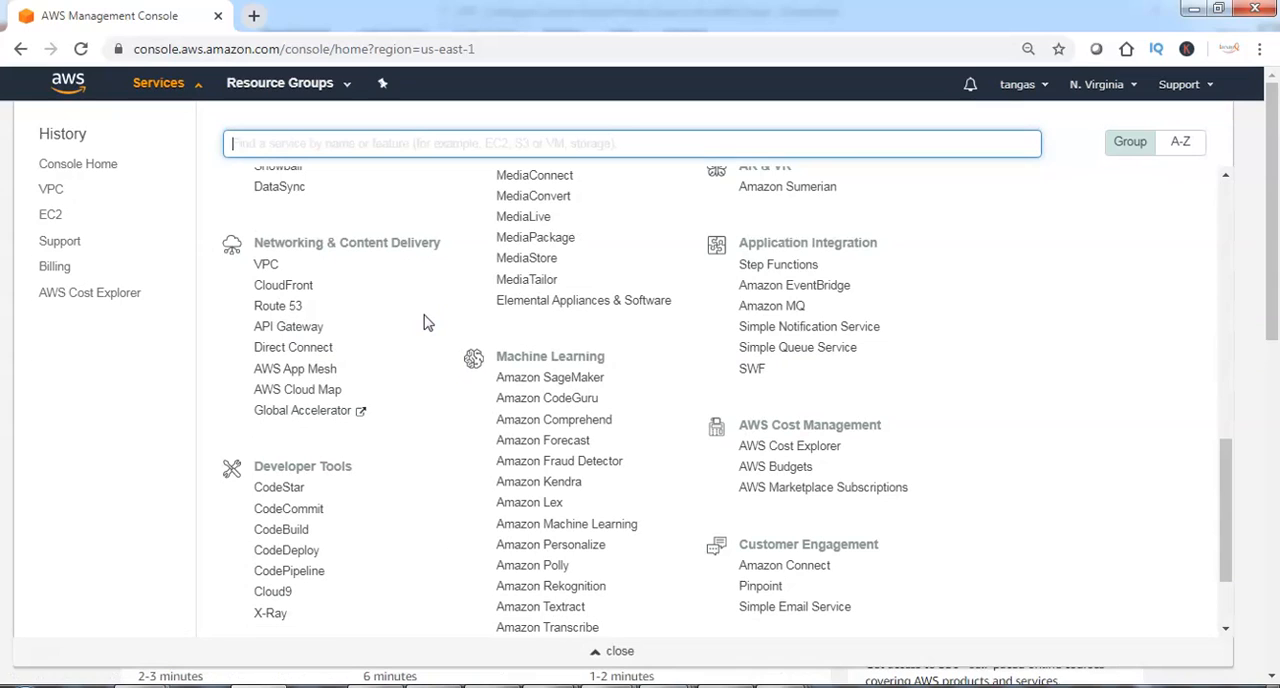
# Open the VPC service and go to the list of existing VPCs.
pyautogui.click(268, 265)
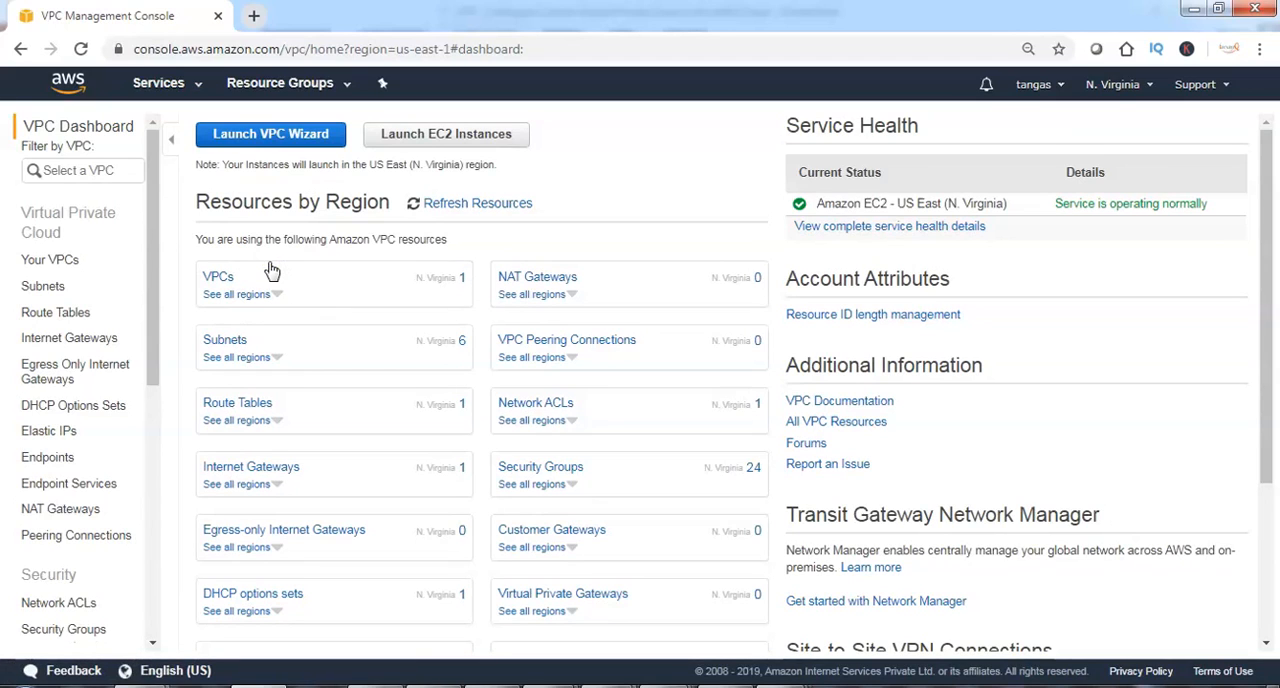
pyautogui.click(60, 260)
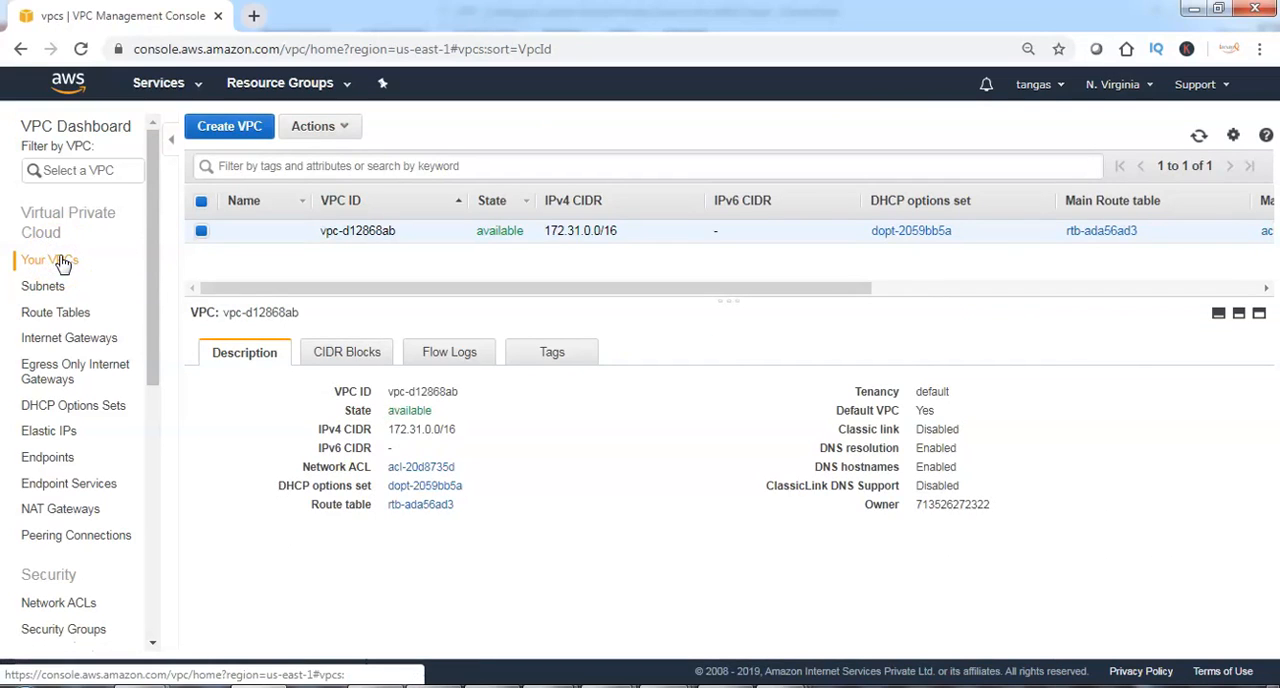
pyautogui.click(60, 261)
# Create a VPC named iwayQVPC with the IPv4 CIDR block 192.168.0.0/16 and return to the VPC list.
pyautogui.click(229, 126)
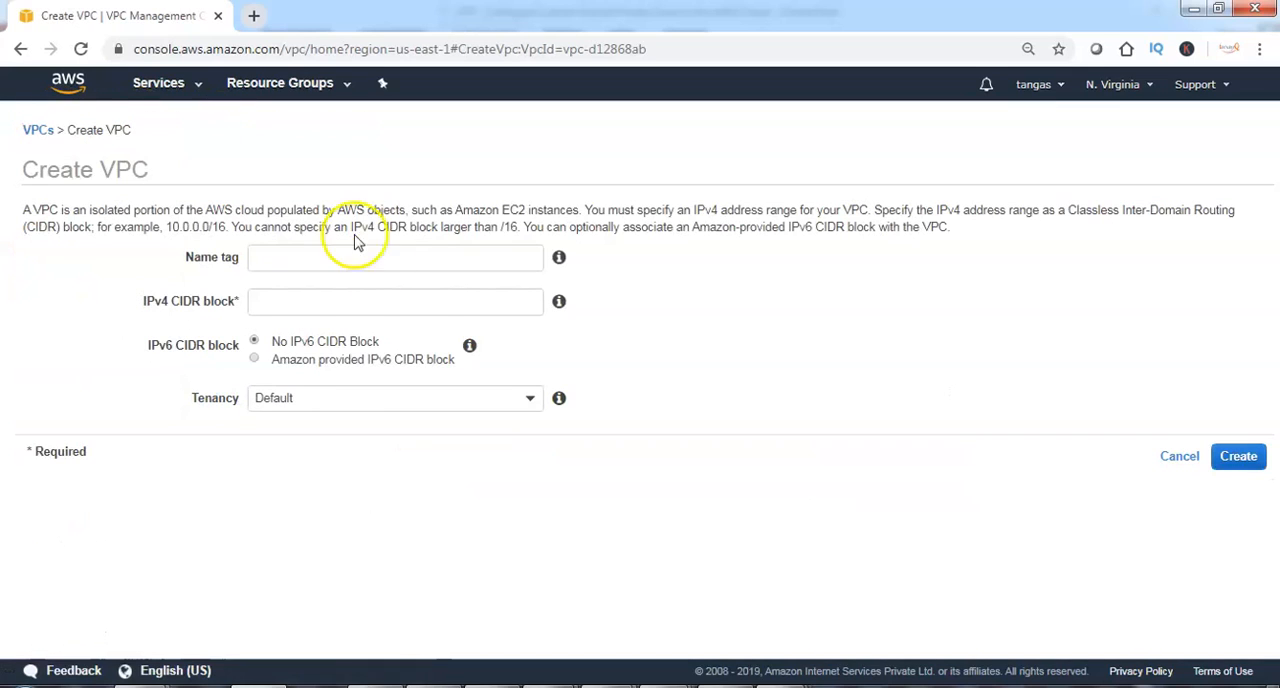
pyautogui.click(390, 256)
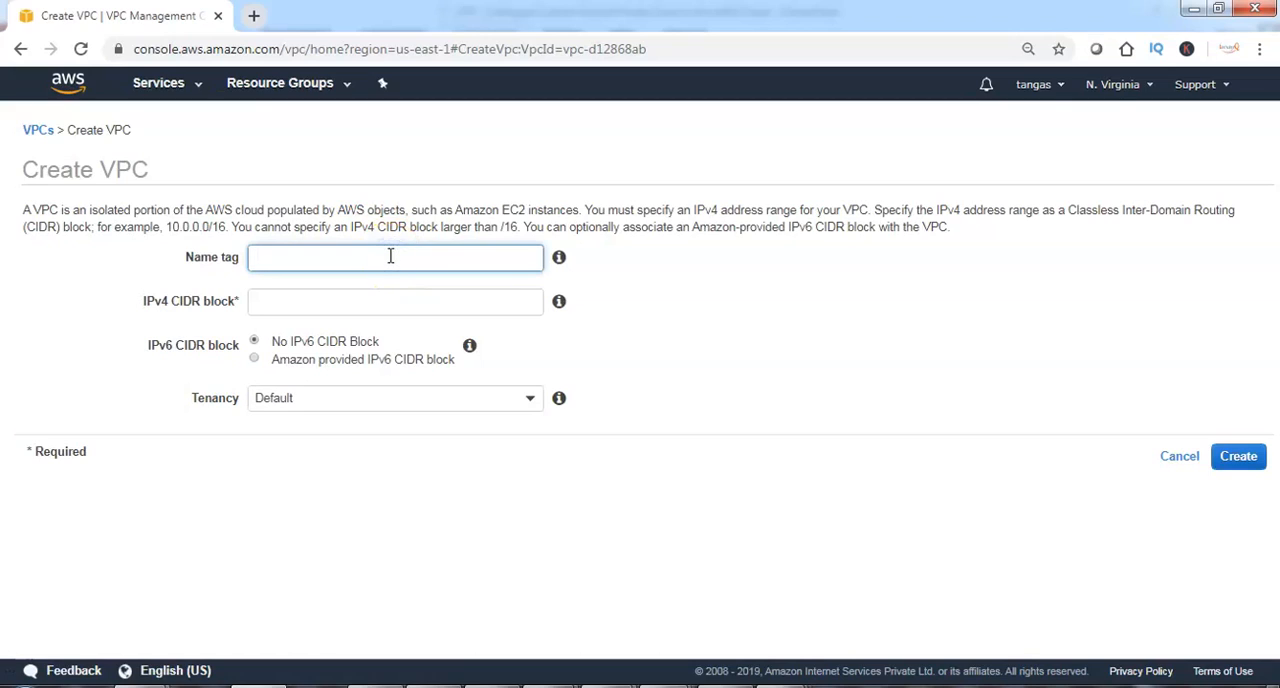
pyautogui.write('iwayQVPC')
pyautogui.click(391, 309)
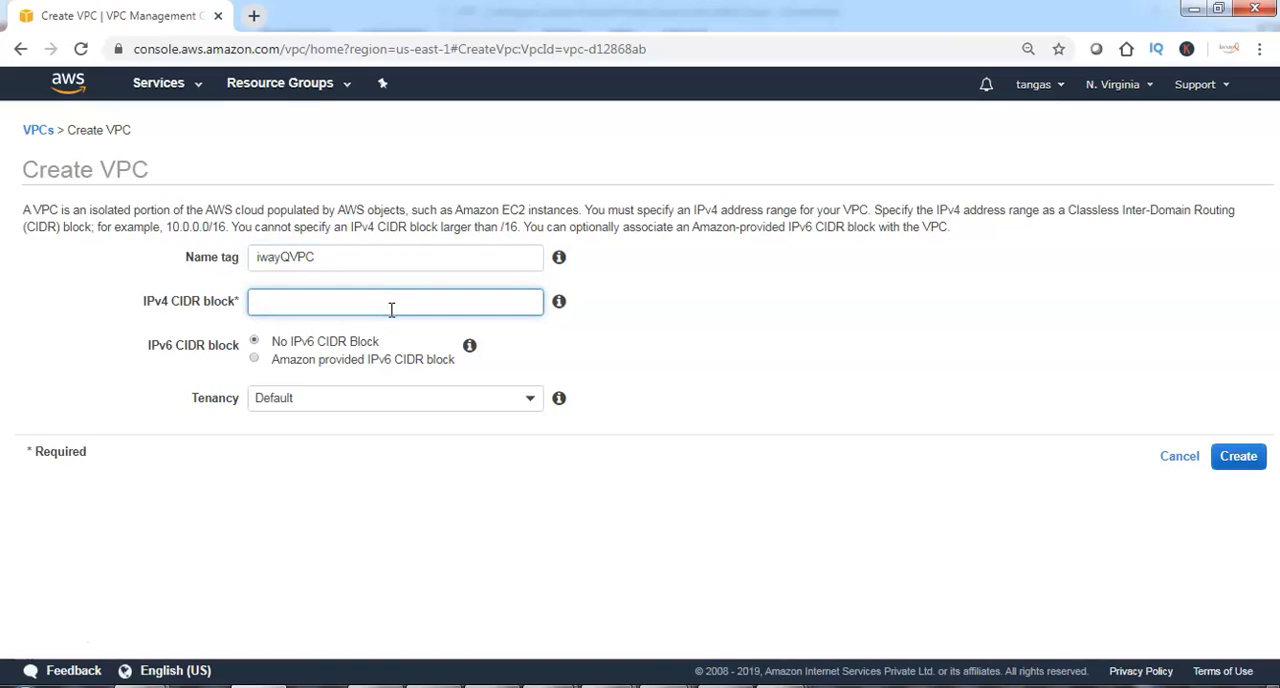
pyautogui.write('192.168.0.0/16')
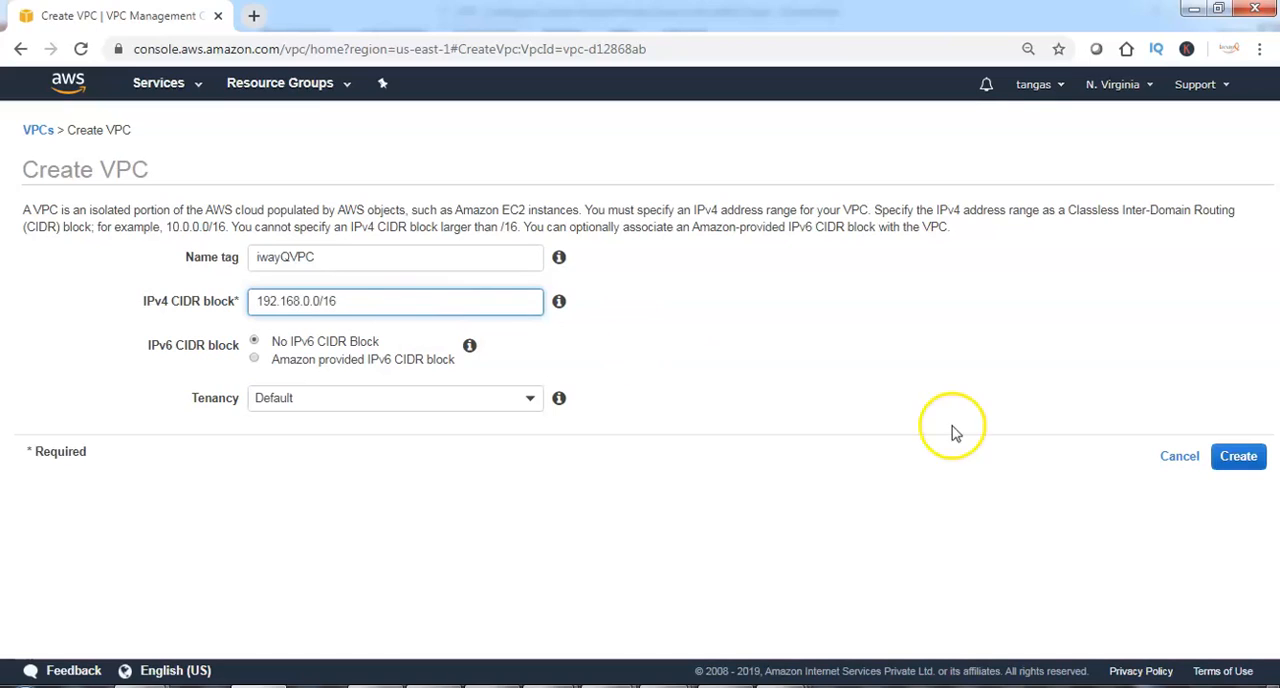
pyautogui.click(1236, 458)
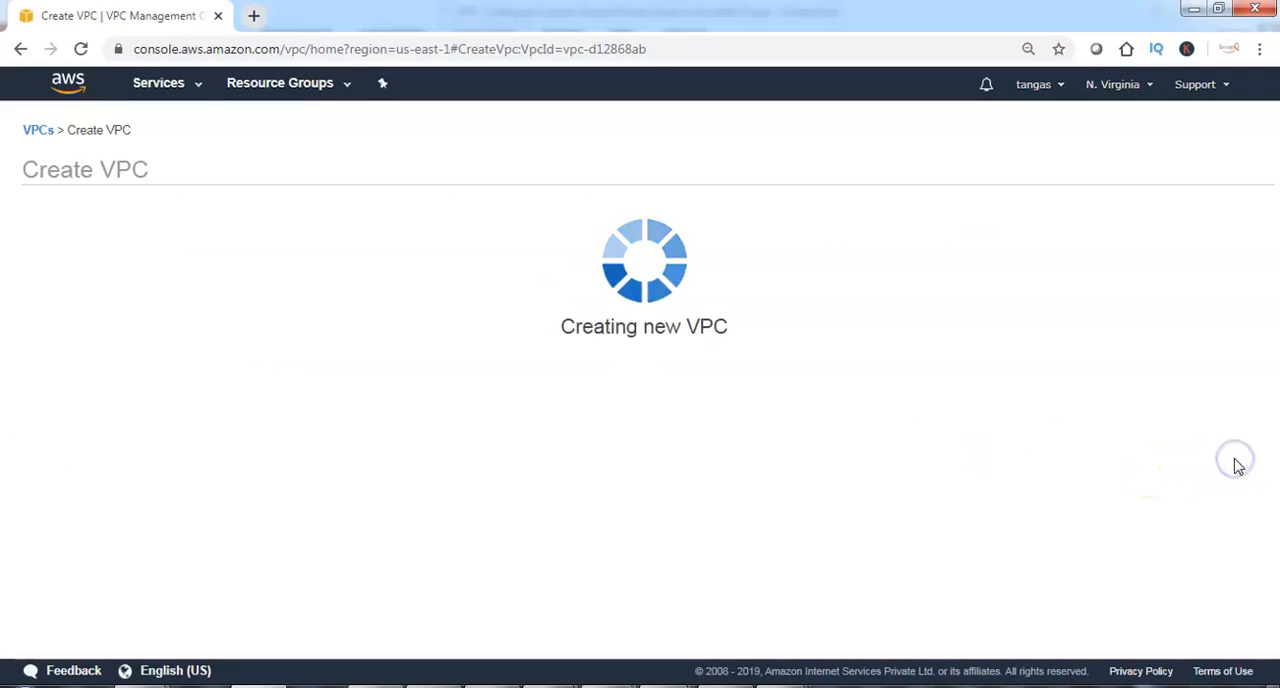
pyautogui.click(808, 328)
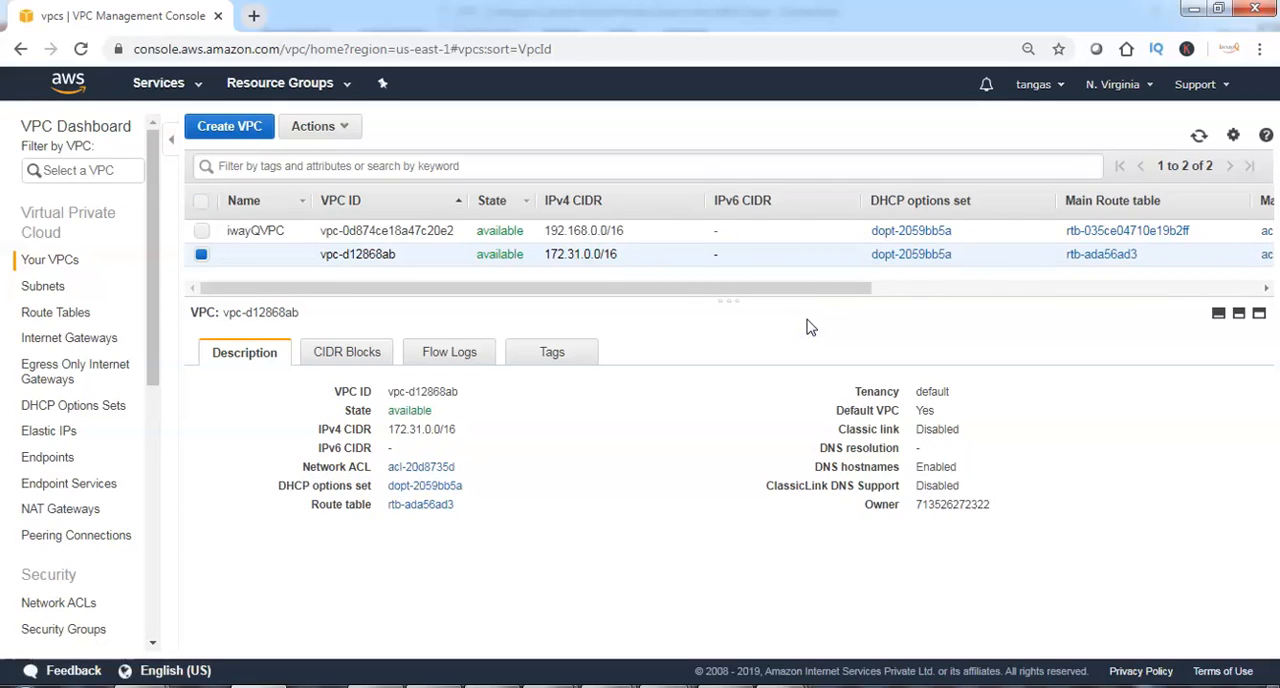
# Select iwayQVPC in the VPC list and check its name and IPv4 CIDR.
pyautogui.click(203, 233)
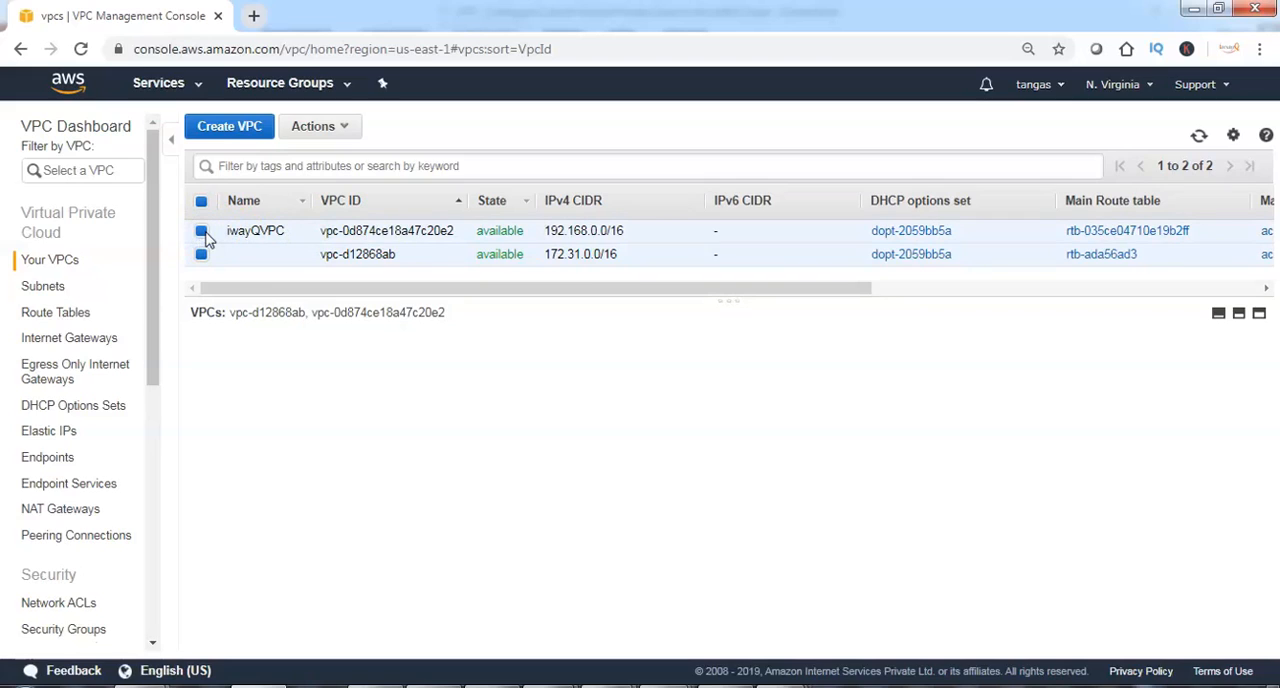
pyautogui.click(304, 244)
pyautogui.click(581, 231)
# Start a new subnet named iwayQsub1 in the iwayQVPC network and place it in availability zone us-east-1a.
pyautogui.click(48, 287)
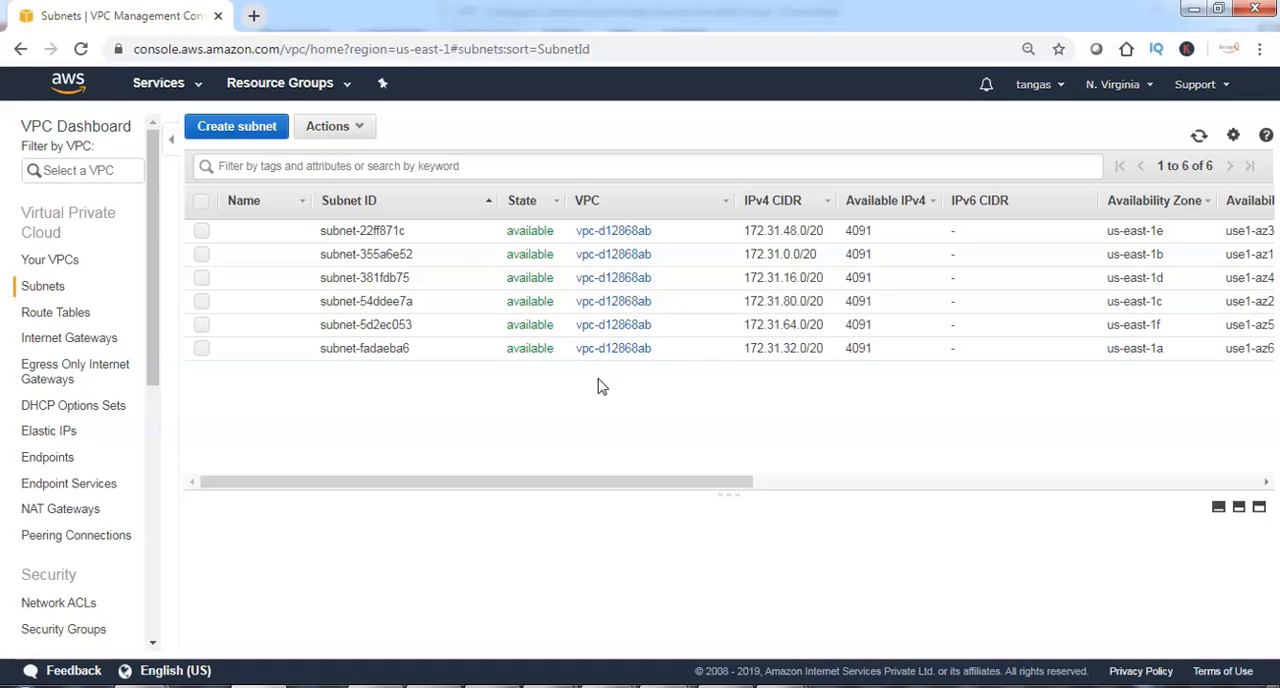
pyautogui.click(236, 126)
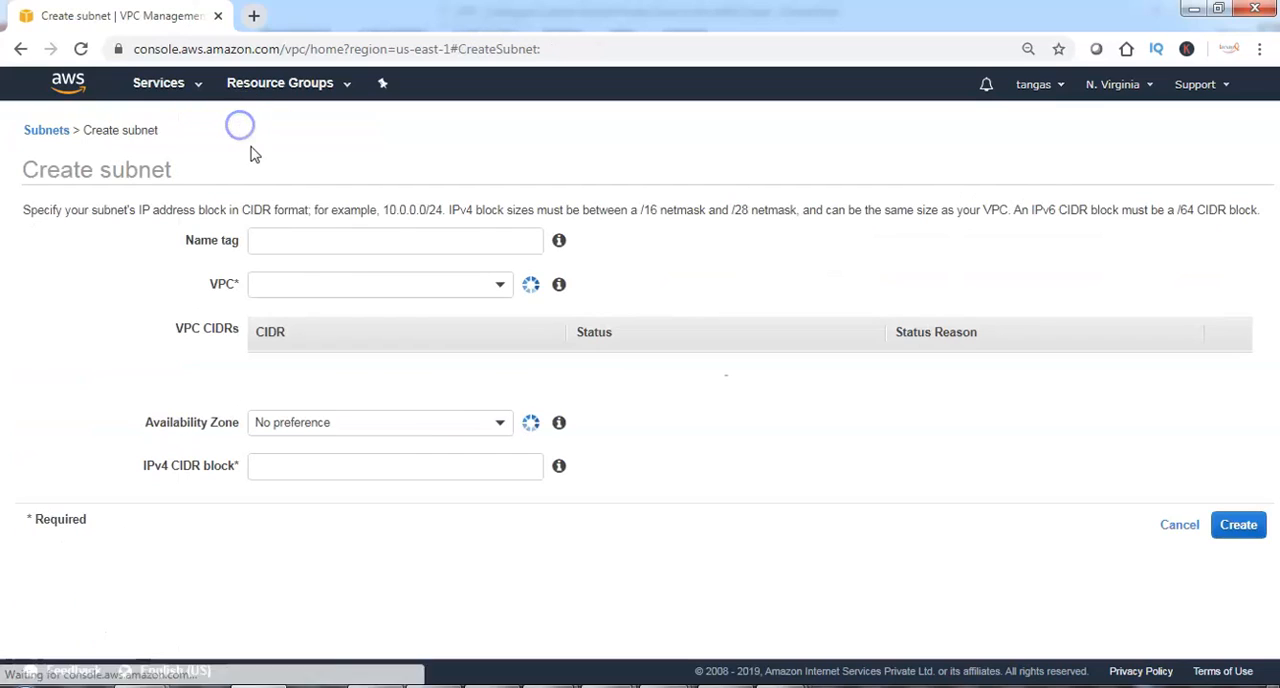
pyautogui.click(326, 240)
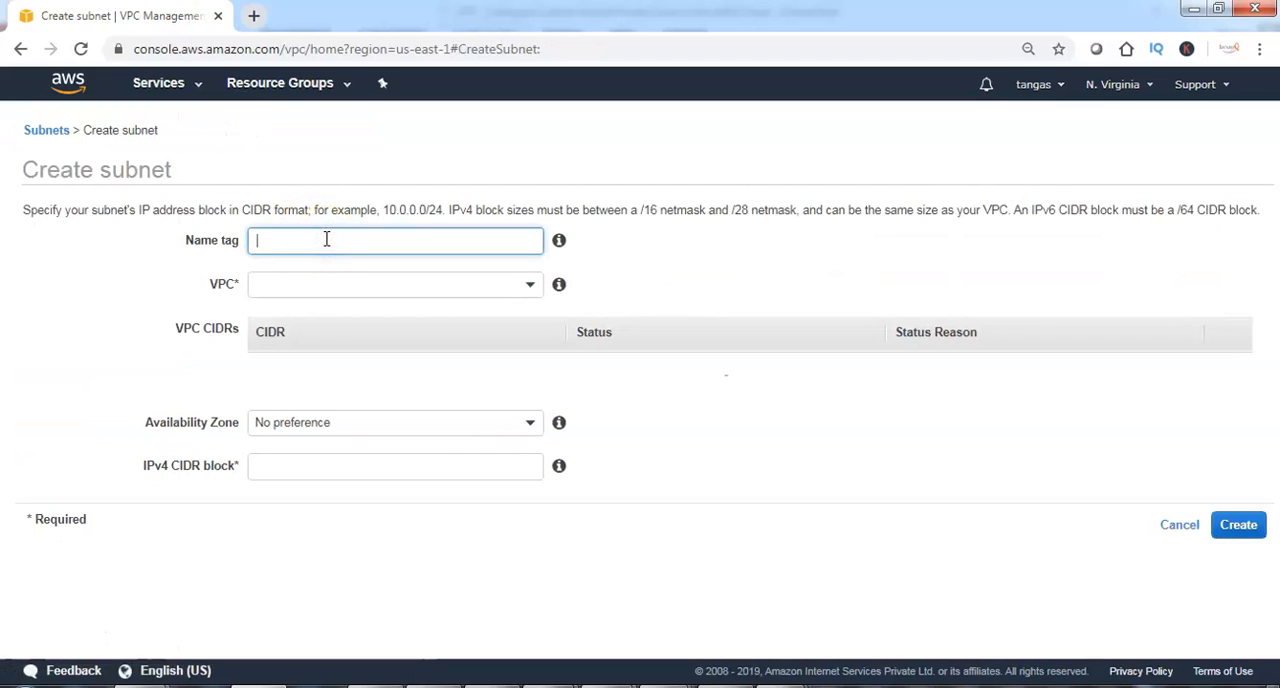
pyautogui.write('iwayQsub1')
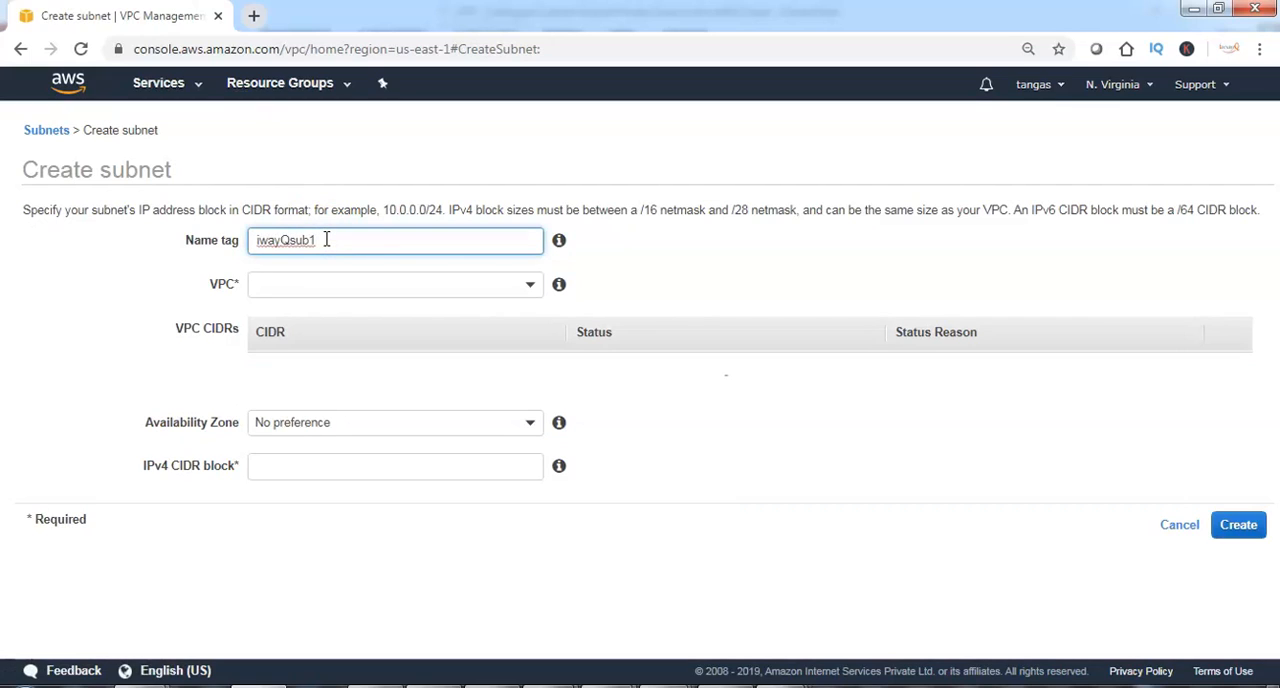
pyautogui.click(394, 286)
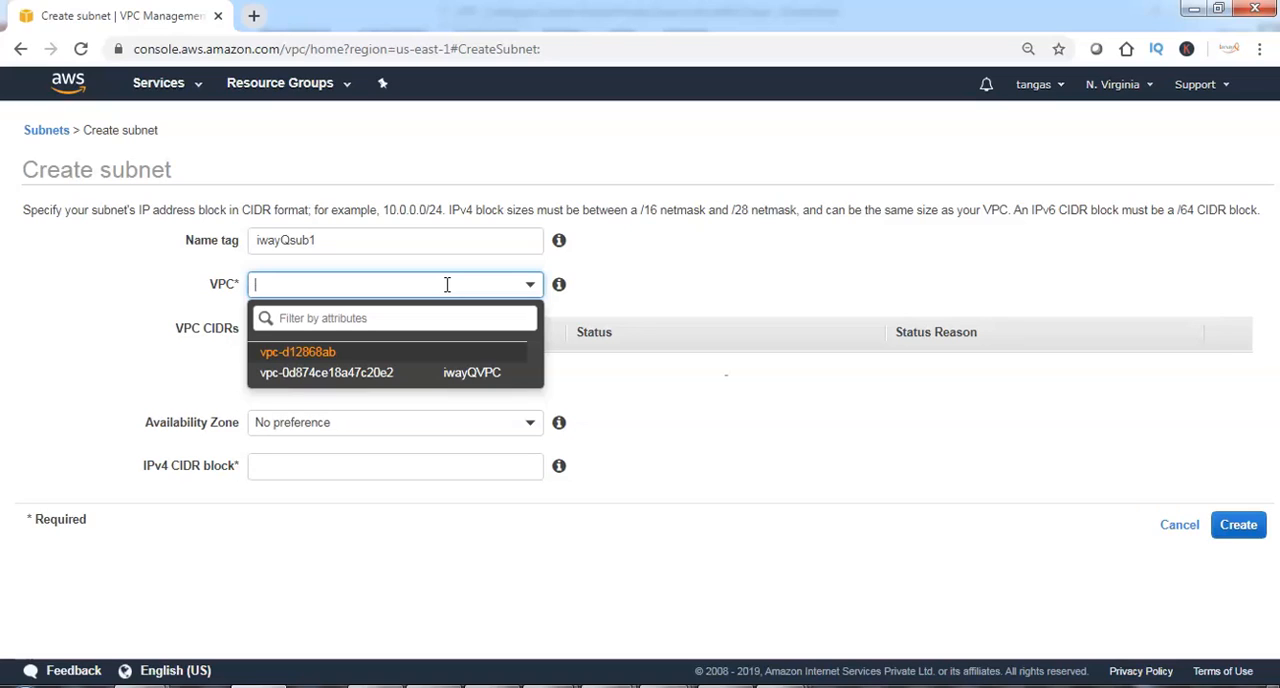
pyautogui.click(450, 378)
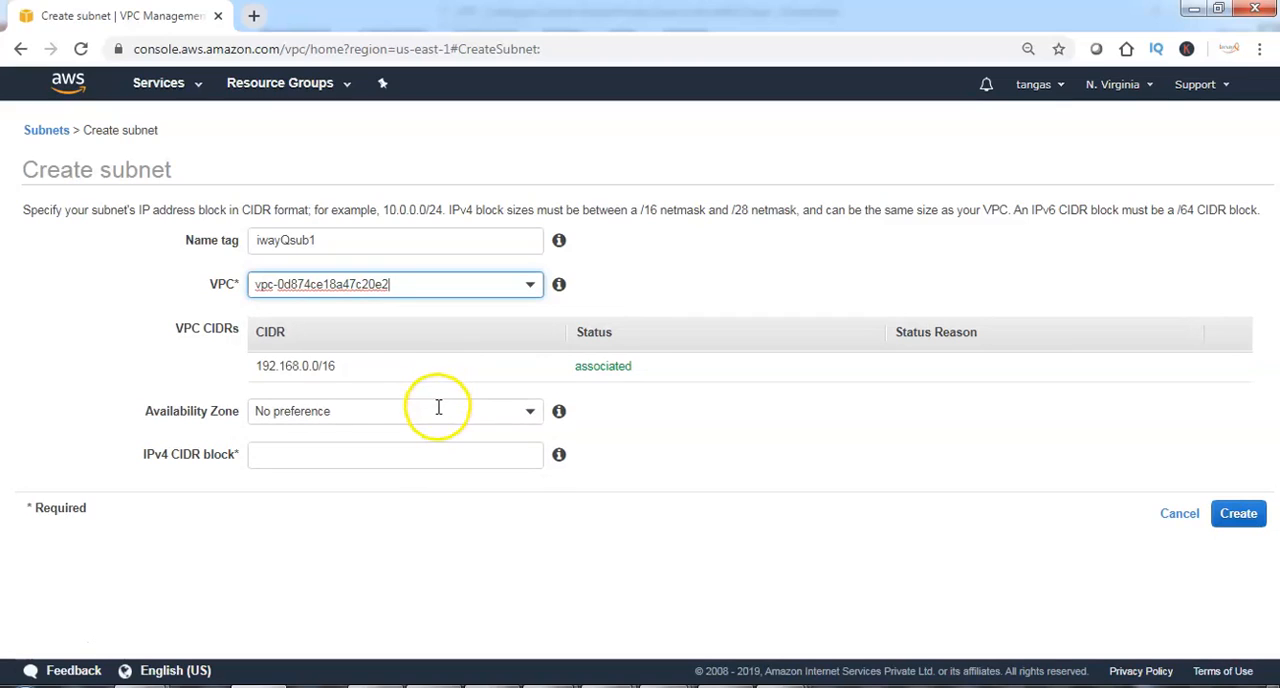
pyautogui.click(437, 408)
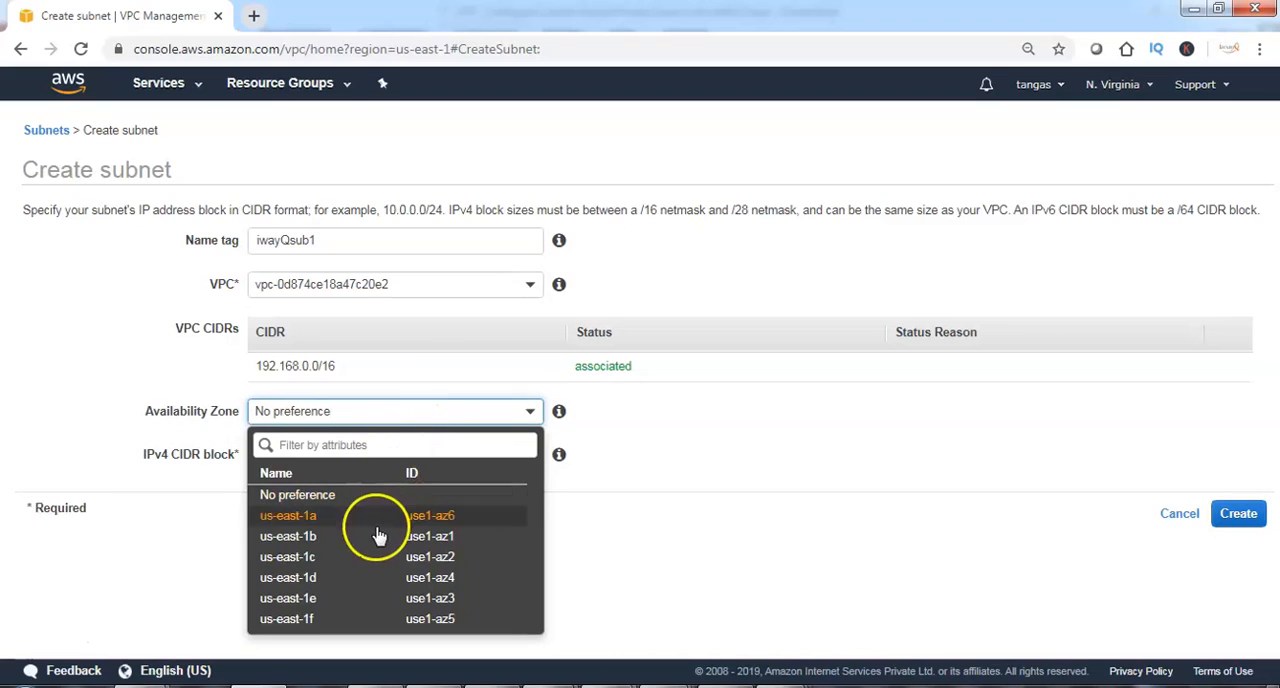
pyautogui.click(322, 520)
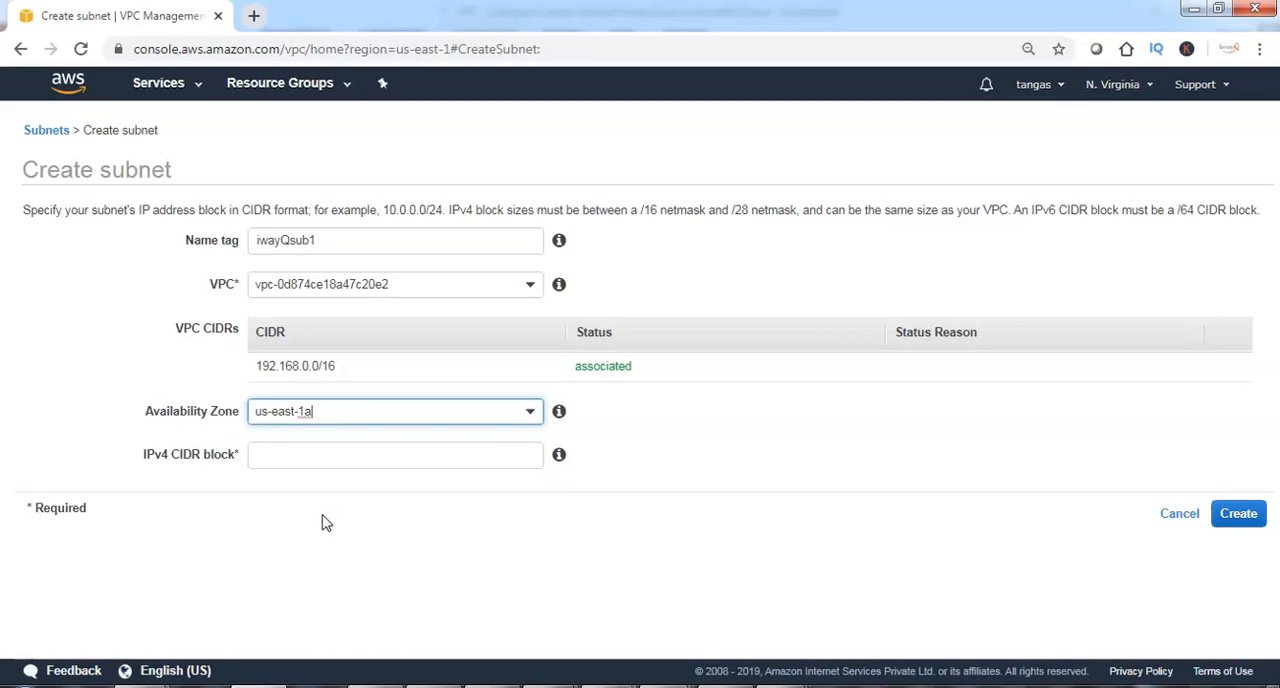
# Give the subnet the IPv4 CIDR block 192.168.1.0/24, create it and return to the subnet list.
pyautogui.click(323, 455)
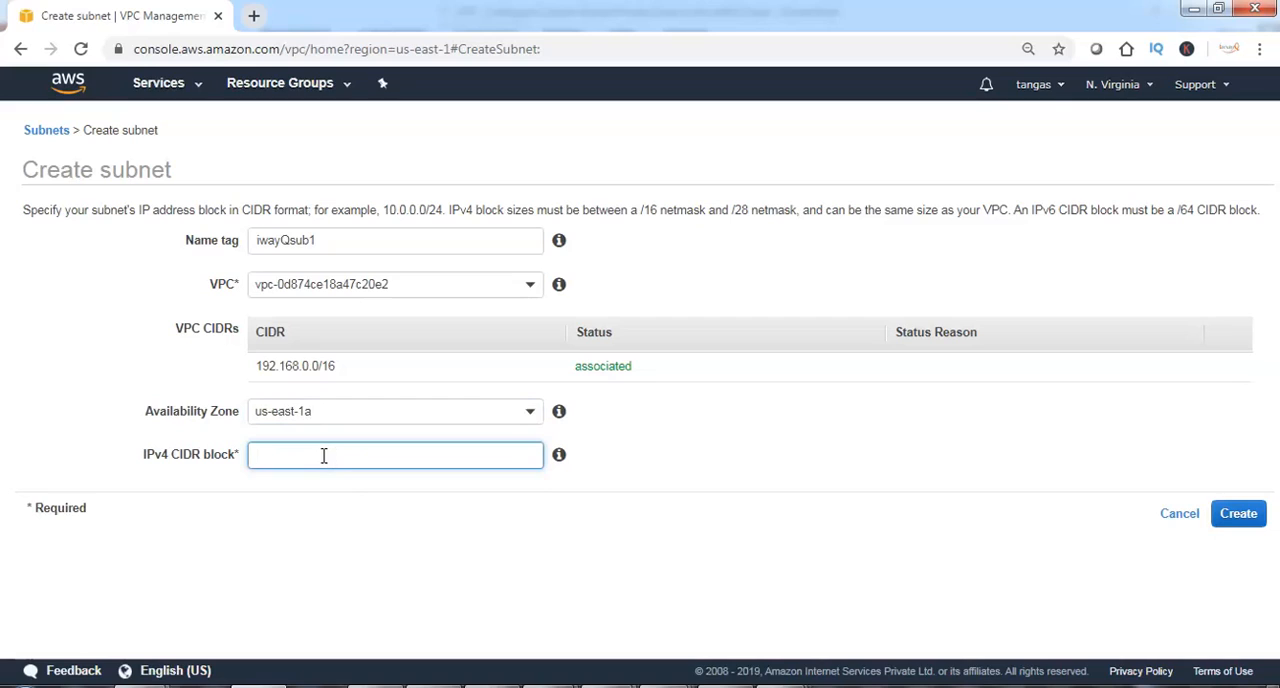
pyautogui.write('192.168.1.0/24')
pyautogui.click(1240, 520)
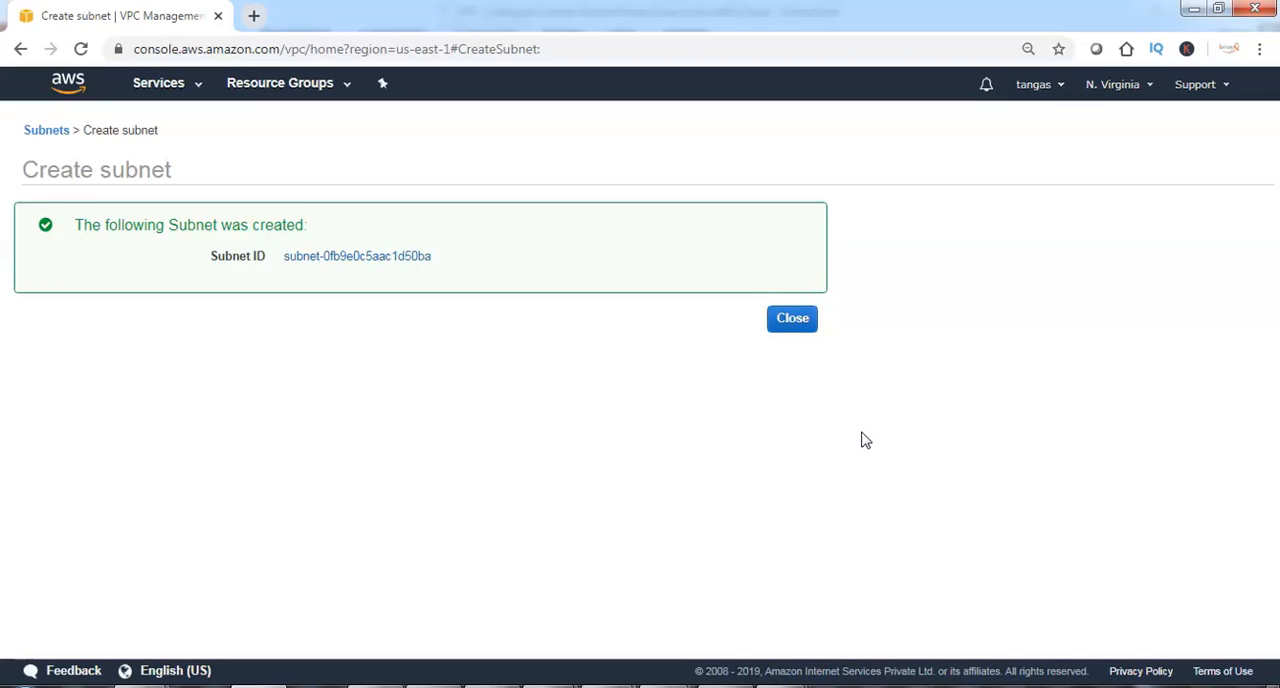
pyautogui.click(804, 320)
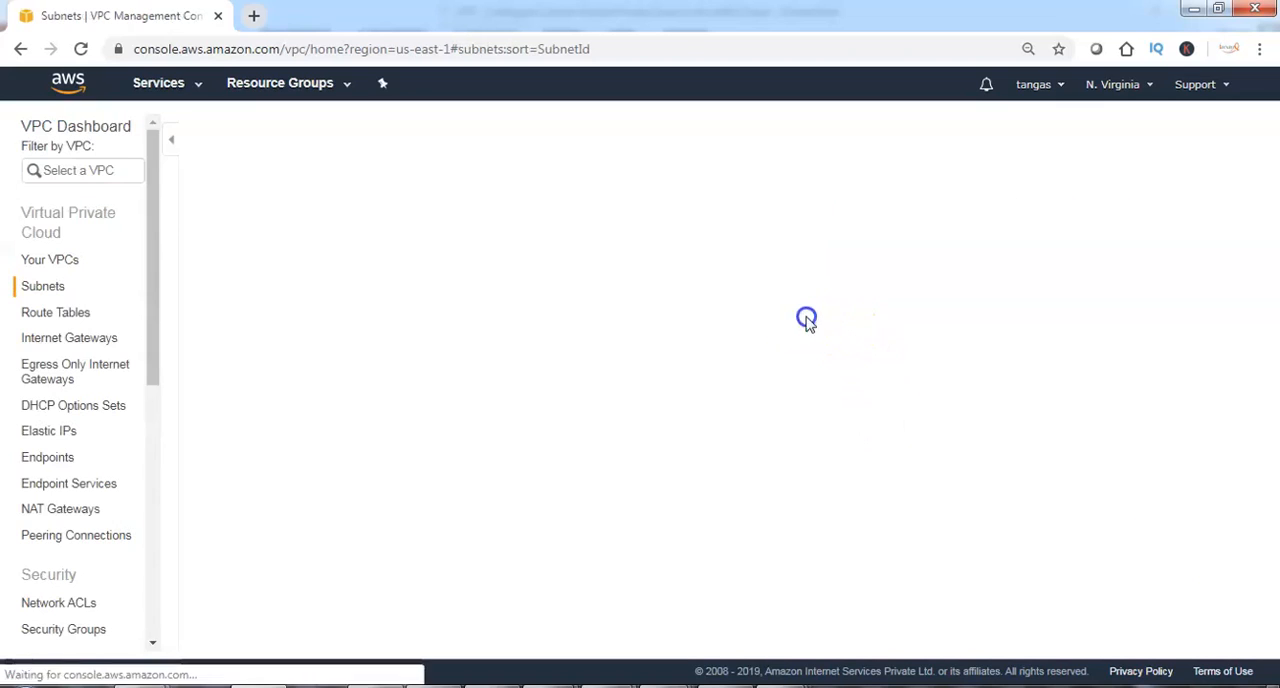
# Check the subnet ID and IPv4 CIDR of iwayQsub1 in the subnet list.
pyautogui.moveTo(312, 229); pyautogui.dragTo(466, 231)
pyautogui.click(466, 231)
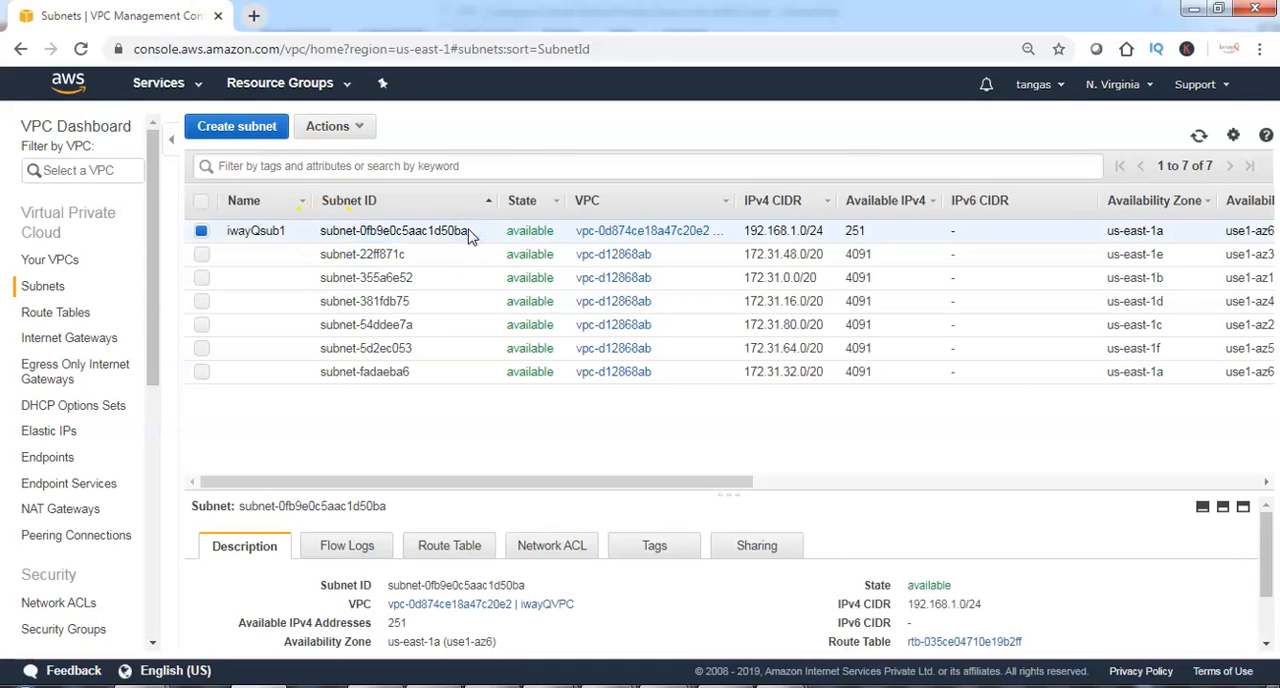
pyautogui.click(757, 230)
# Search Google in a new browser tab for "aws subnet ip reservation" and open the "251 Available IP Addresses" AWS forum thread.
pyautogui.click(253, 15)
pyautogui.write('google.com')
pyautogui.press('Return')
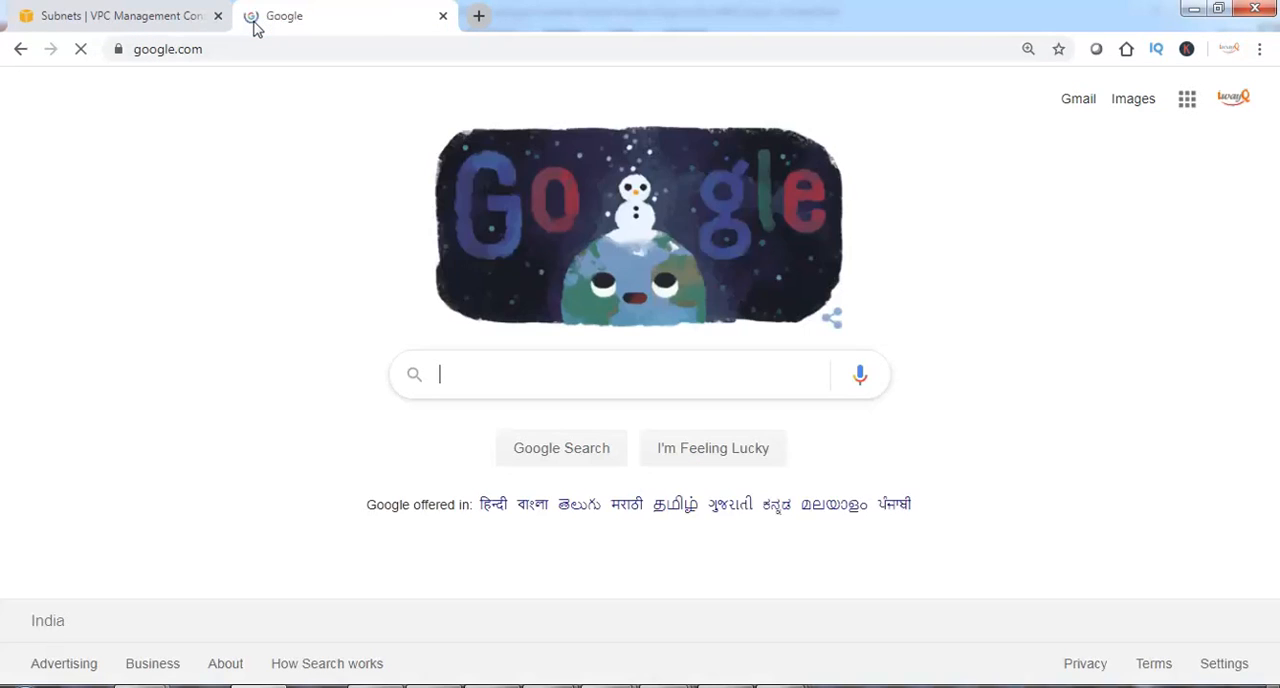
pyautogui.click(511, 374)
pyautogui.write('aws ')
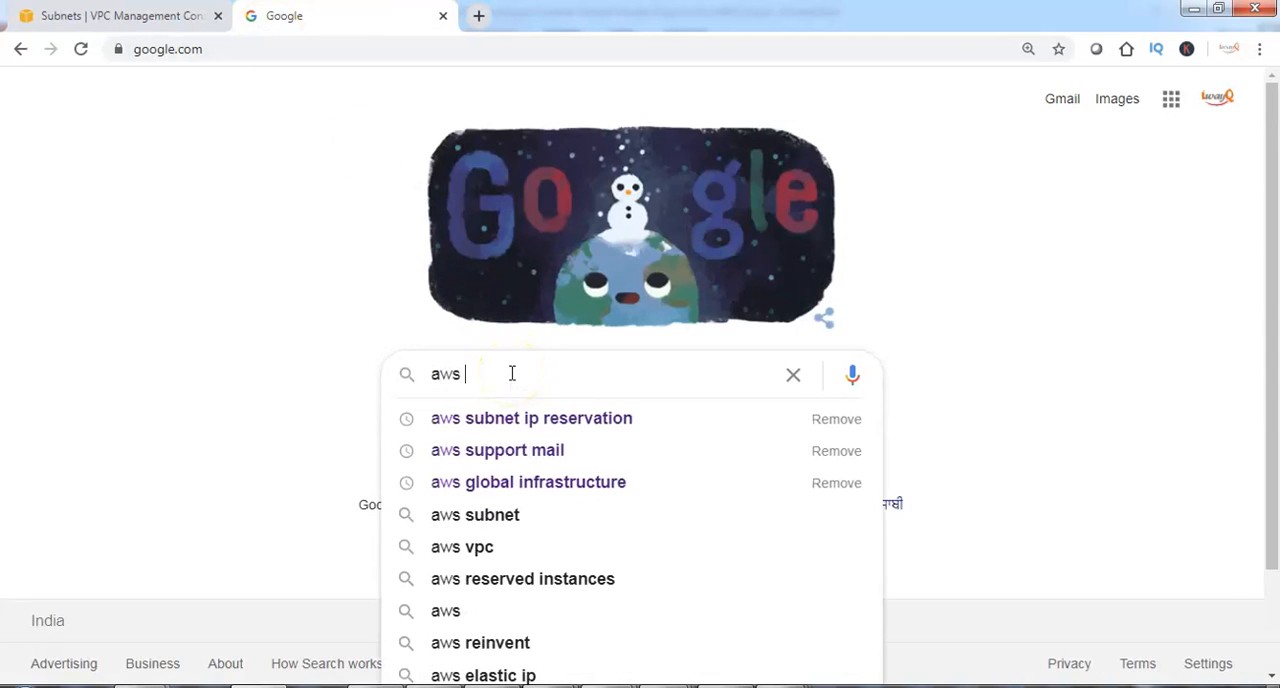
pyautogui.write('subne')
pyautogui.press('Down')
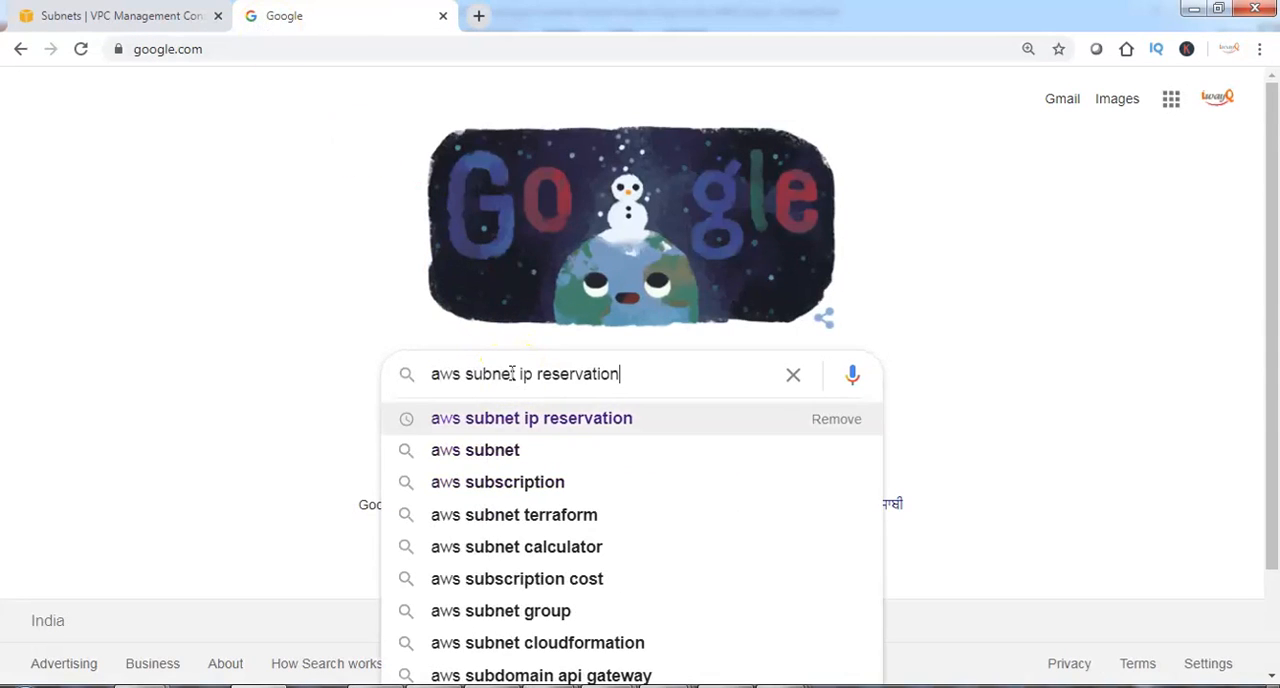
pyautogui.press('Return')
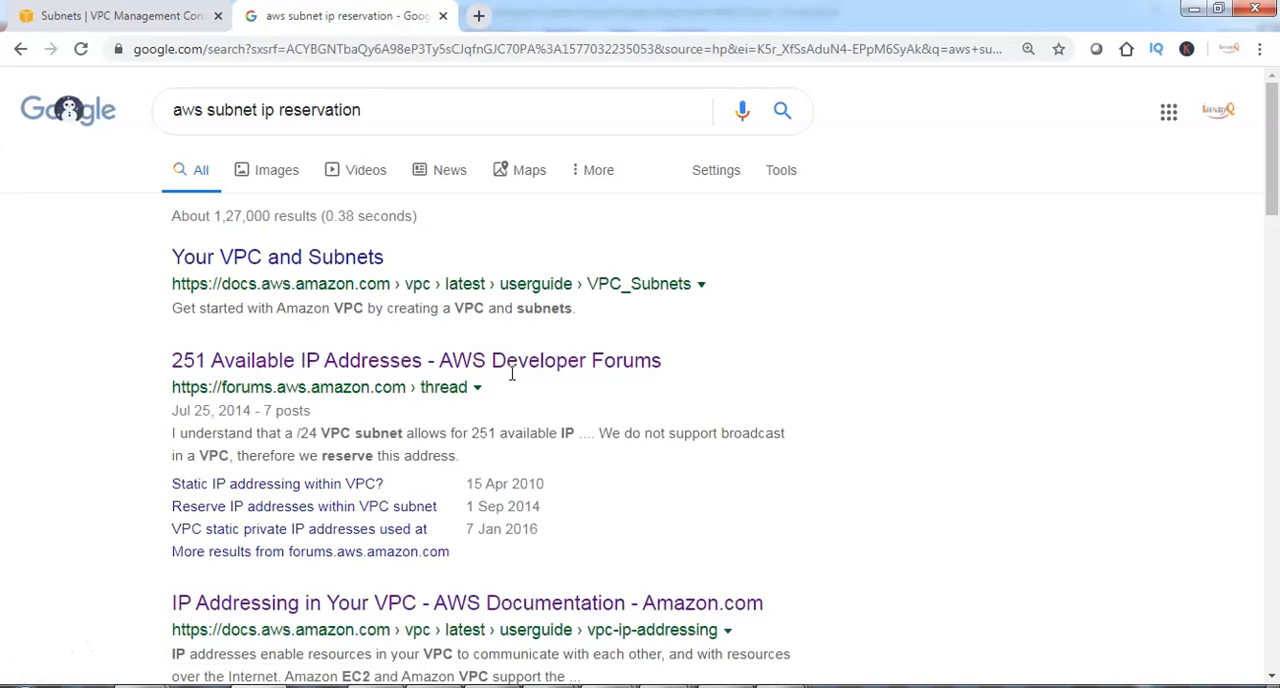
pyautogui.click(514, 362)
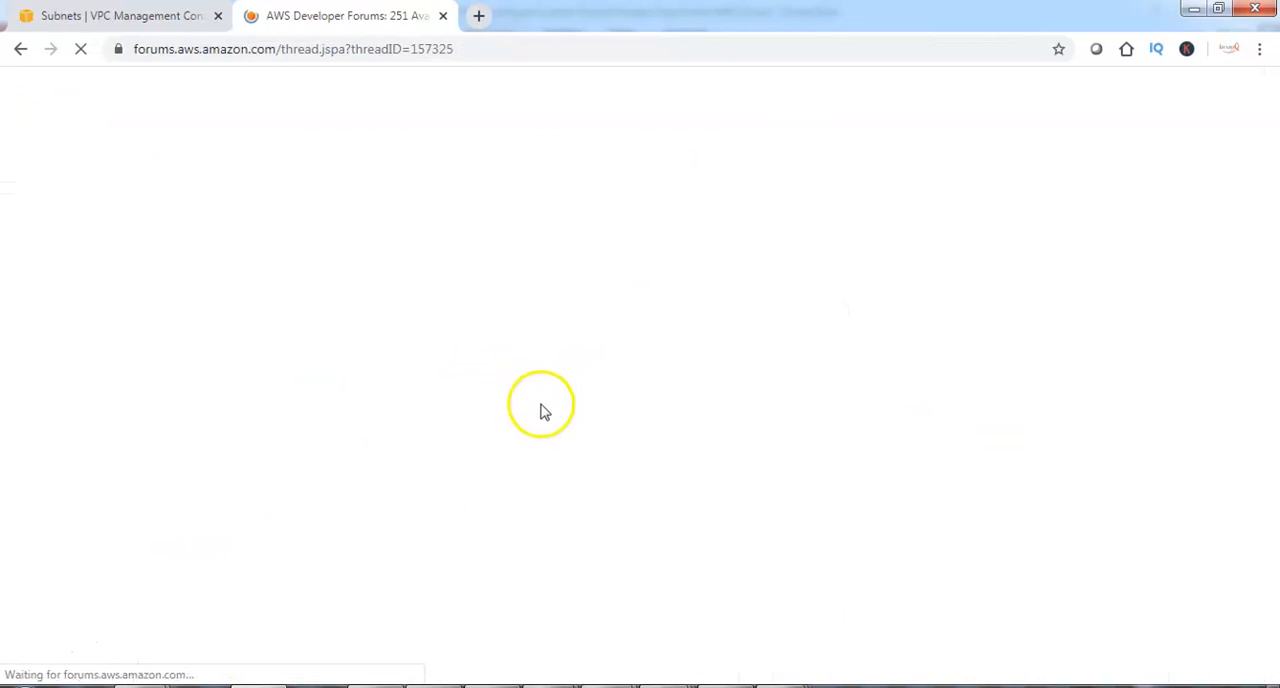
# Read the last forum reply, highlighting each of the subnet addresses that AWS reserves and its purpose.
pyautogui.scroll(-3, 606, 518)
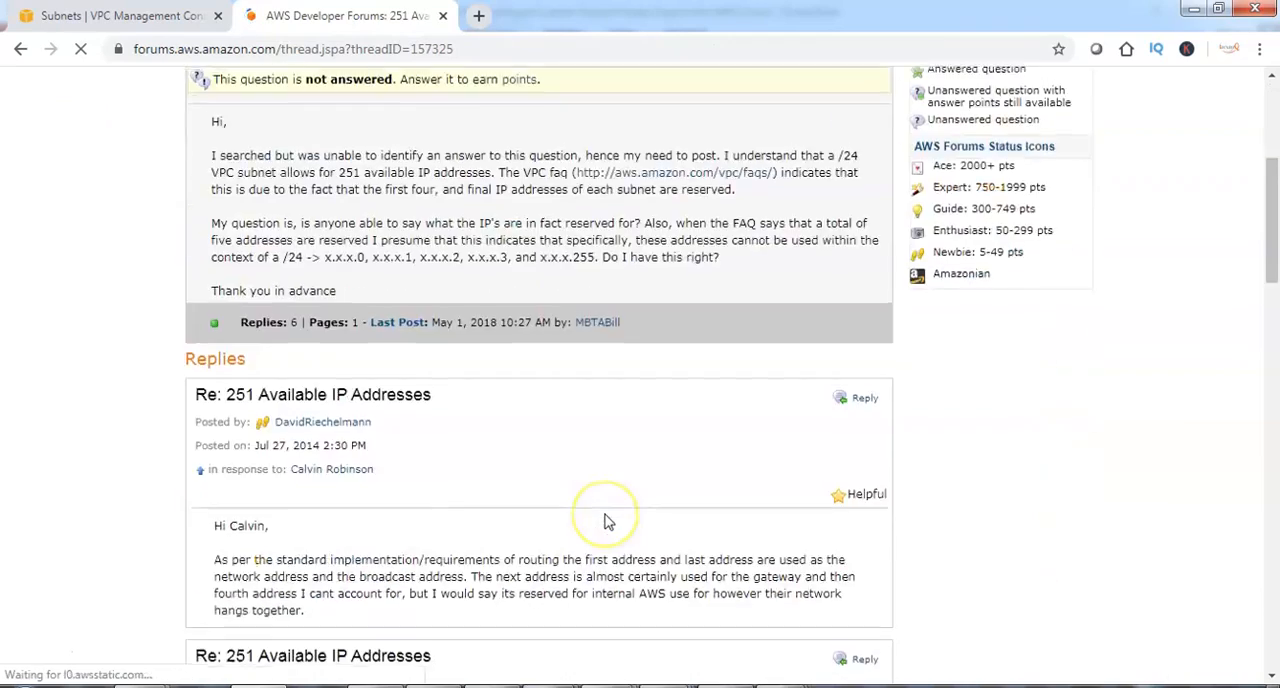
pyautogui.scroll(-10, 606, 520)
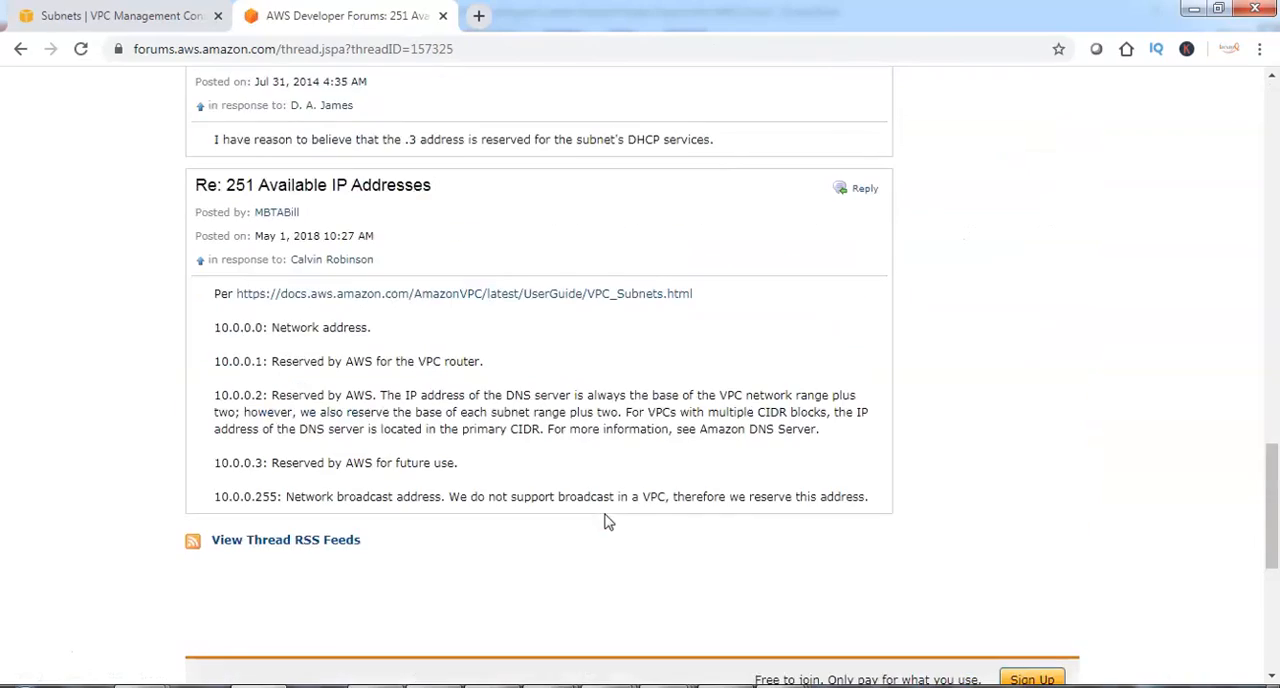
pyautogui.click(252, 327)
pyautogui.moveTo(252, 327); pyautogui.dragTo(387, 330)
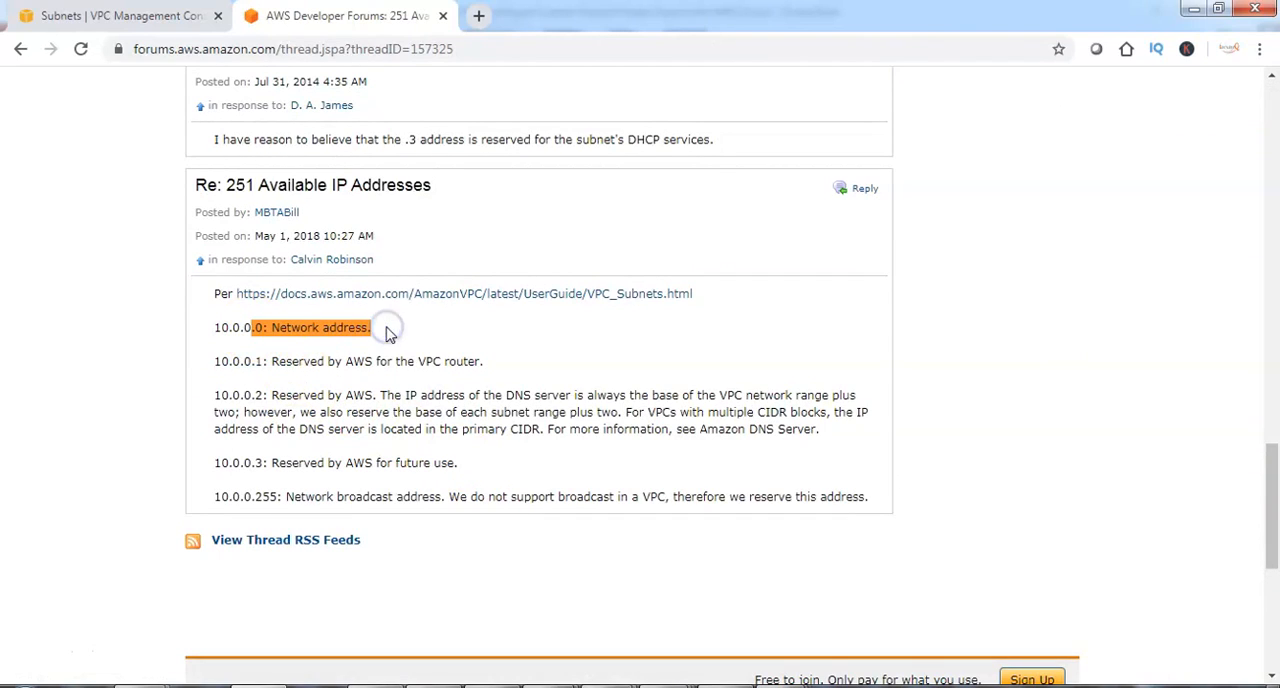
pyautogui.moveTo(243, 361); pyautogui.dragTo(487, 364)
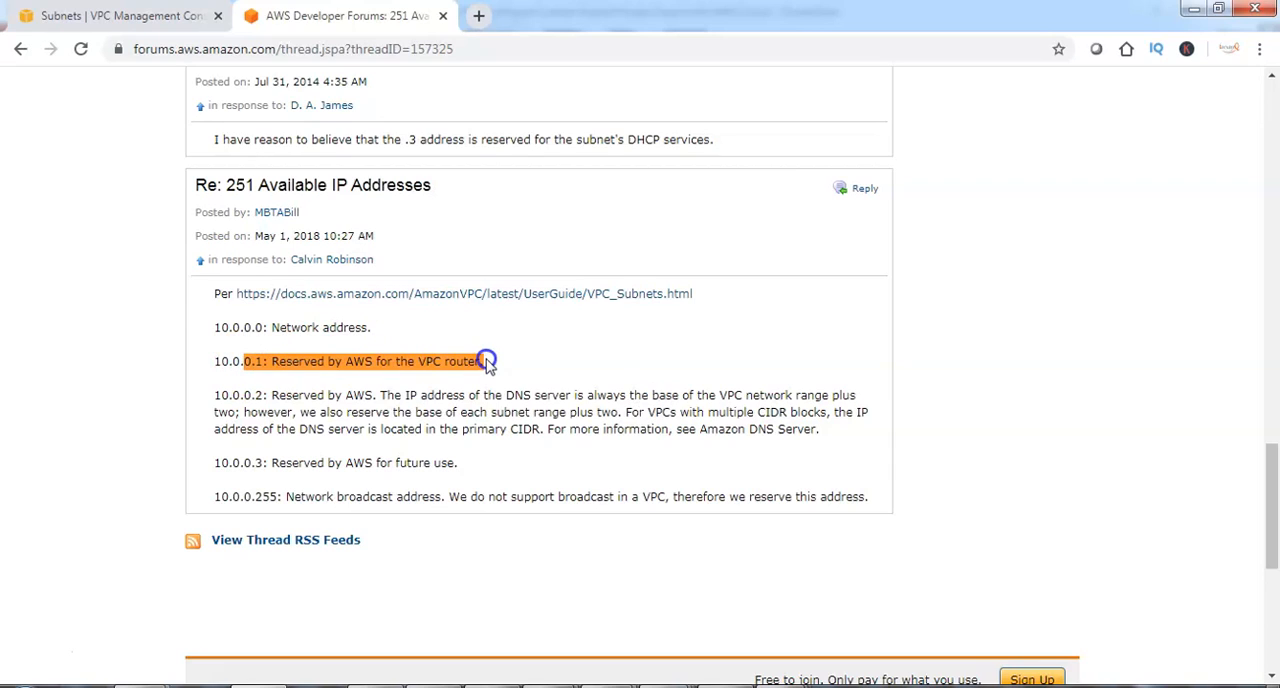
pyautogui.moveTo(214, 396); pyautogui.dragTo(311, 396)
pyautogui.moveTo(243, 463); pyautogui.dragTo(320, 462)
pyautogui.moveTo(240, 497); pyautogui.dragTo(295, 494)
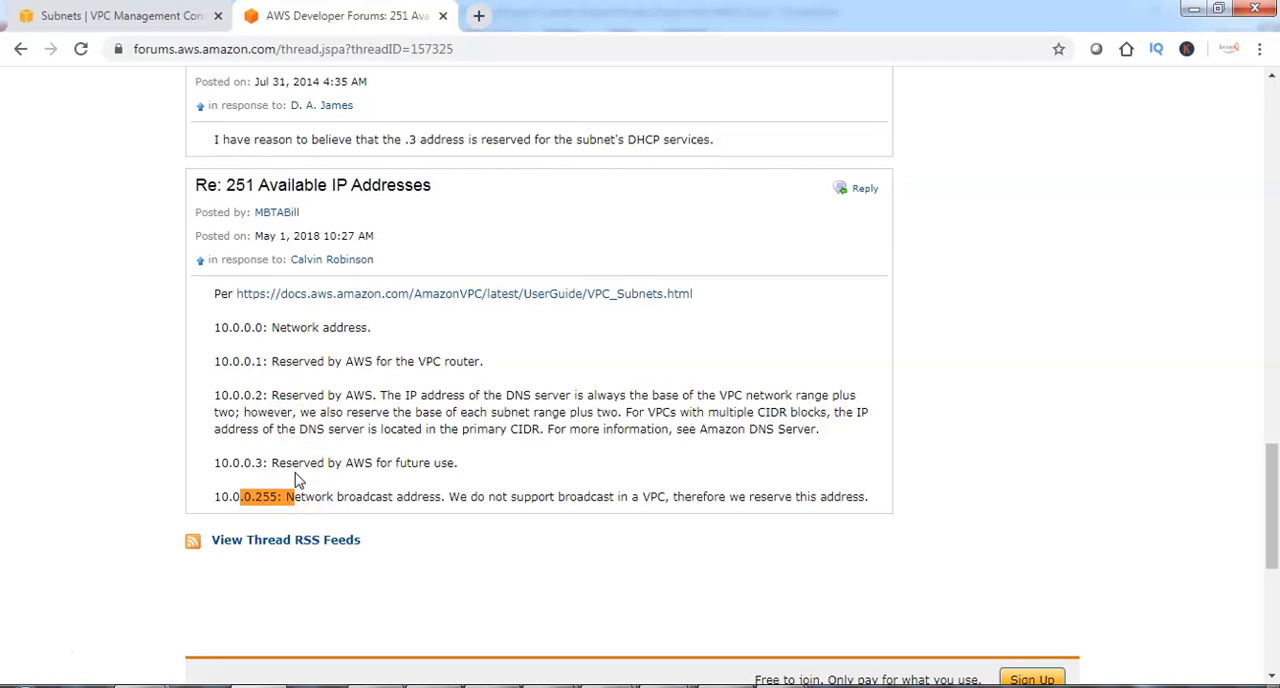
# Return to the VPC console, open the route tables list and select the route table belonging to iwayQVPC.
pyautogui.click(118, 15)
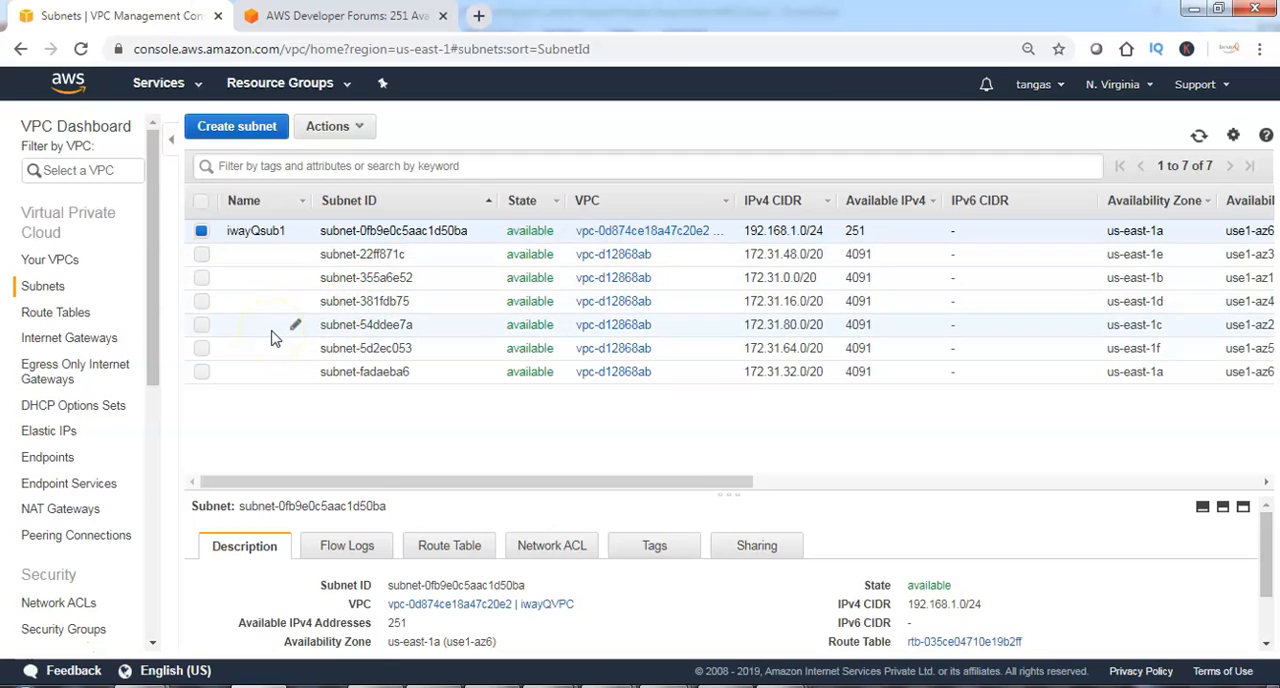
pyautogui.click(62, 312)
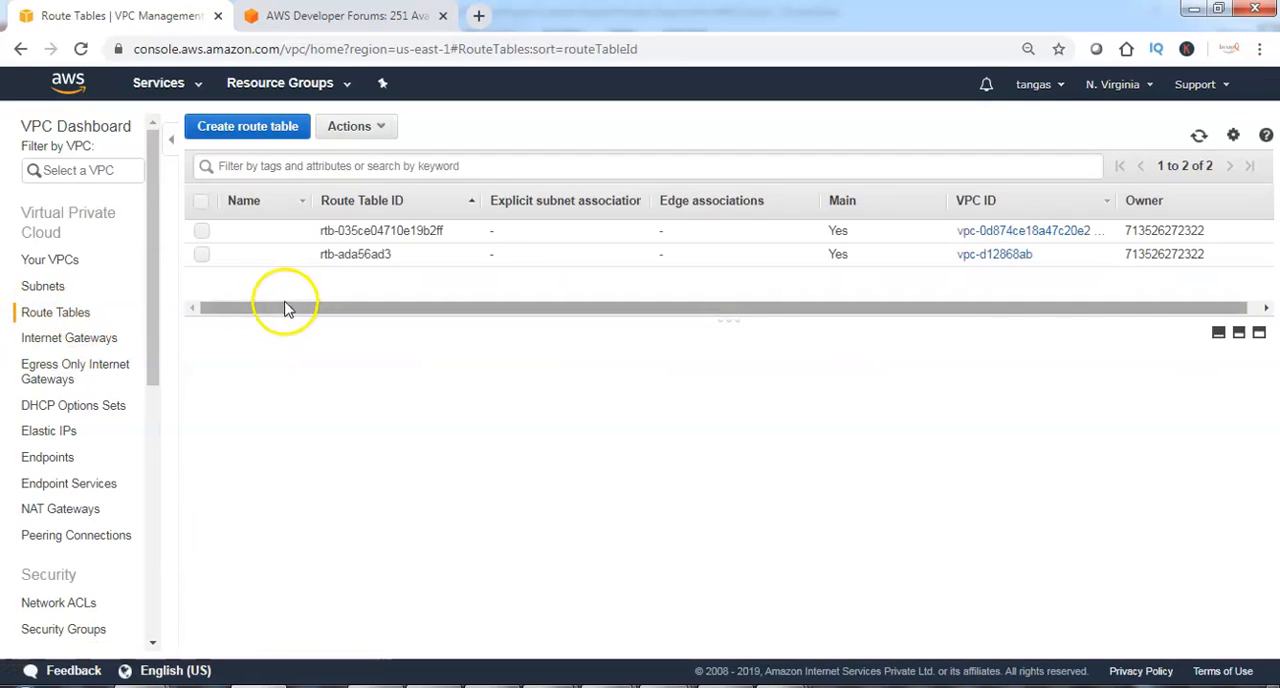
pyautogui.click(203, 231)
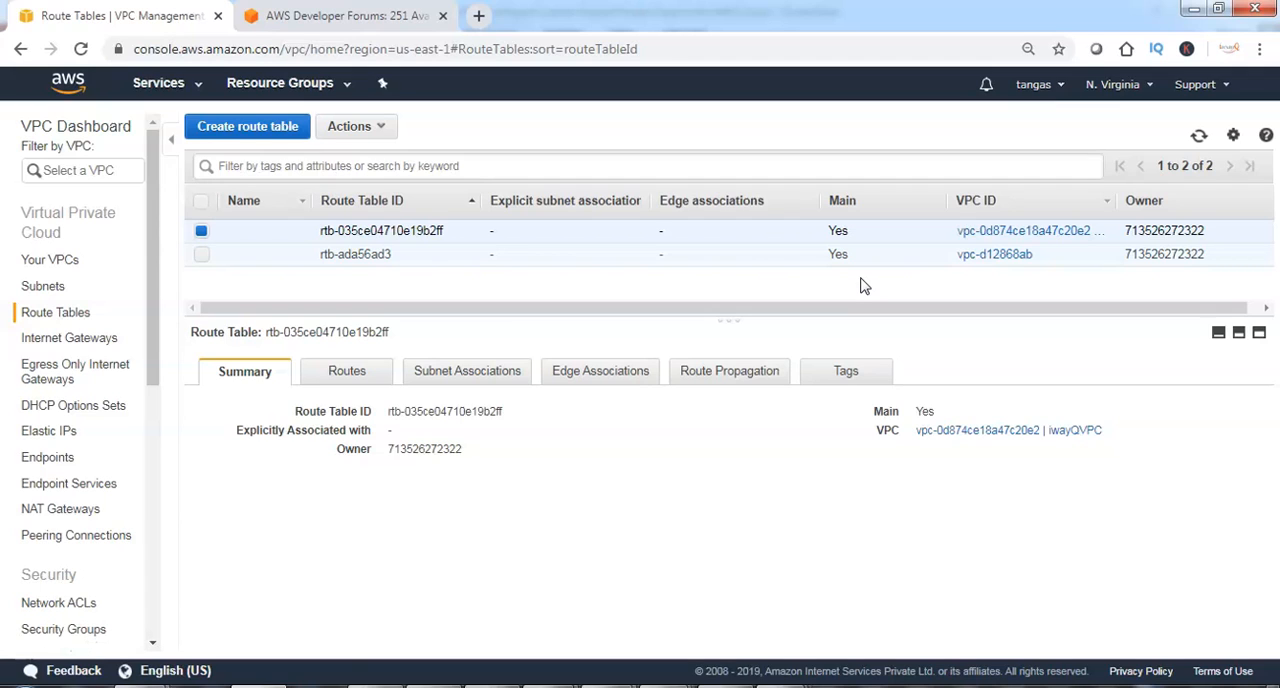
# Review the summary and the routes of the main route table belonging to iwayQVPC.
pyautogui.click(340, 371)
pyautogui.click(268, 372)
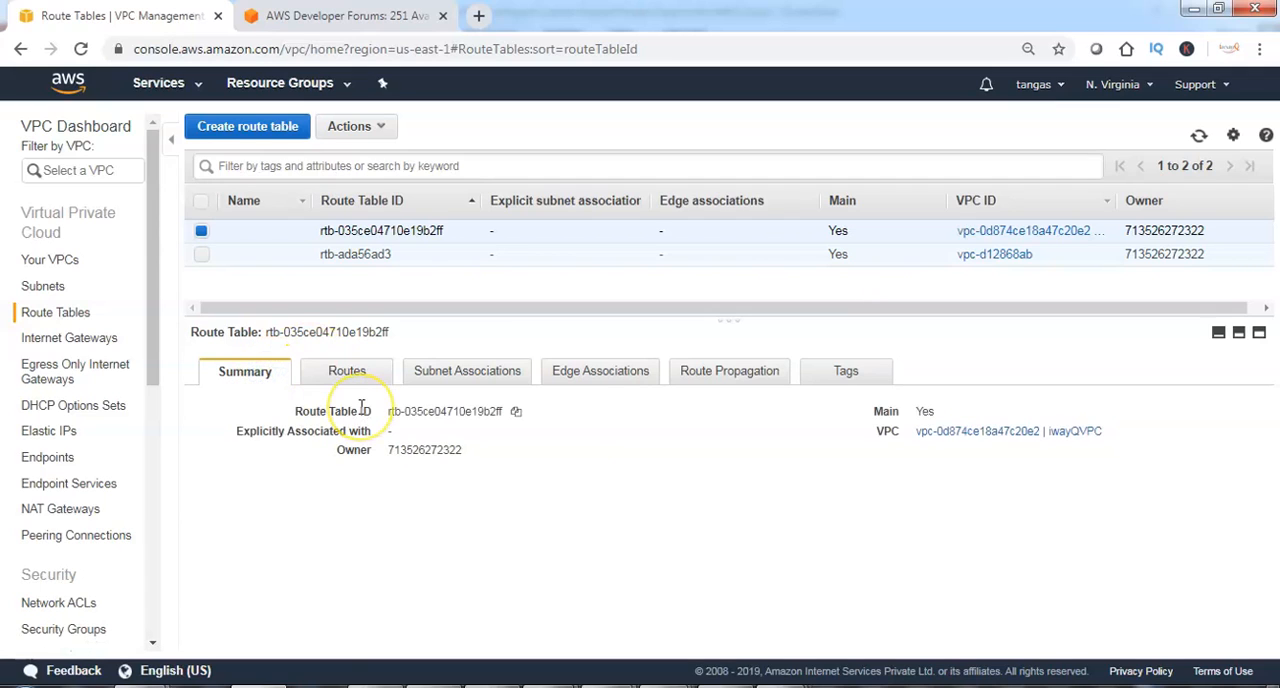
pyautogui.click(349, 370)
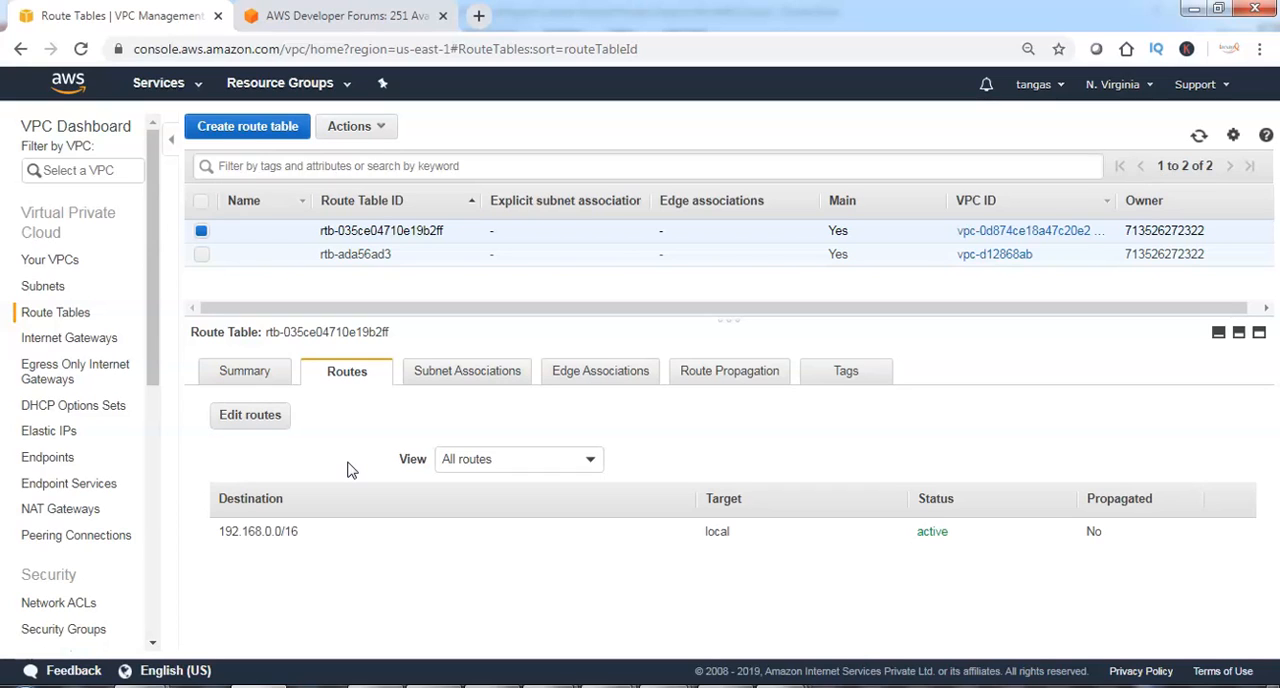
# Create a route table with the name tag iwayqrt1 in iwayQVPC and return to the route tables list.
pyautogui.click(250, 128)
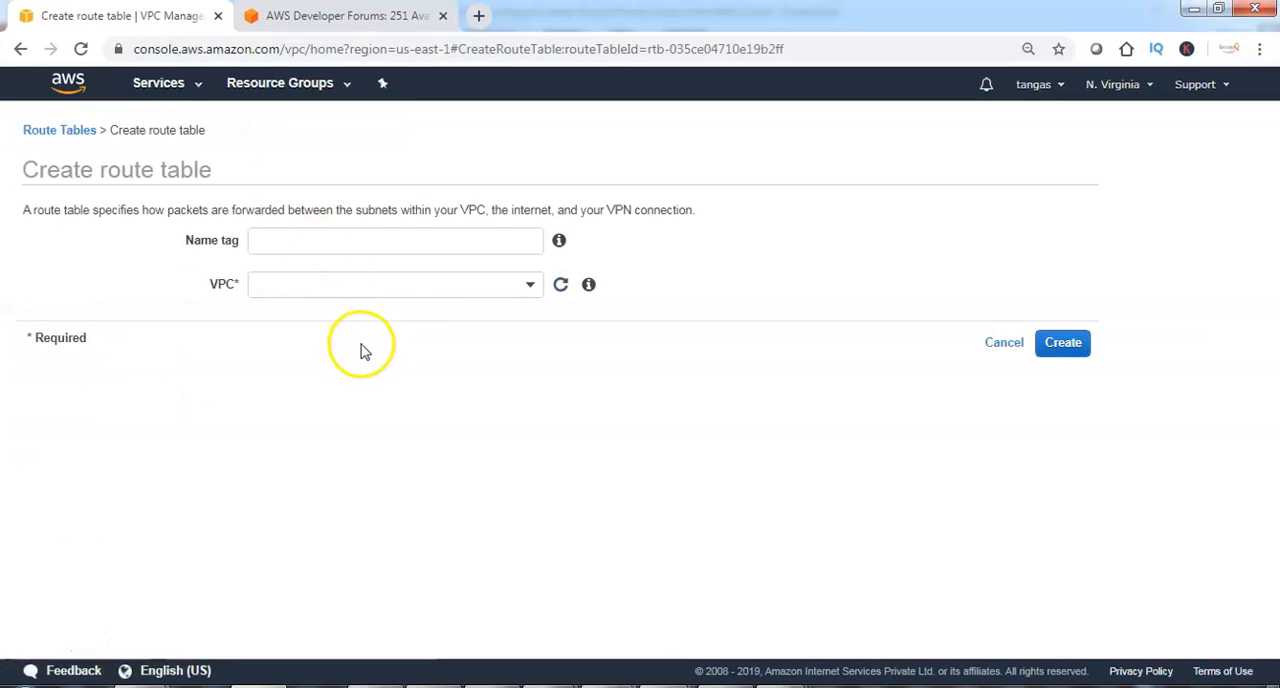
pyautogui.click(355, 242)
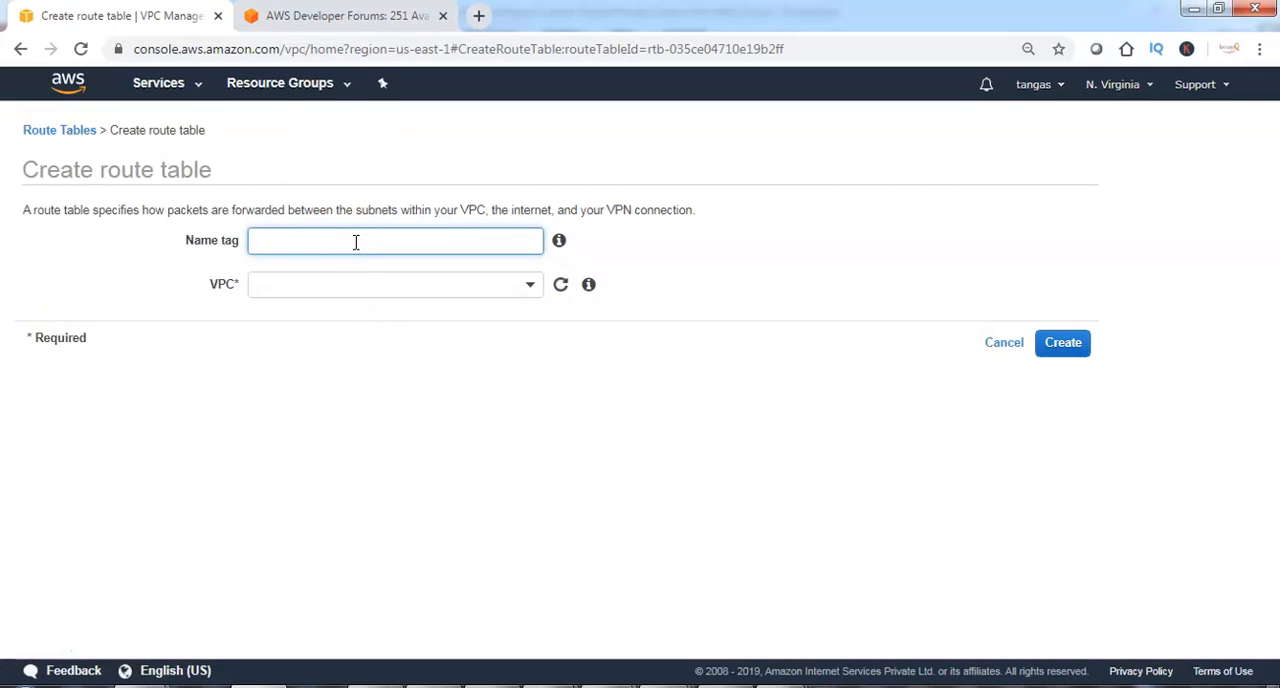
pyautogui.write('iwayqrt1')
pyautogui.click(362, 249)
pyautogui.click(446, 287)
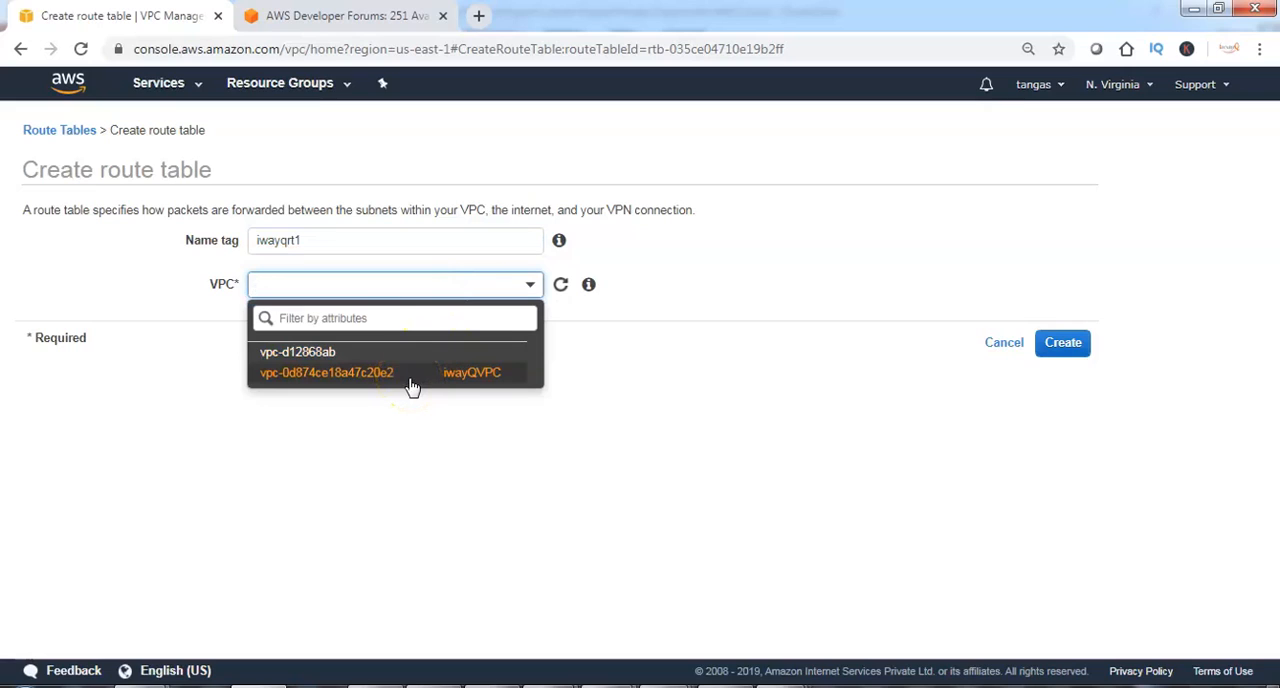
pyautogui.click(484, 383)
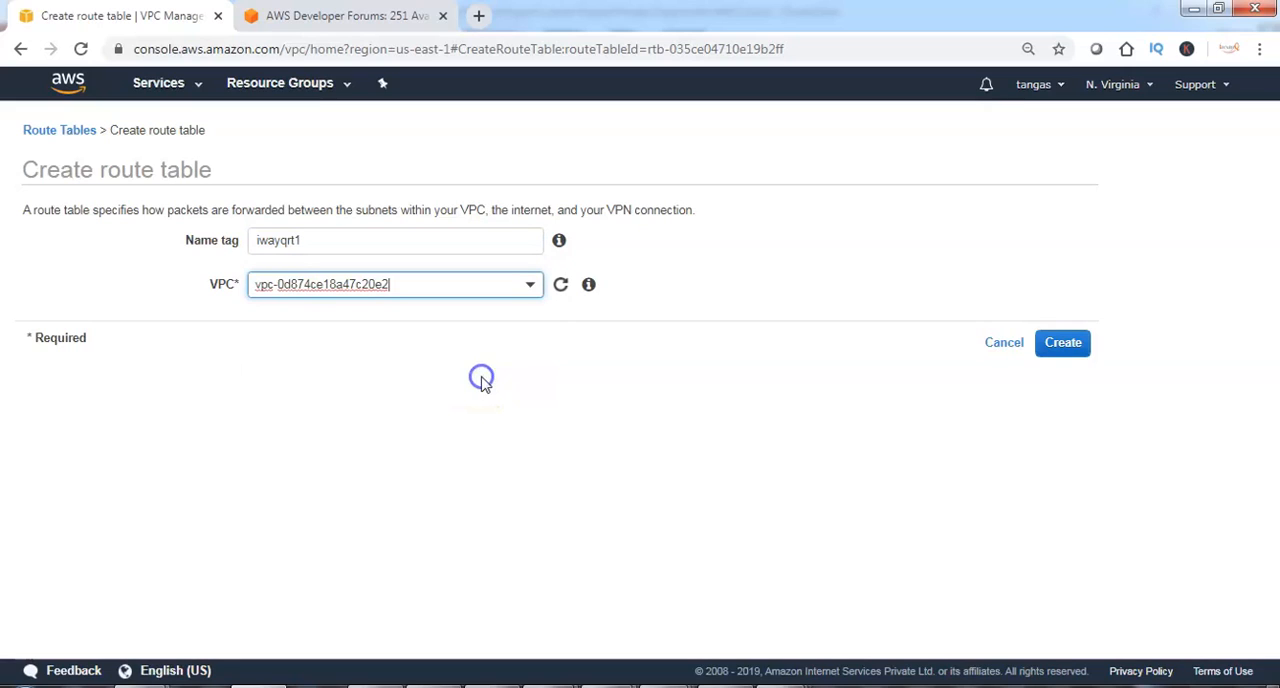
pyautogui.click(1083, 347)
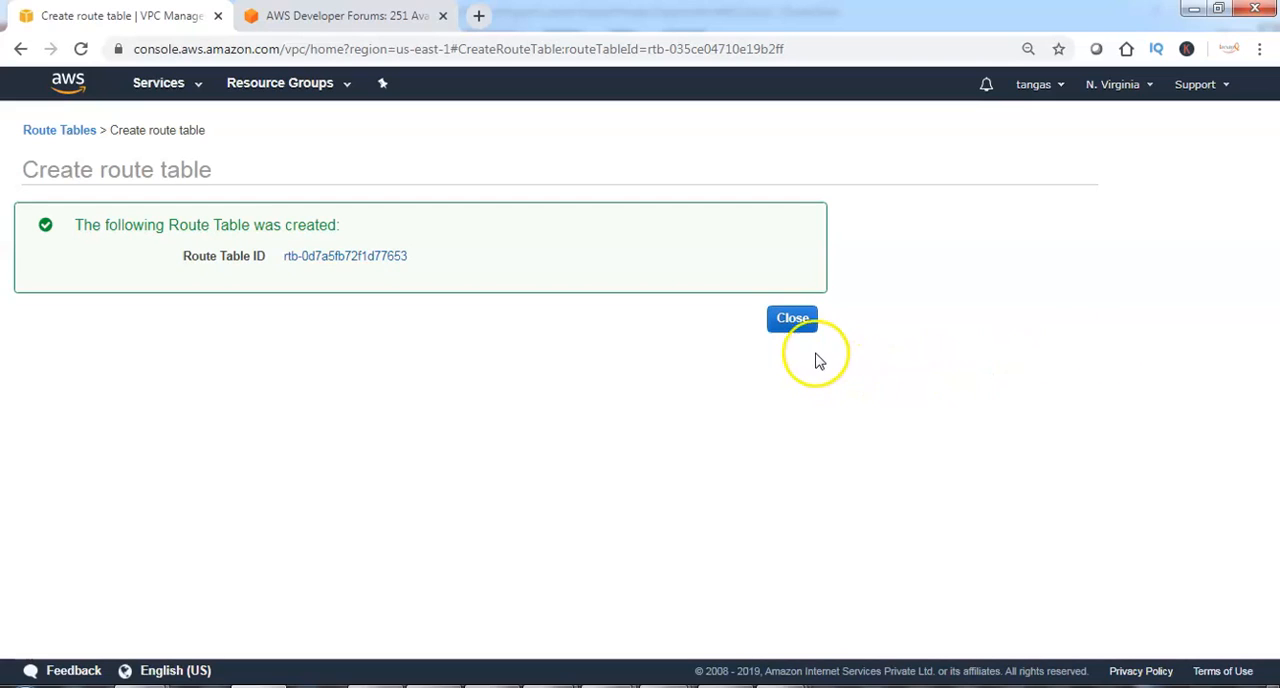
pyautogui.click(795, 320)
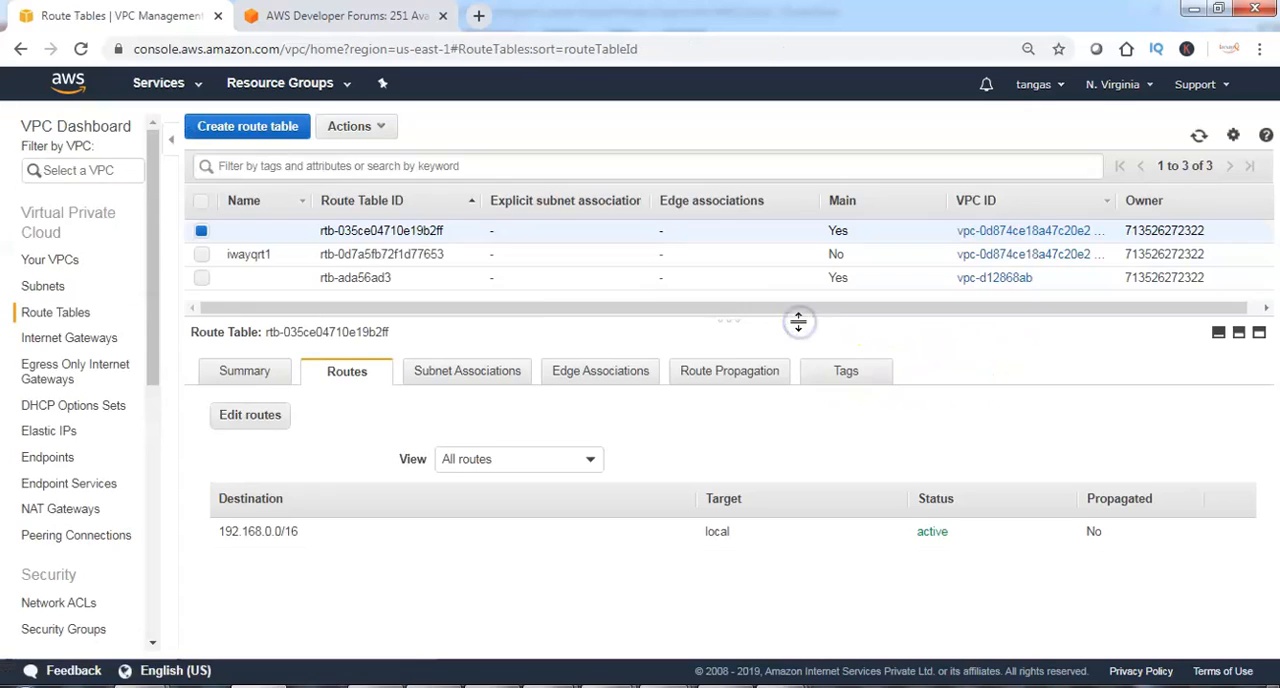
# Associate subnet iwayQsub1 with the iwayqrt1 route table, save the association and check the table's routes.
pyautogui.click(201, 254)
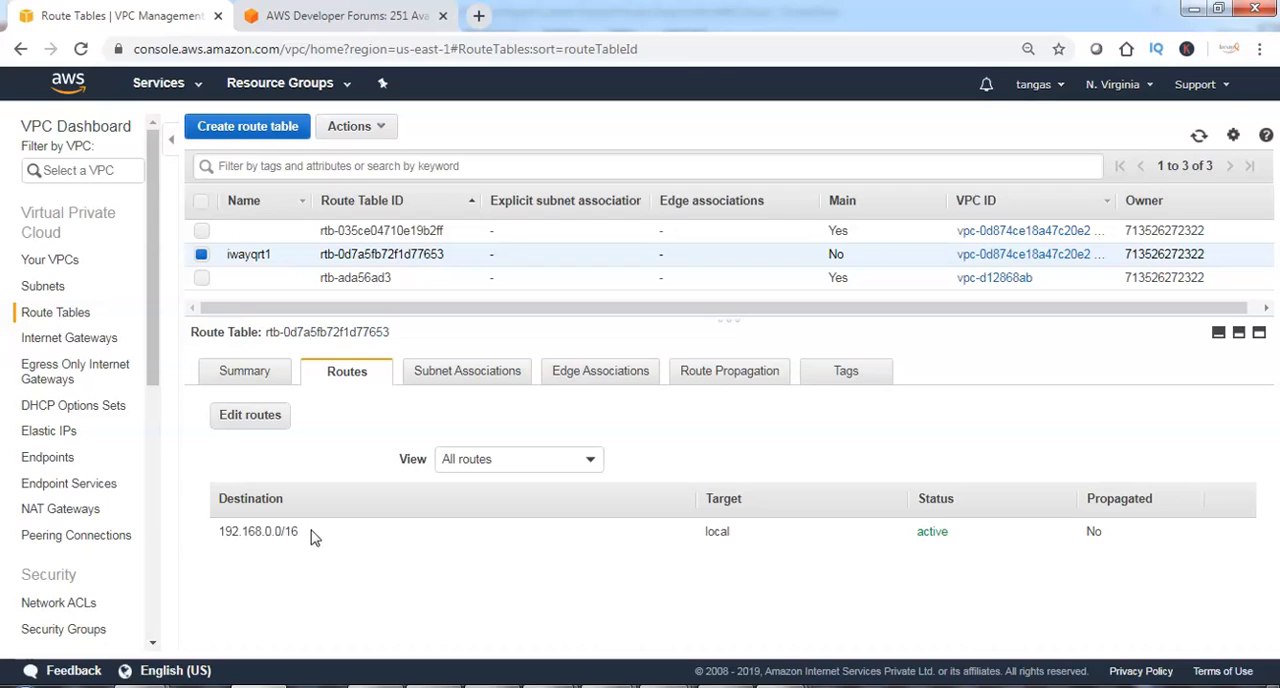
pyautogui.click(451, 376)
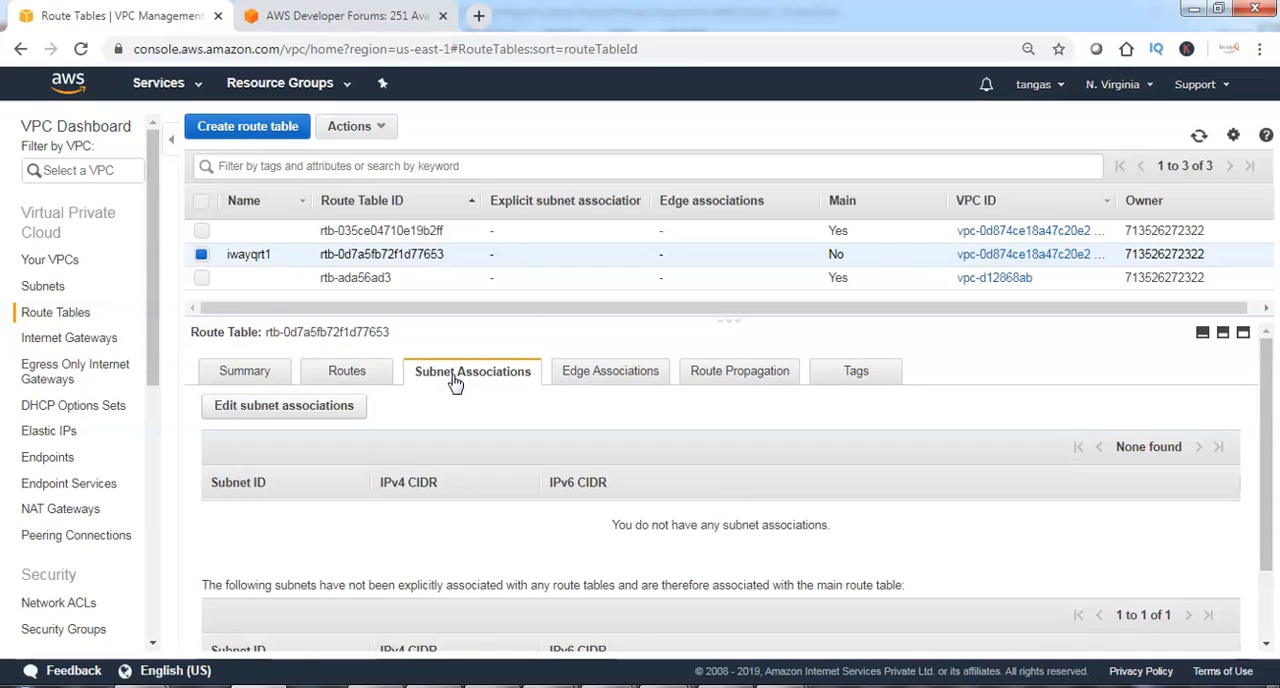
pyautogui.click(432, 382)
pyautogui.click(296, 416)
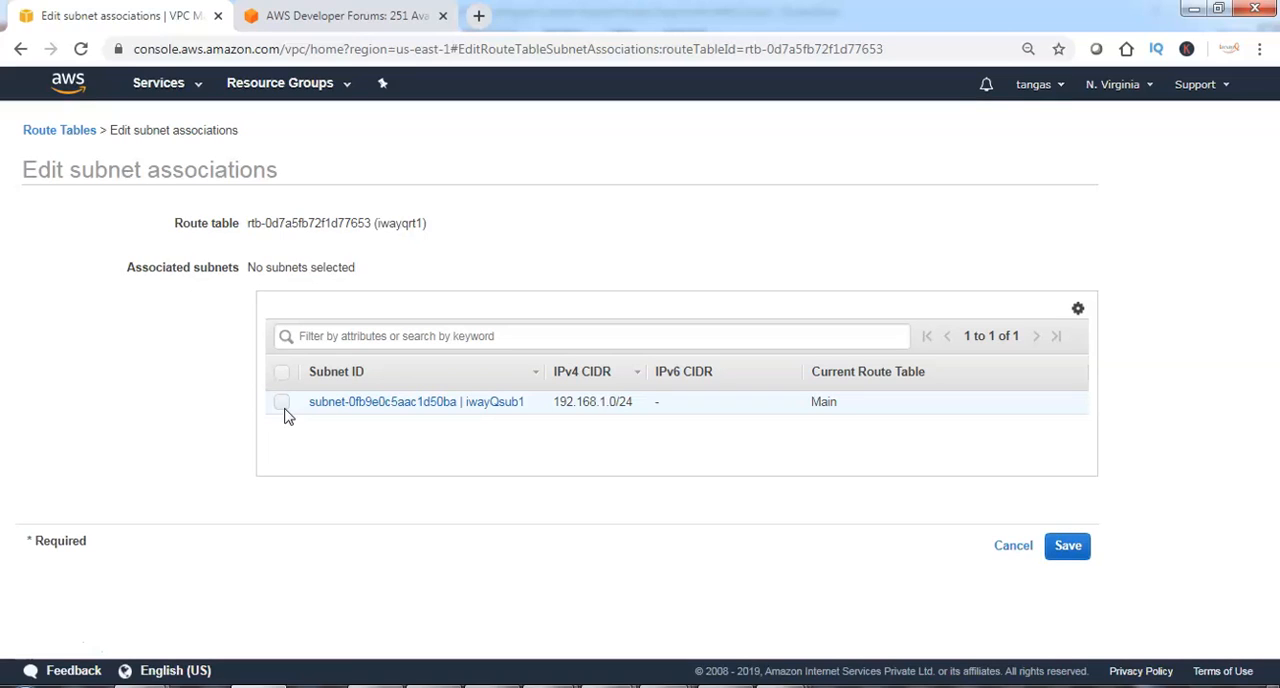
pyautogui.click(282, 402)
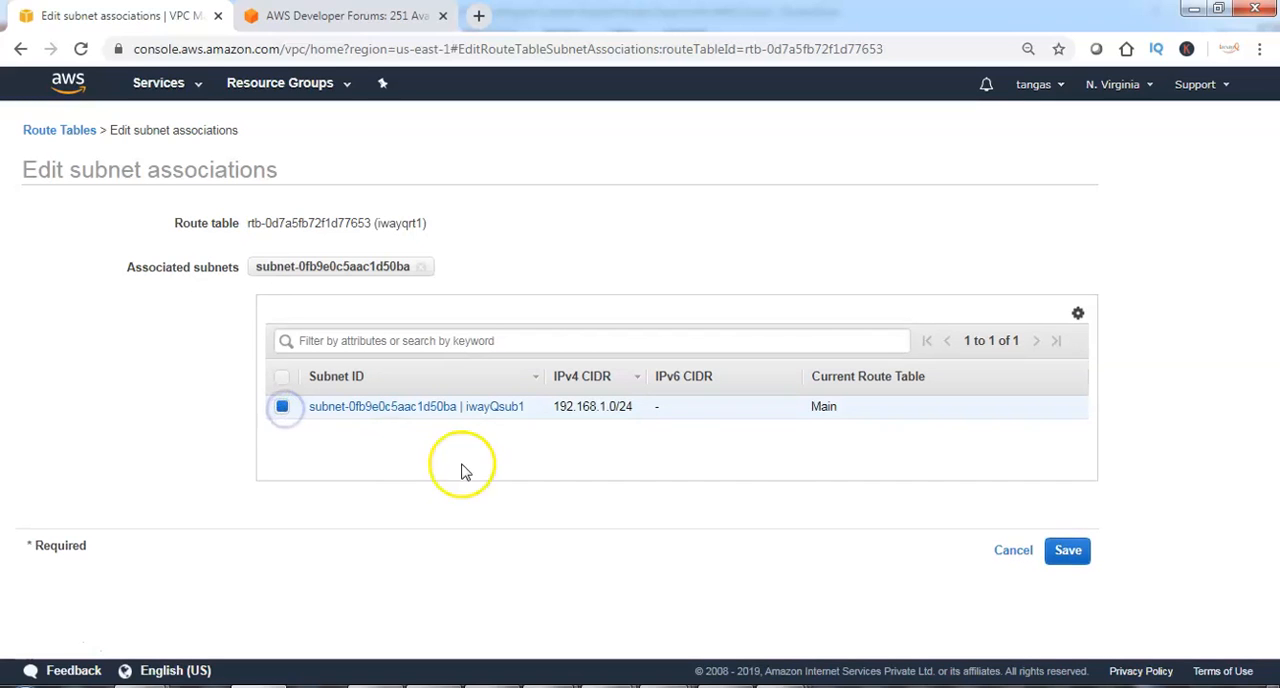
pyautogui.click(1068, 552)
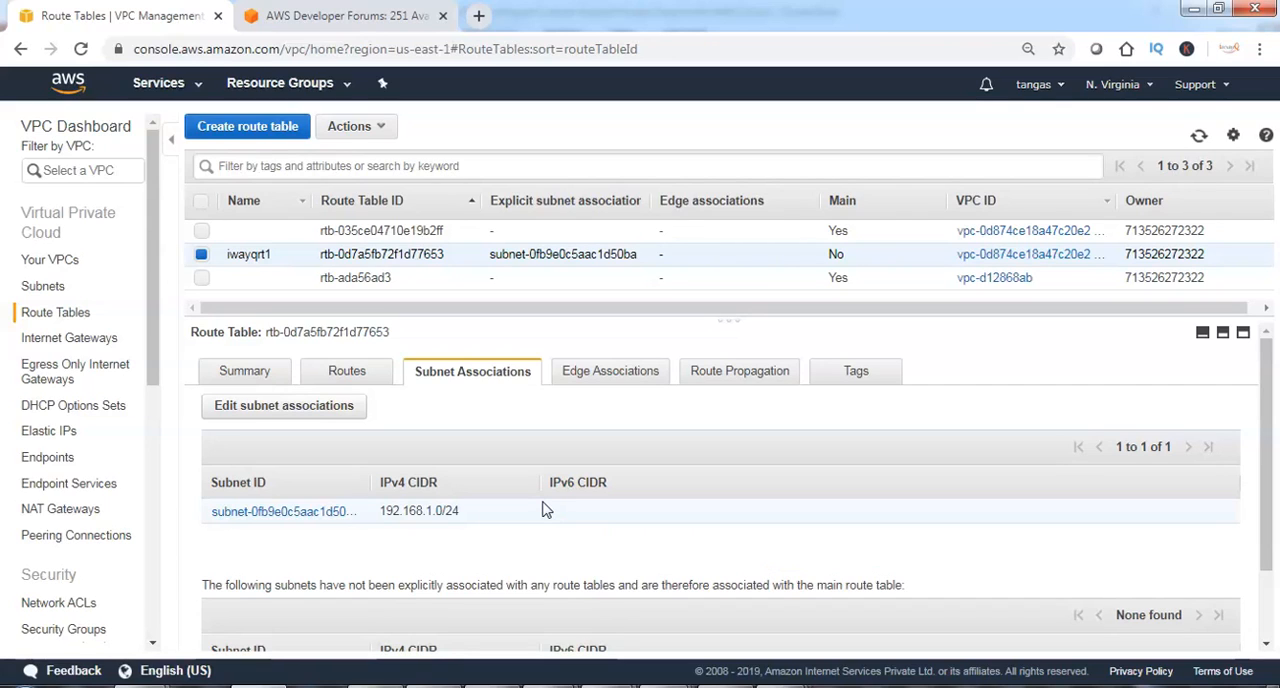
pyautogui.click(345, 380)
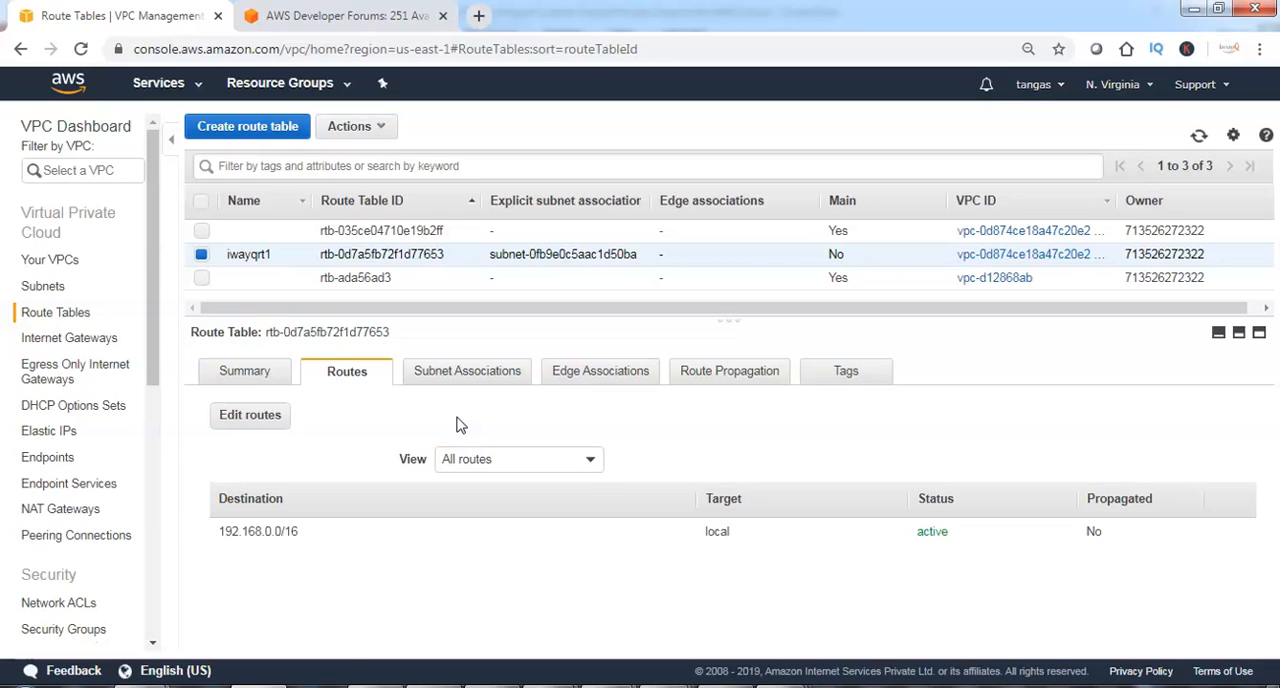
# Enable auto-assign public IPv4 address for subnet iwayQsub1 and save the setting.
pyautogui.click(56, 290)
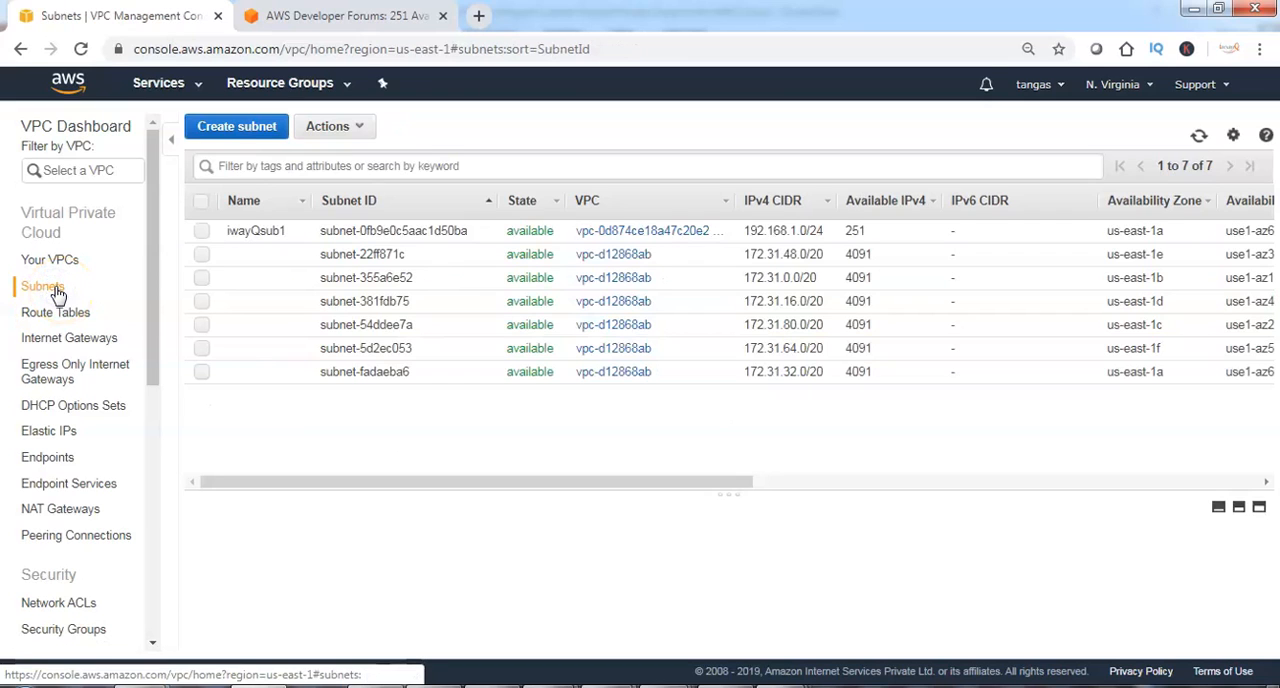
pyautogui.click(201, 231)
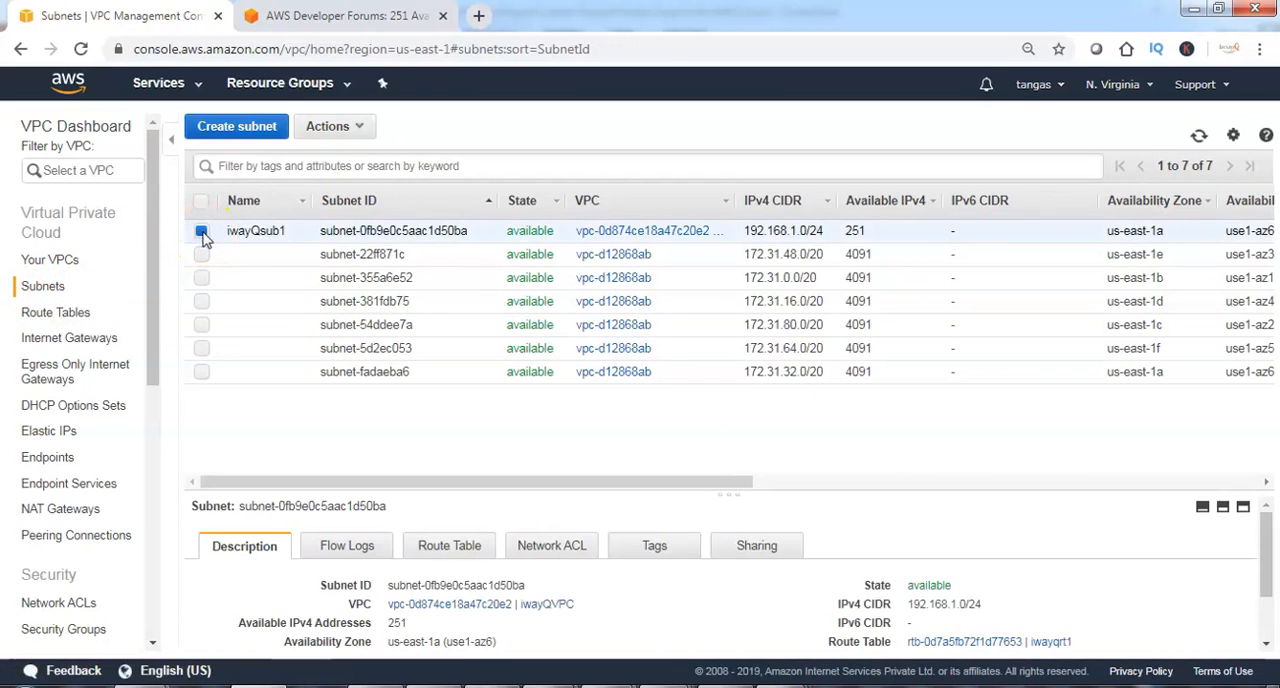
pyautogui.click(363, 132)
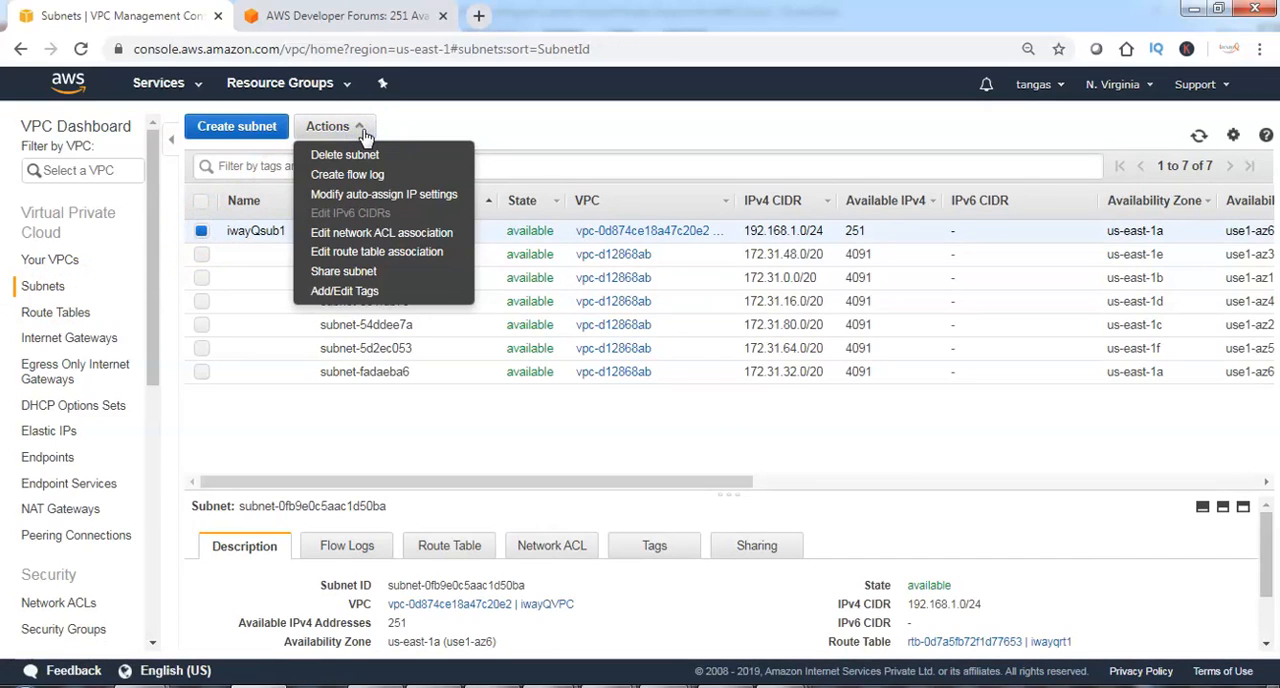
pyautogui.click(368, 198)
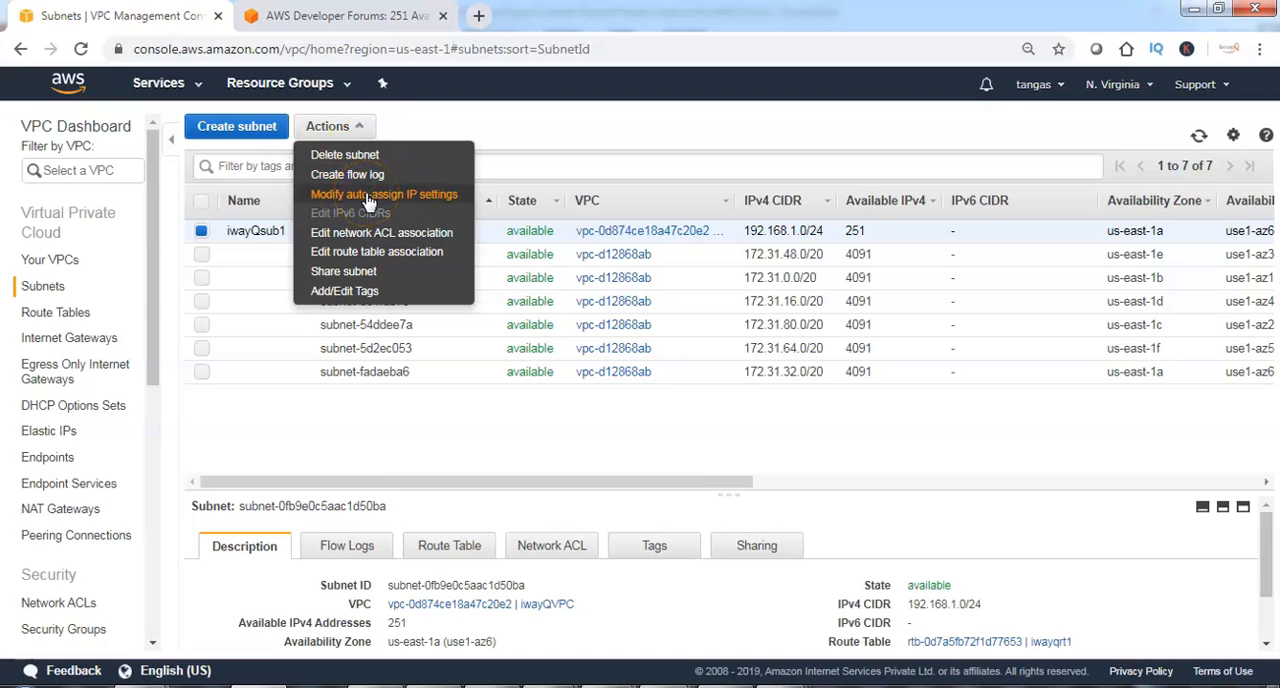
pyautogui.click(293, 272)
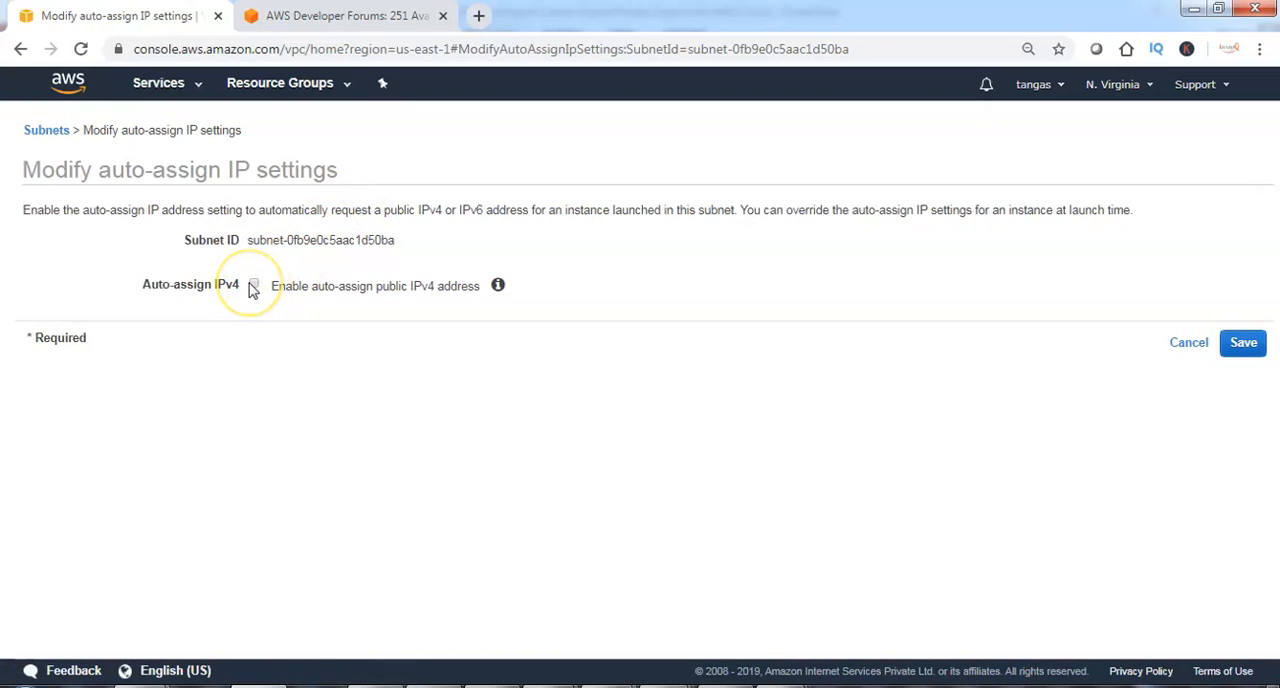
pyautogui.click(253, 286)
pyautogui.click(1243, 345)
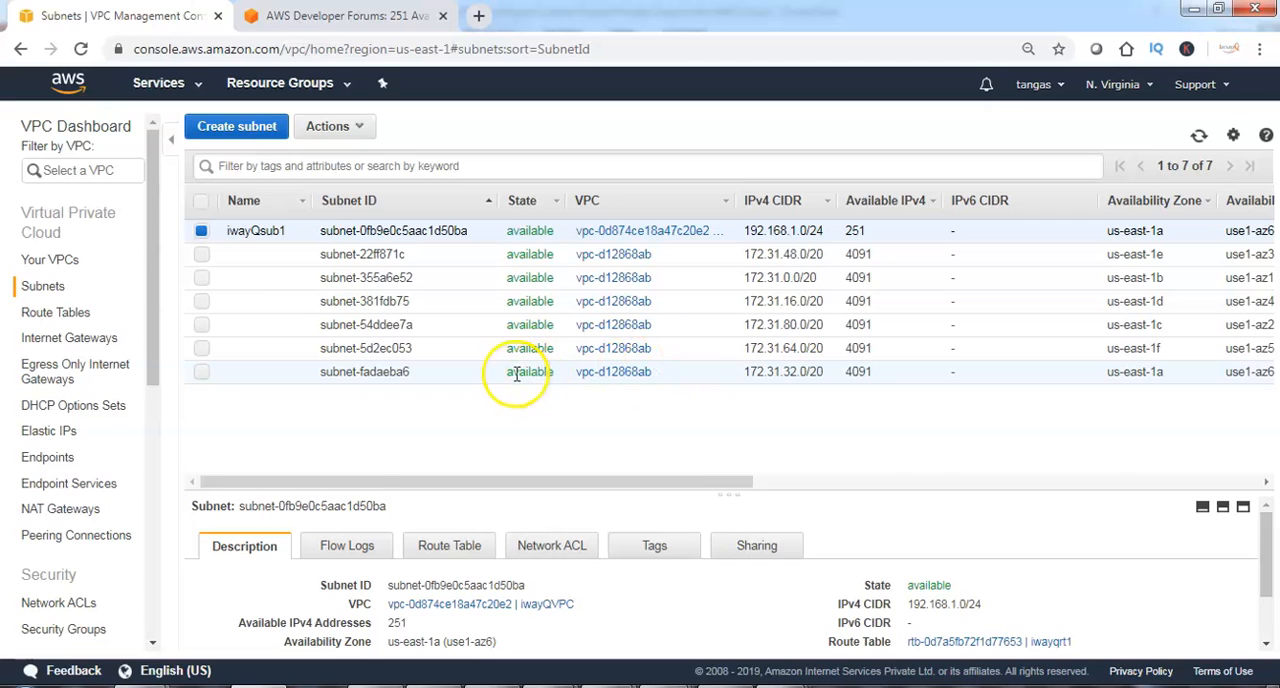
# Start launching an EC2 instance from the 64-bit (x86) Amazon Linux 2 AMI with type t2.micro, continuing to the instance details.
pyautogui.click(158, 83)
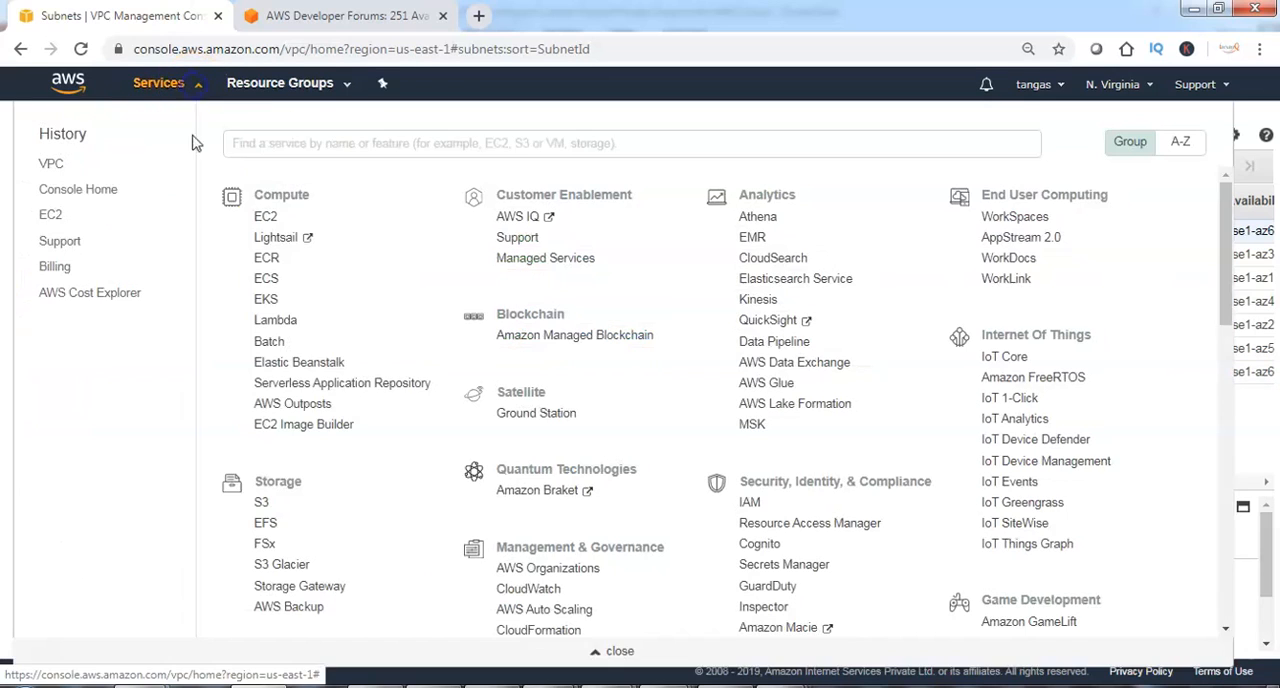
pyautogui.click(262, 218)
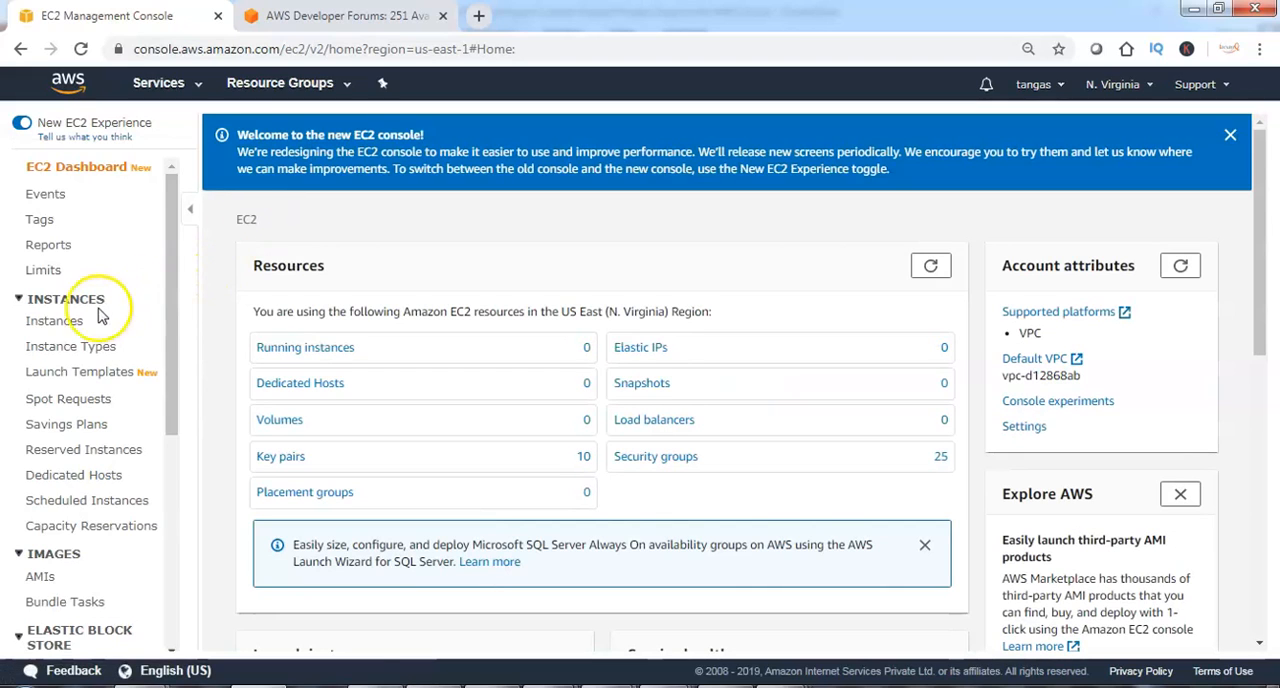
pyautogui.click(60, 322)
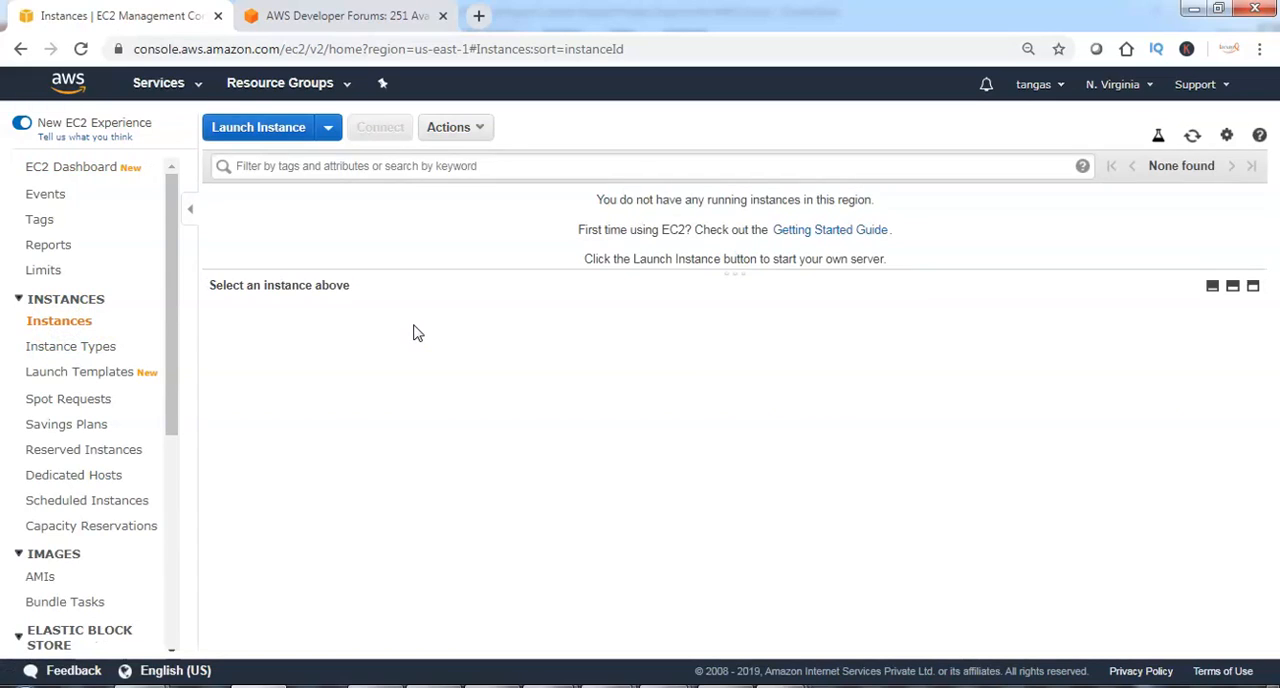
pyautogui.click(276, 132)
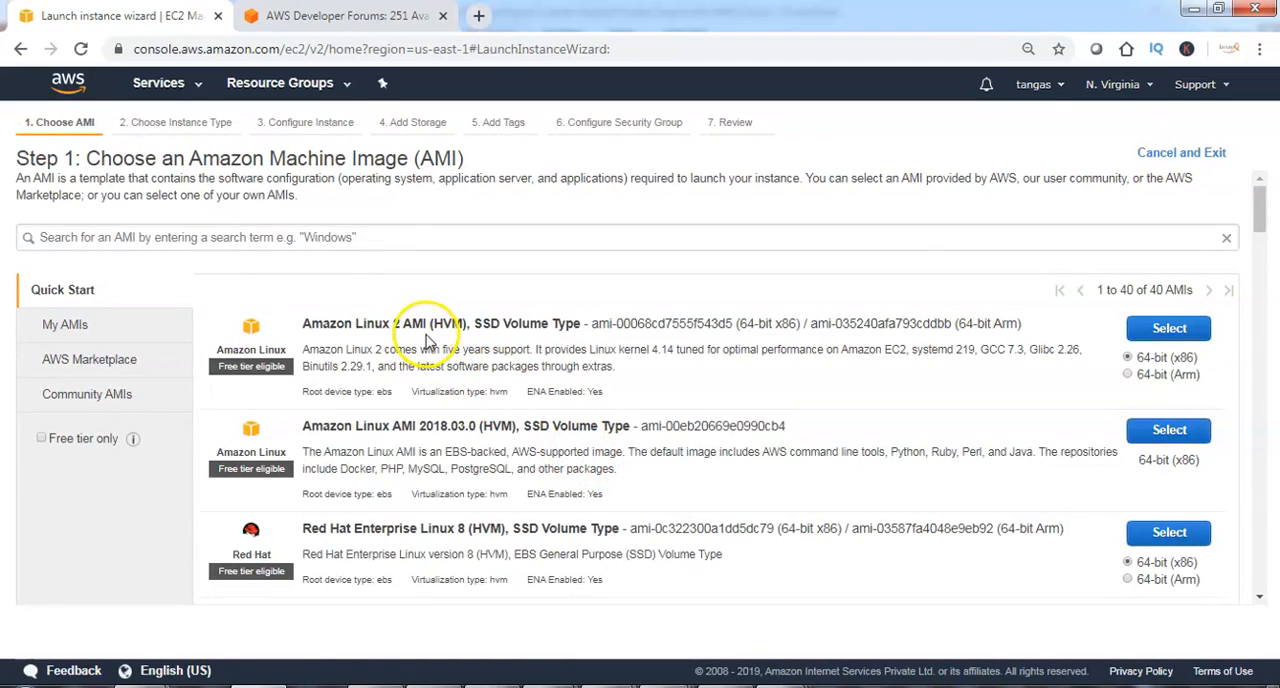
pyautogui.click(1163, 330)
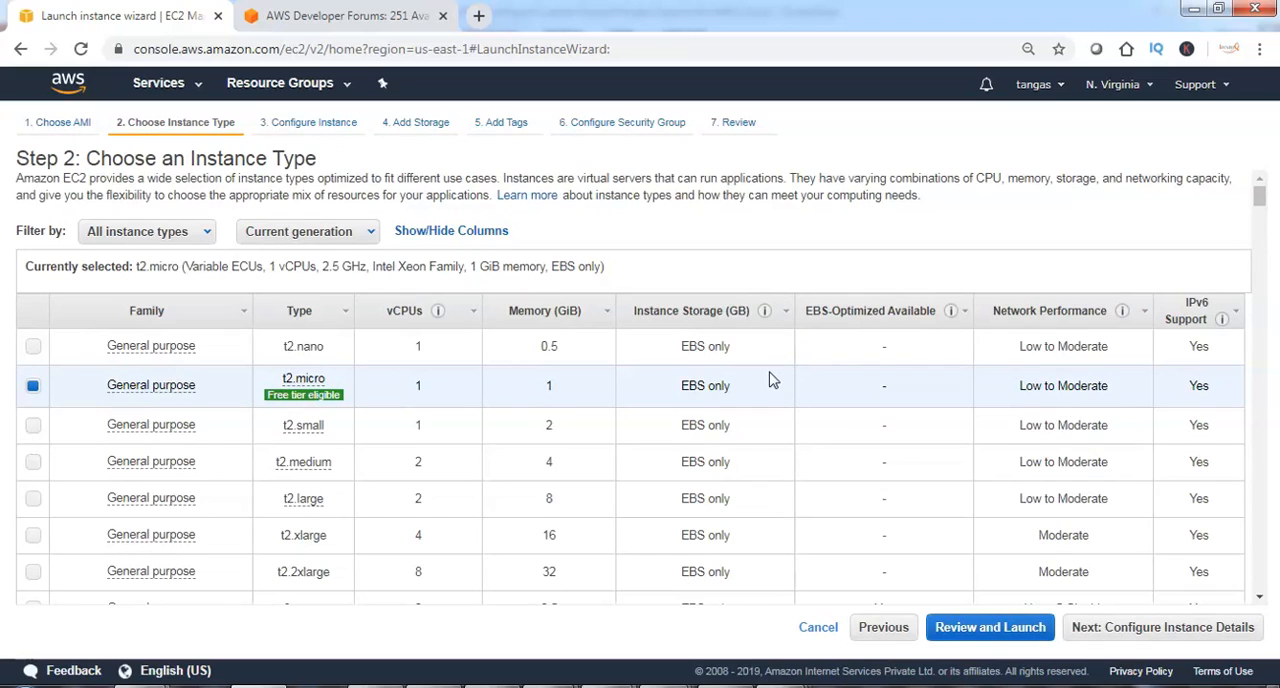
pyautogui.moveTo(365, 390)
pyautogui.click(1150, 628)
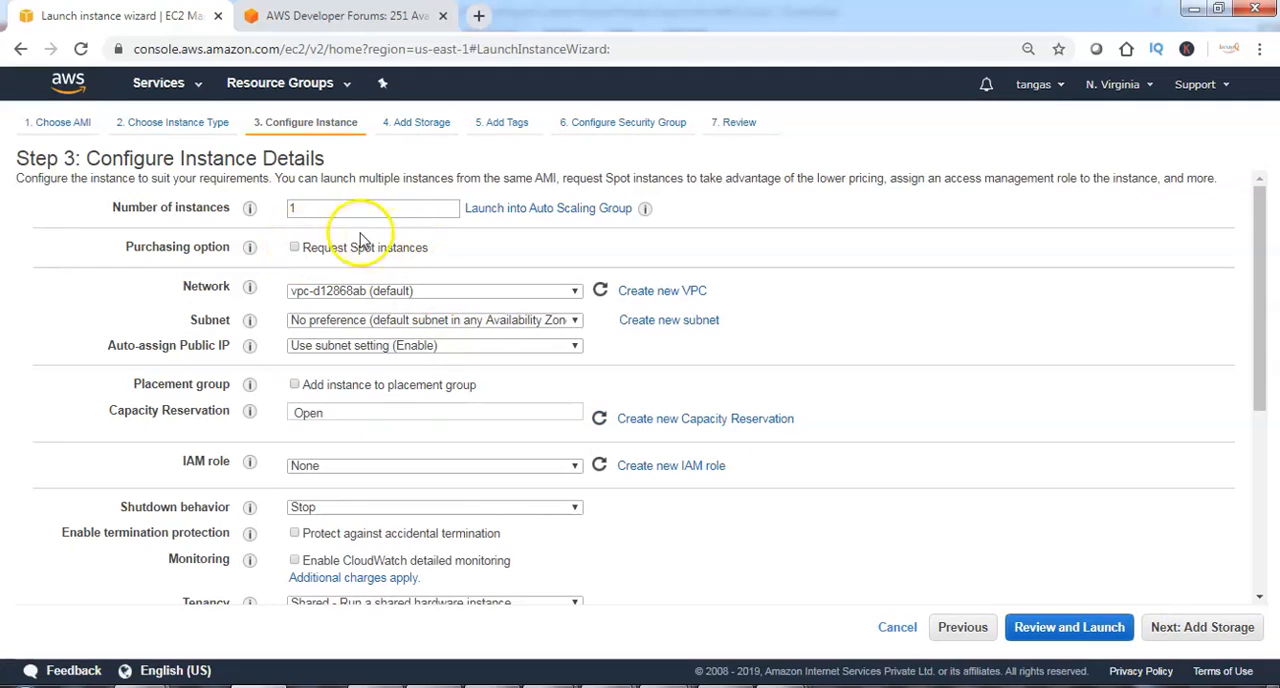
# Set the instance's network to iwayQVPC and its subnet to iwayQsub1.
pyautogui.doubleClick(322, 209)
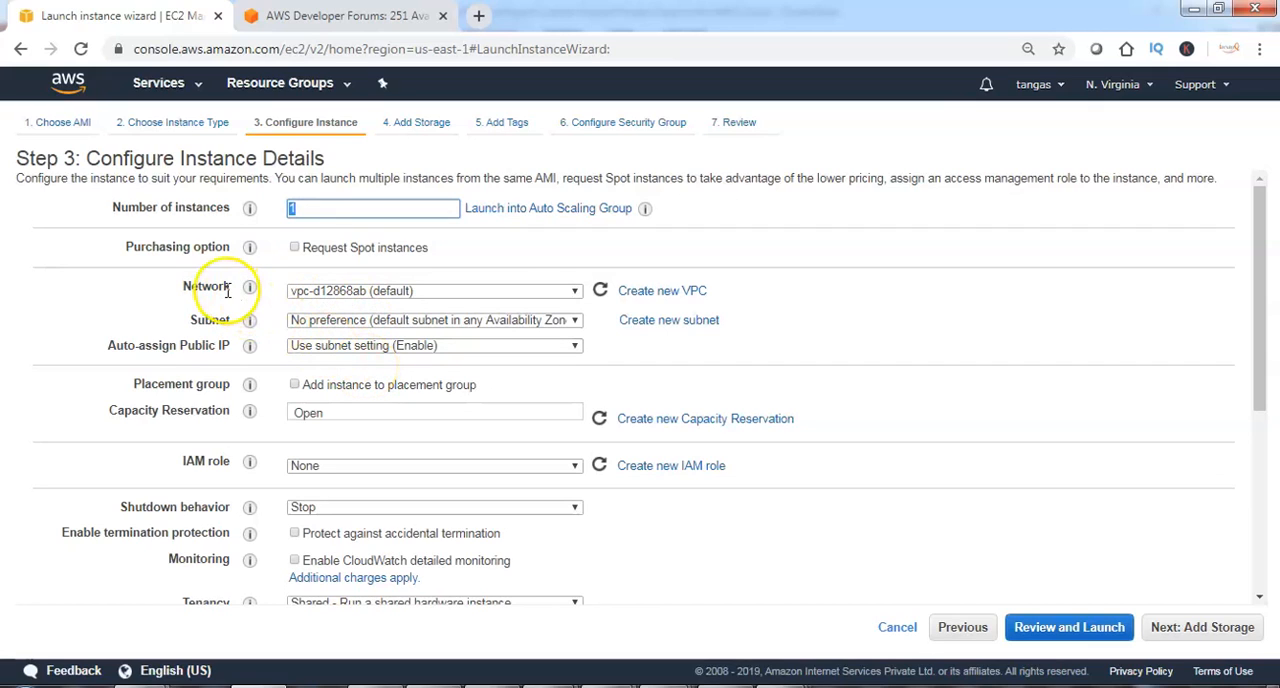
pyautogui.click(505, 291)
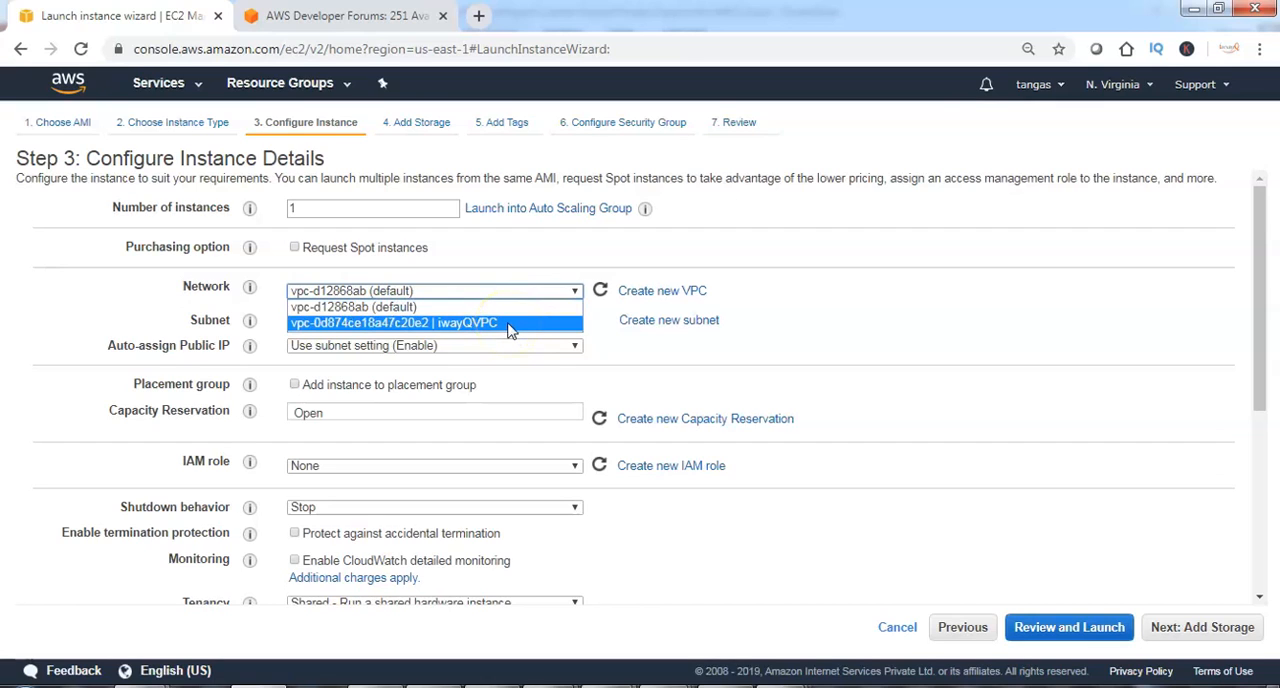
pyautogui.click(508, 324)
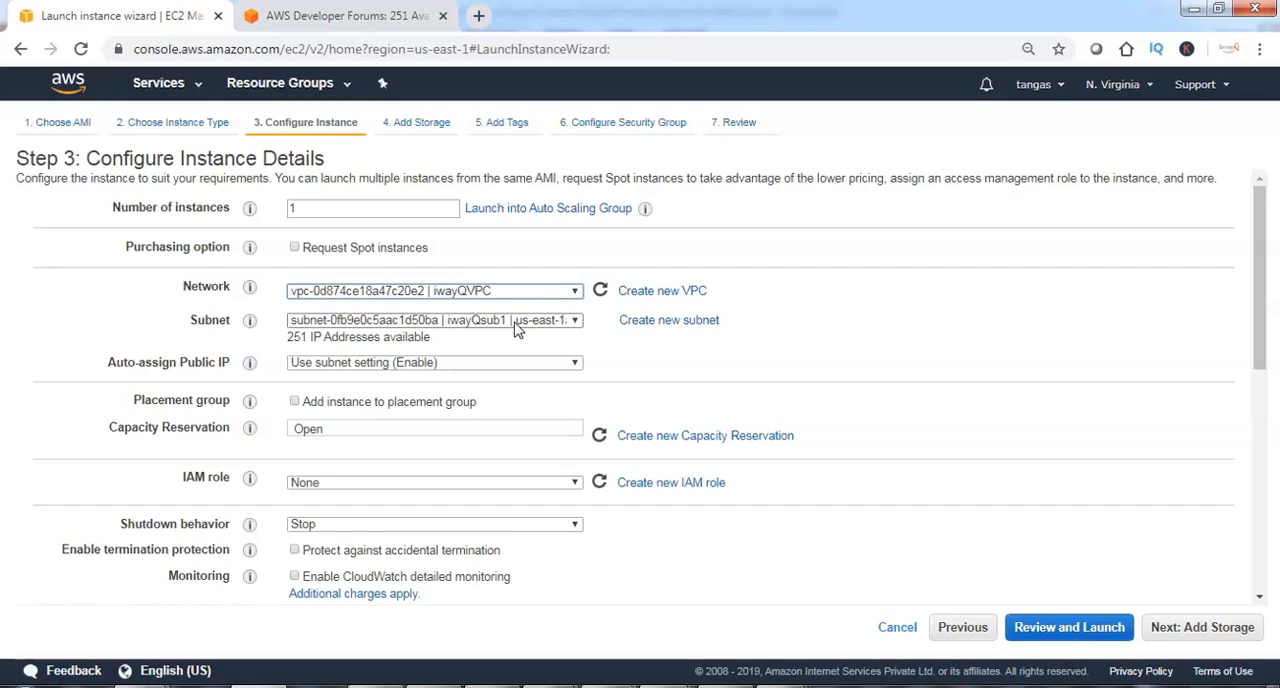
pyautogui.click(517, 328)
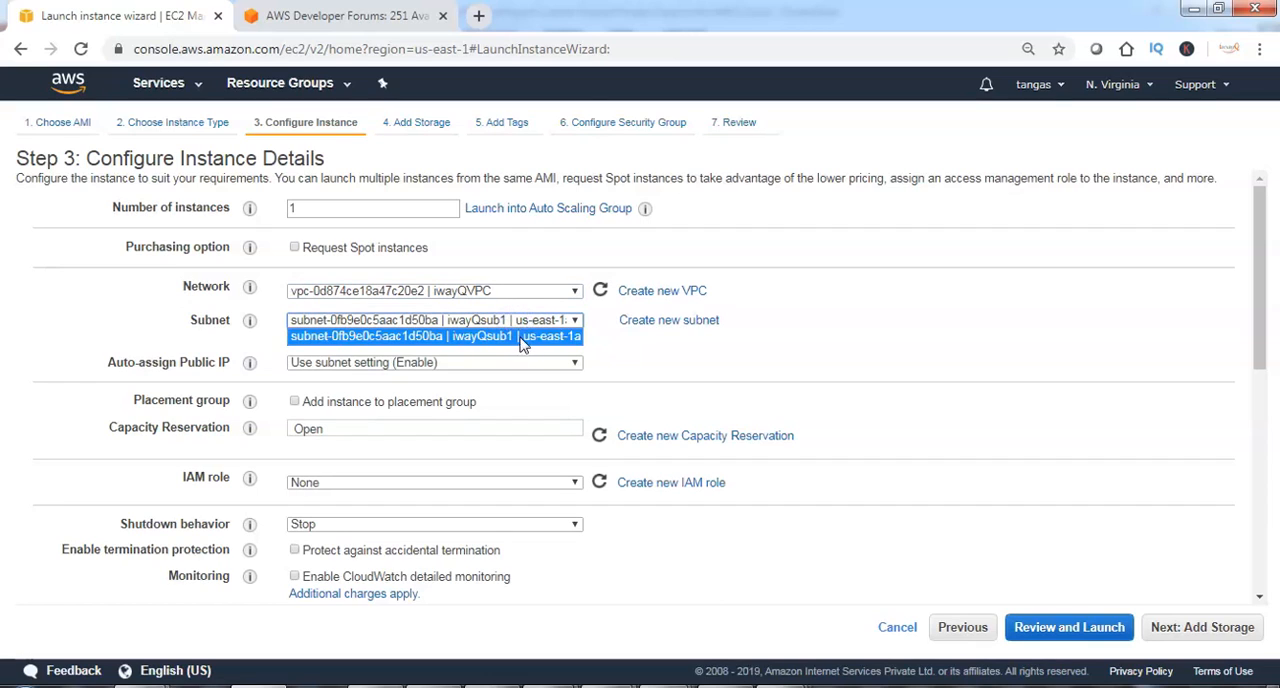
pyautogui.click(520, 337)
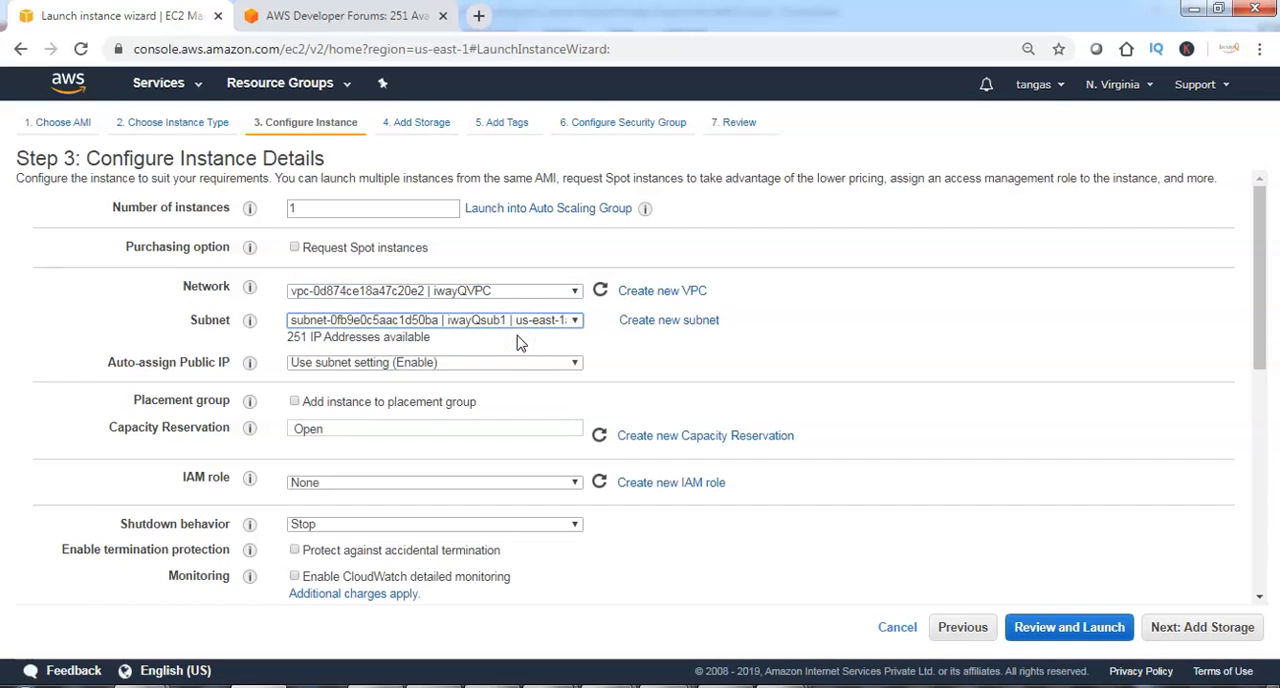
# Keep the default storage, add no tags and continue to the security group configuration.
pyautogui.click(1199, 630)
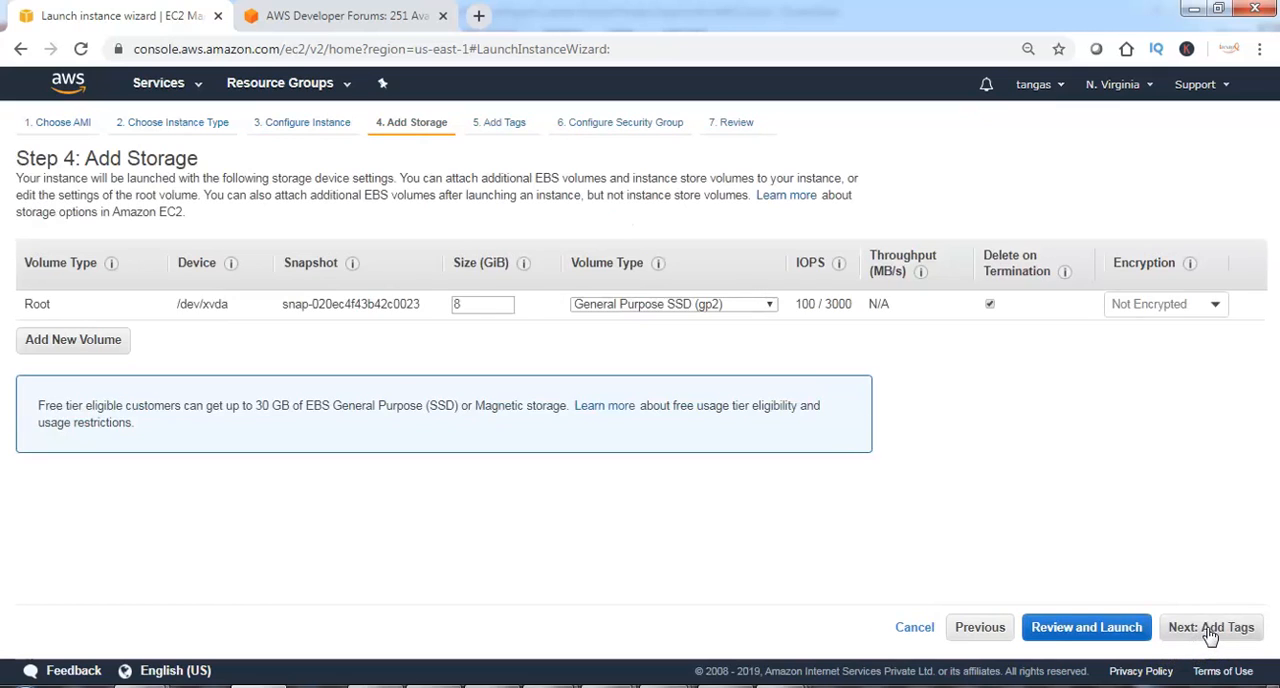
pyautogui.click(1210, 630)
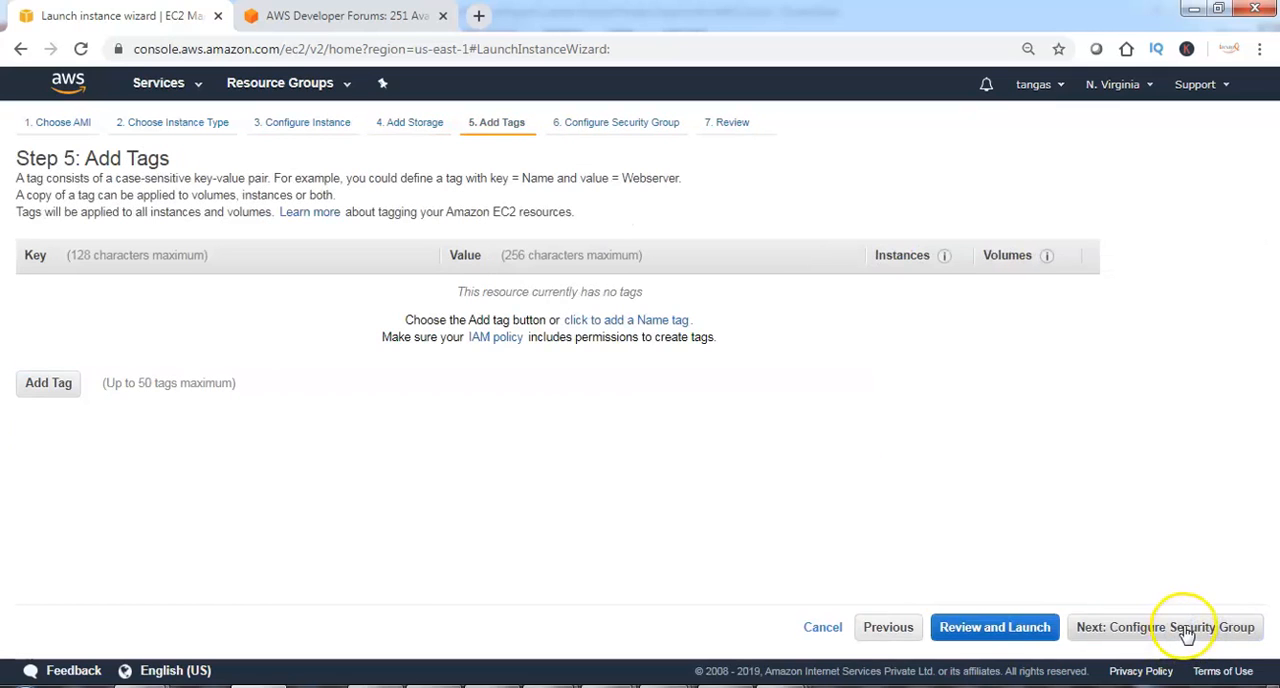
pyautogui.click(1186, 630)
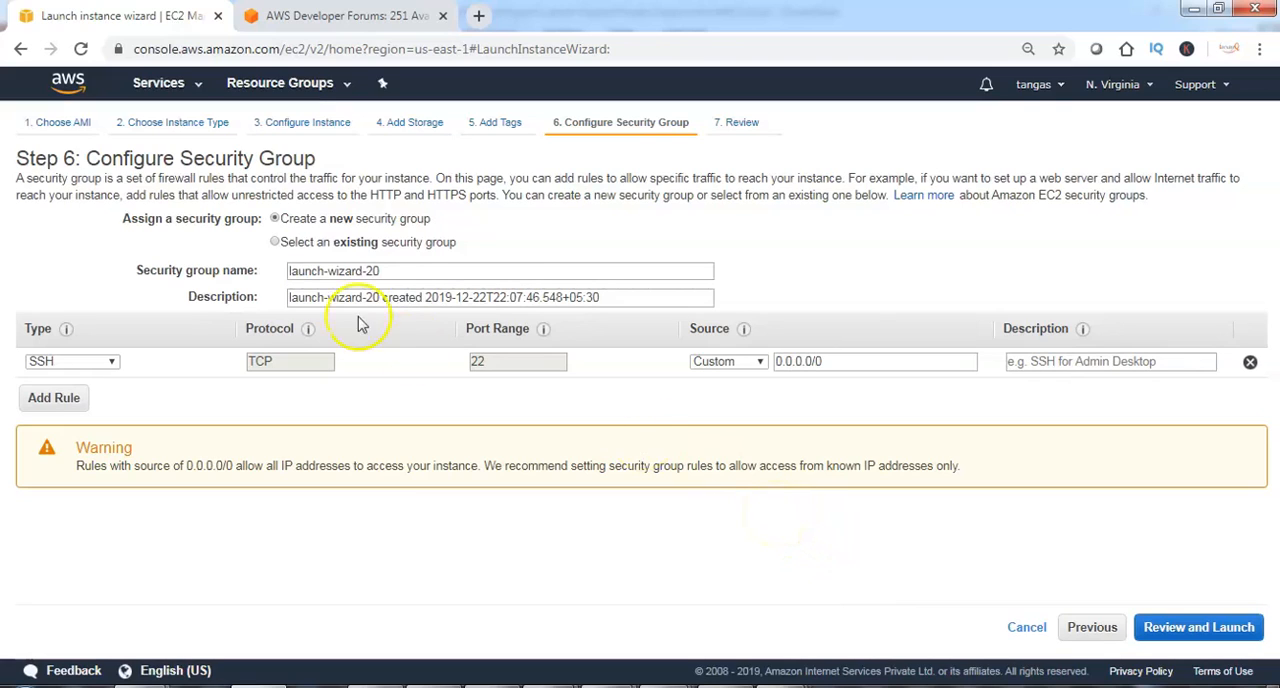
# Assign the existing default security group to the instance and continue to the launch review.
pyautogui.click(275, 243)
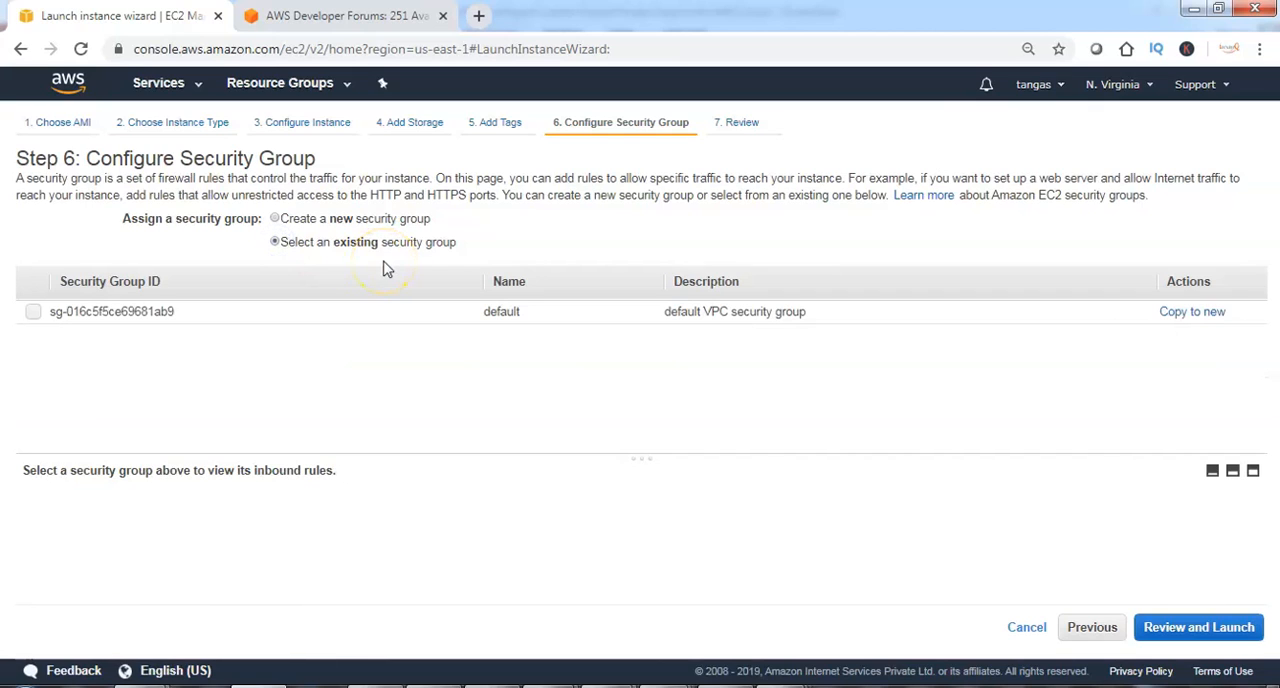
pyautogui.click(33, 312)
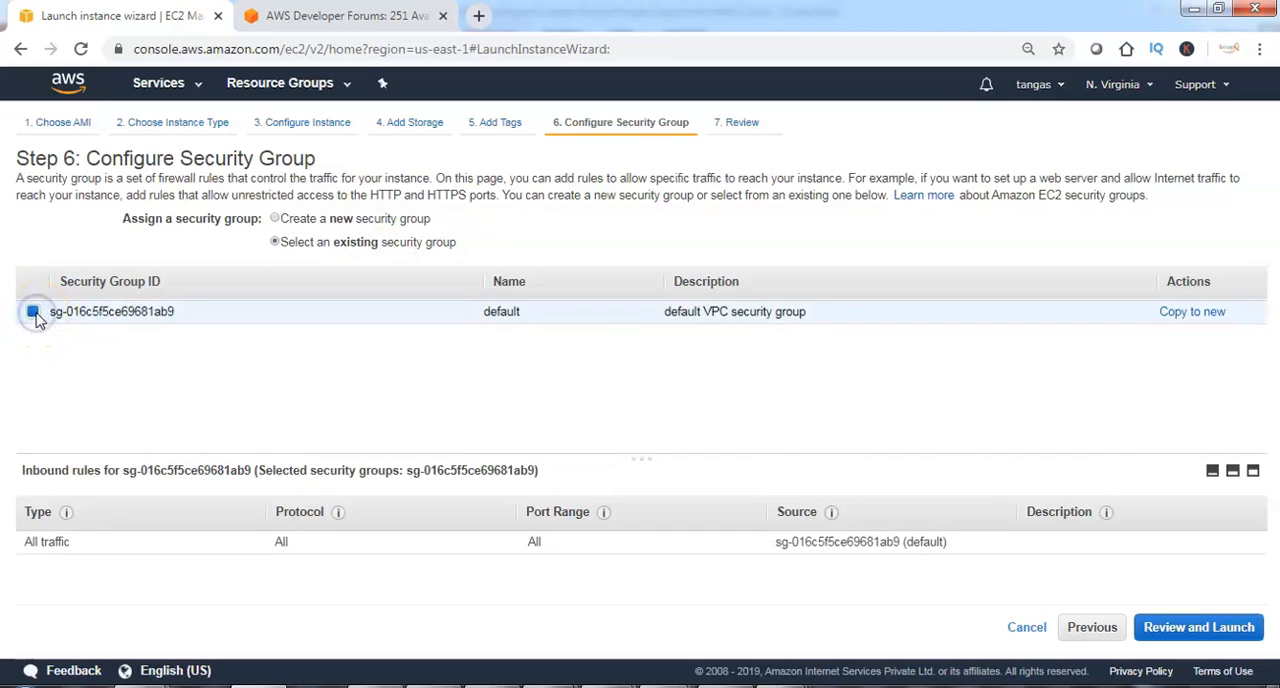
pyautogui.click(1222, 636)
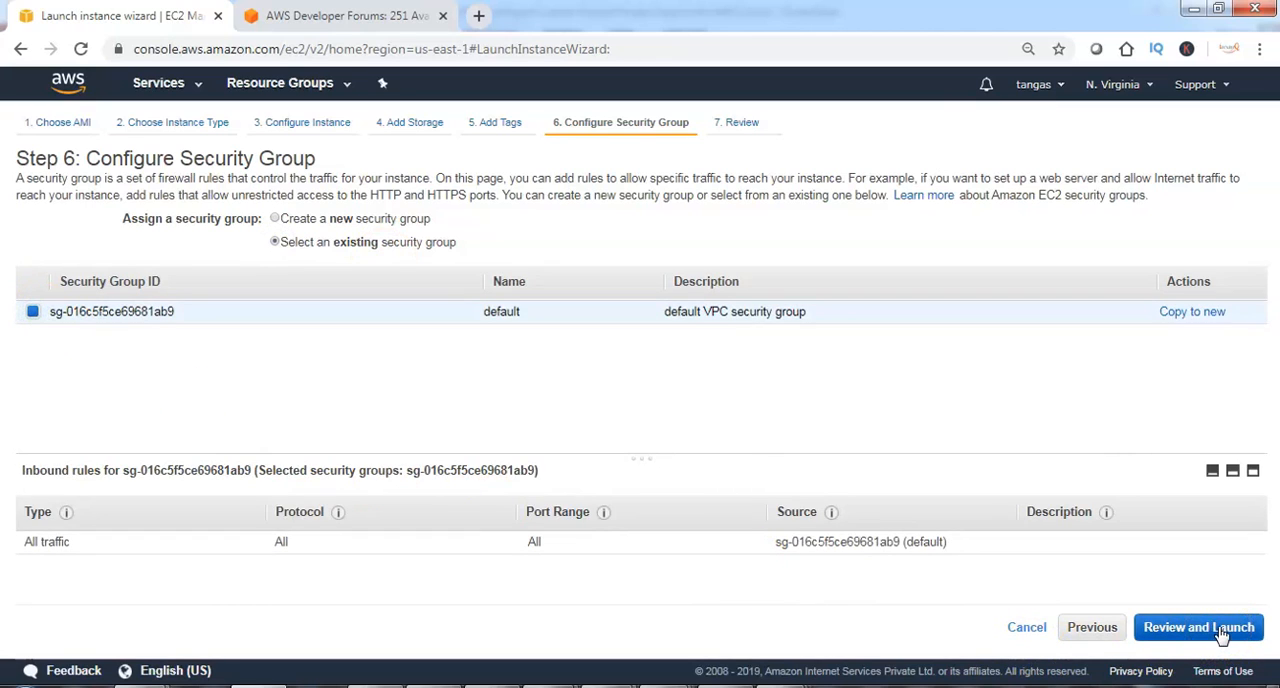
pyautogui.click(1222, 636)
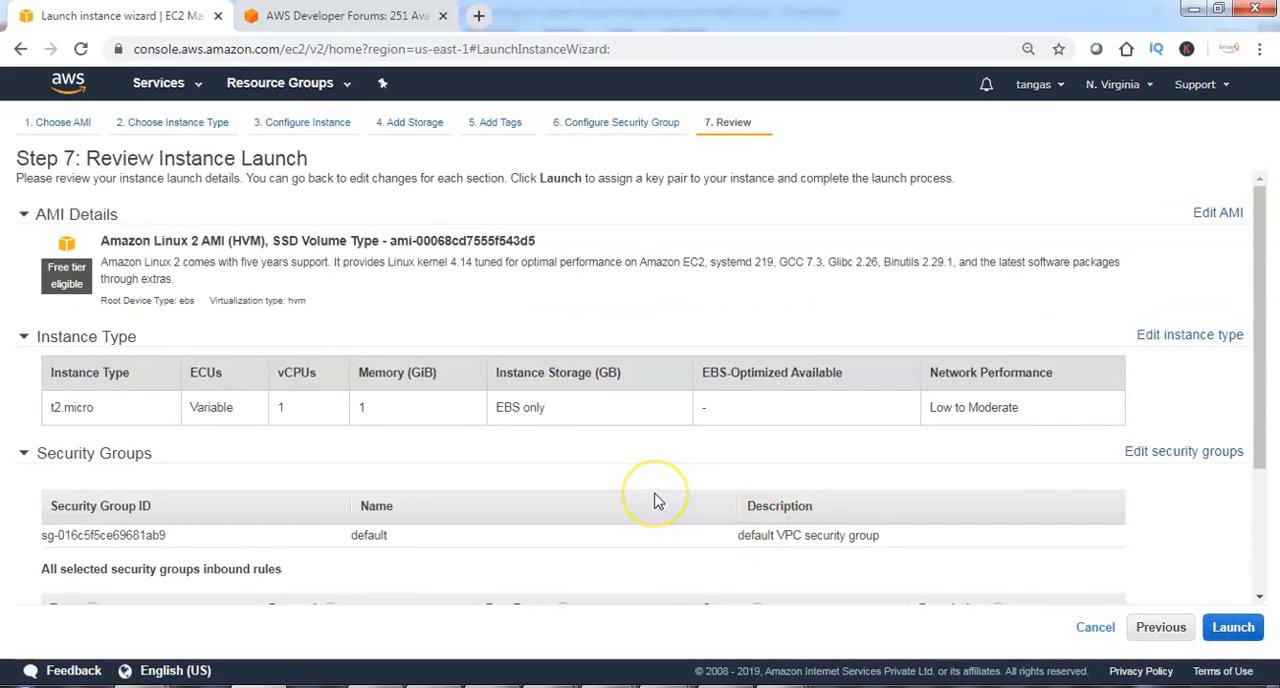
# Launch the instance with the existing key pair iwayqkey, acknowledging access to its private key file.
pyautogui.click(1236, 627)
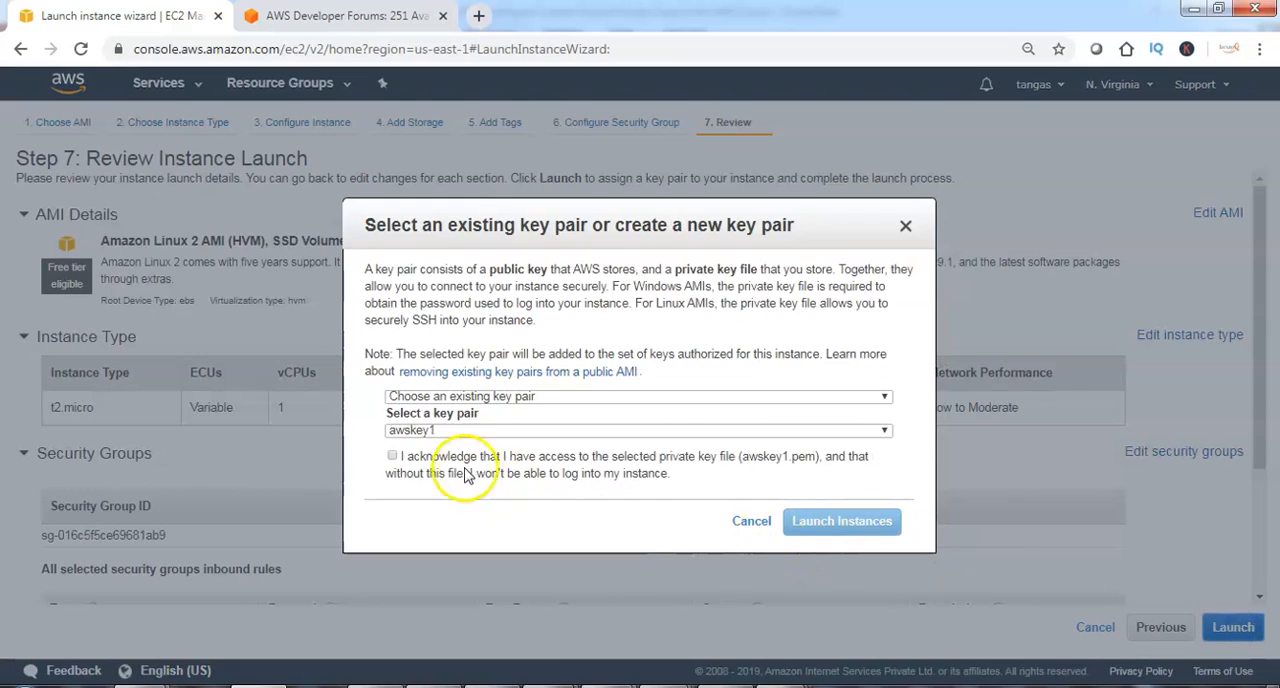
pyautogui.click(412, 431)
pyautogui.click(431, 511)
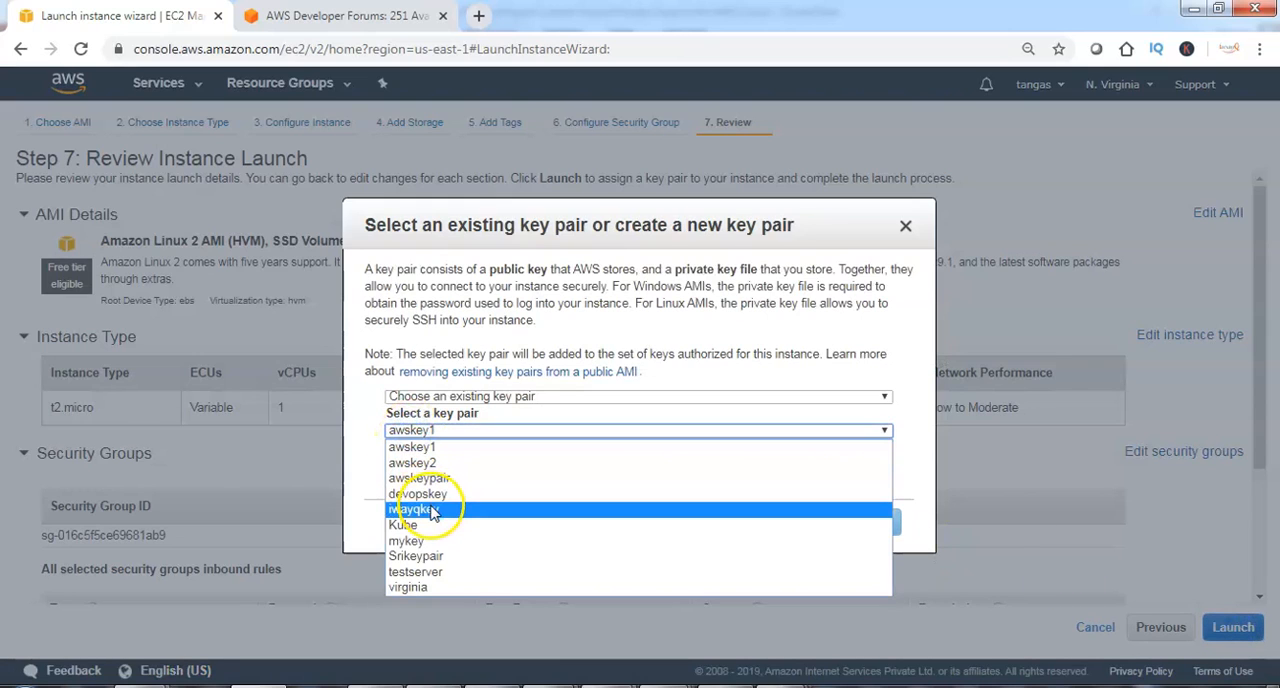
pyautogui.click(392, 456)
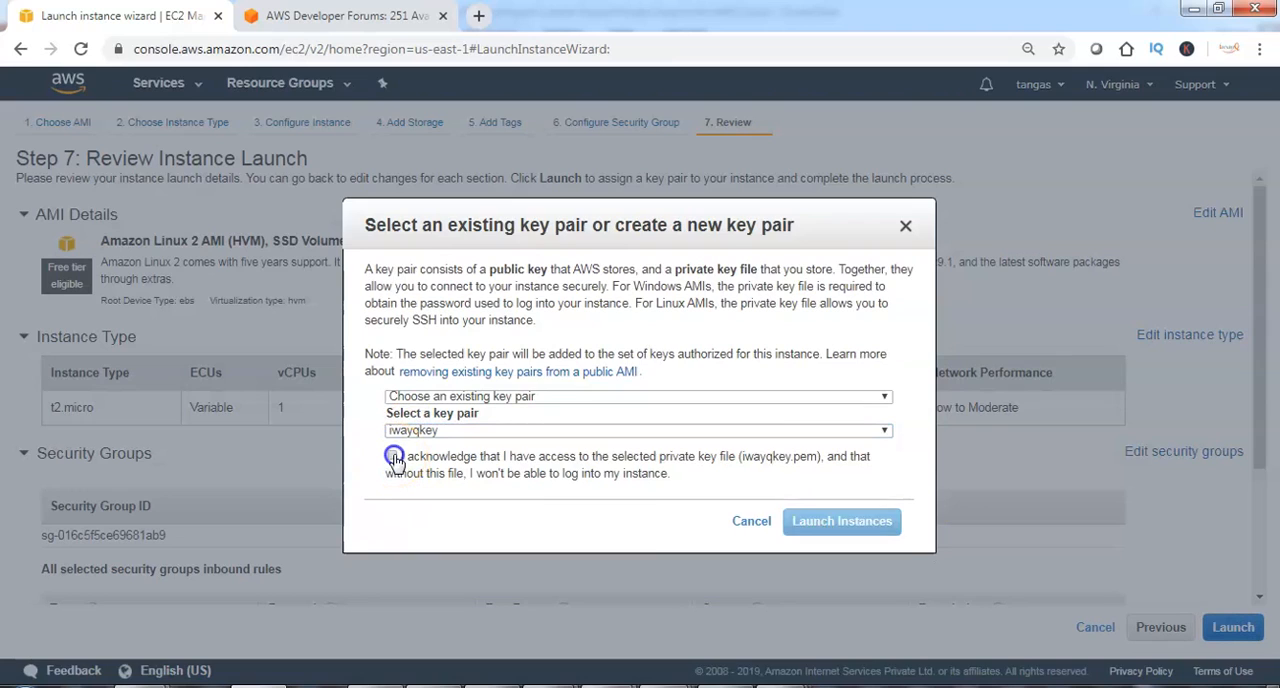
pyautogui.click(838, 524)
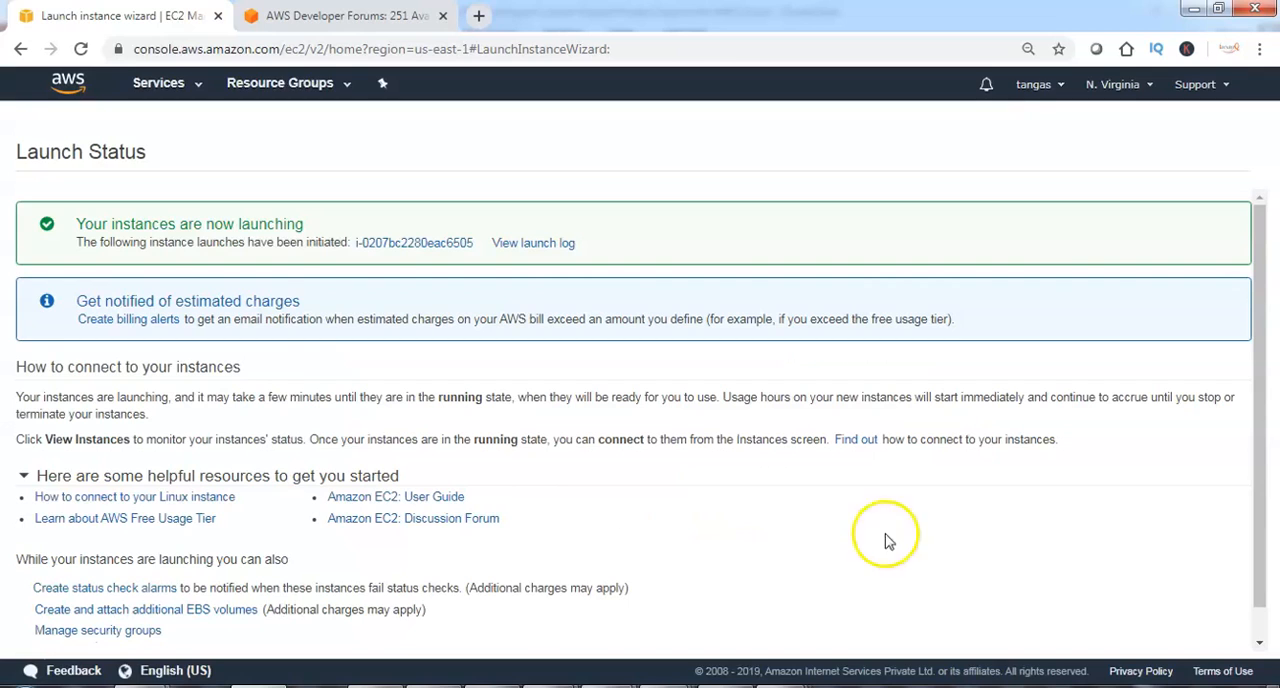
# Open the instances list and examine the new instance's private and public IP addresses.
pyautogui.scroll(-1, 960, 563)
pyautogui.click(1192, 637)
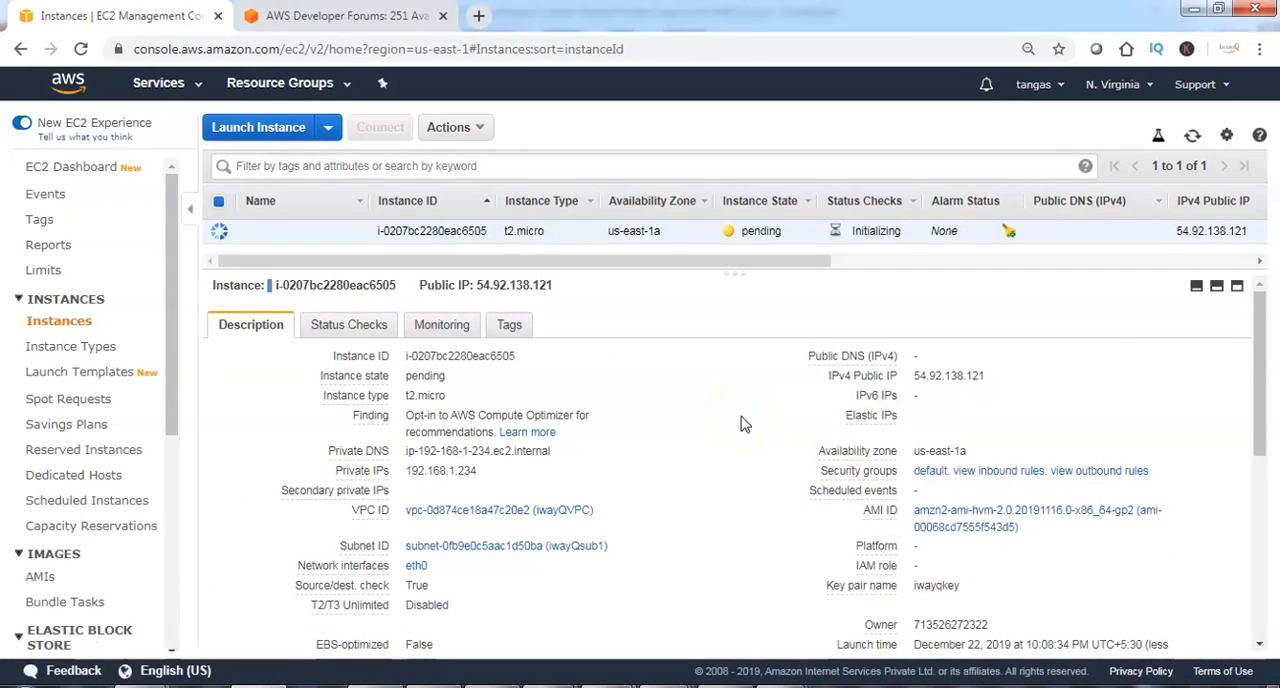
pyautogui.click(676, 366)
pyautogui.click(613, 432)
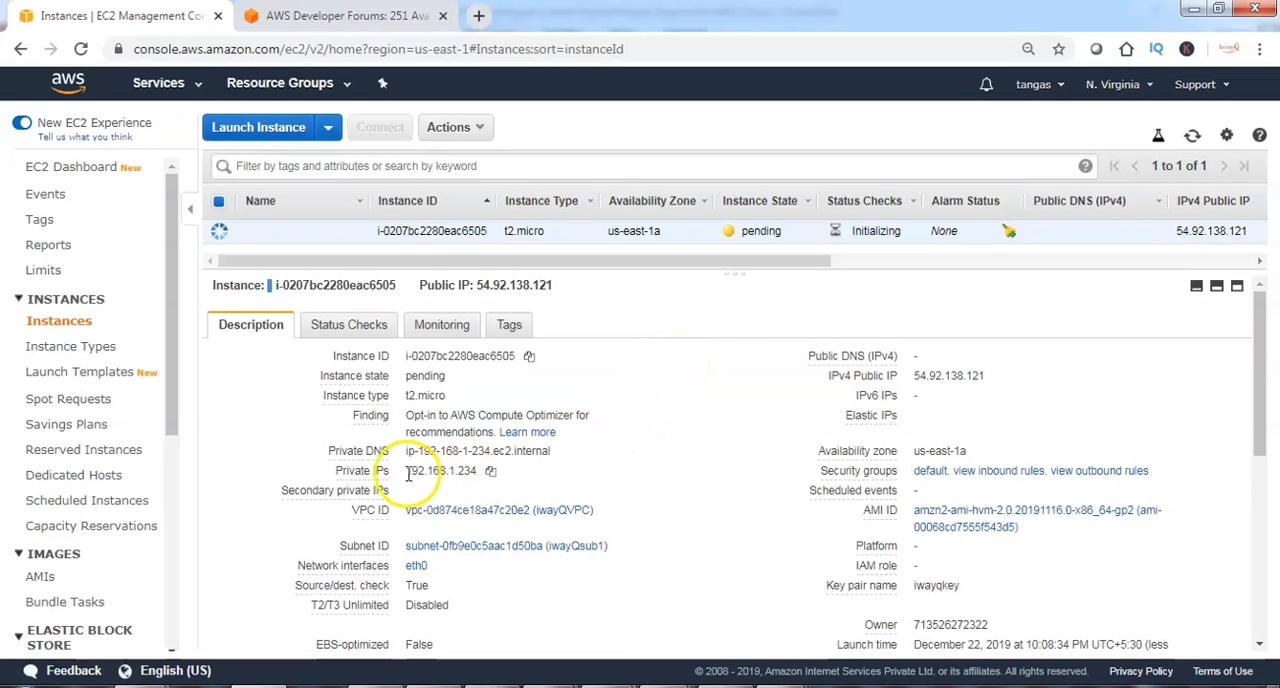
pyautogui.moveTo(405, 470); pyautogui.dragTo(478, 478)
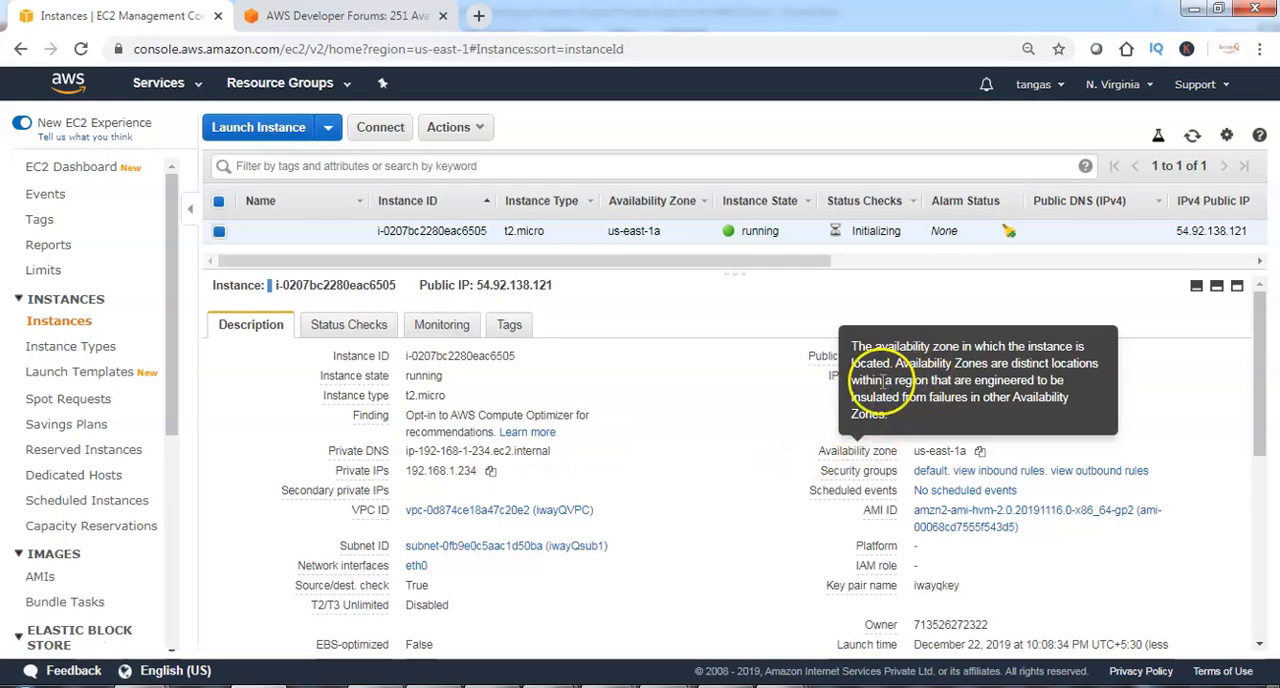
pyautogui.moveTo(913, 376); pyautogui.dragTo(988, 382)
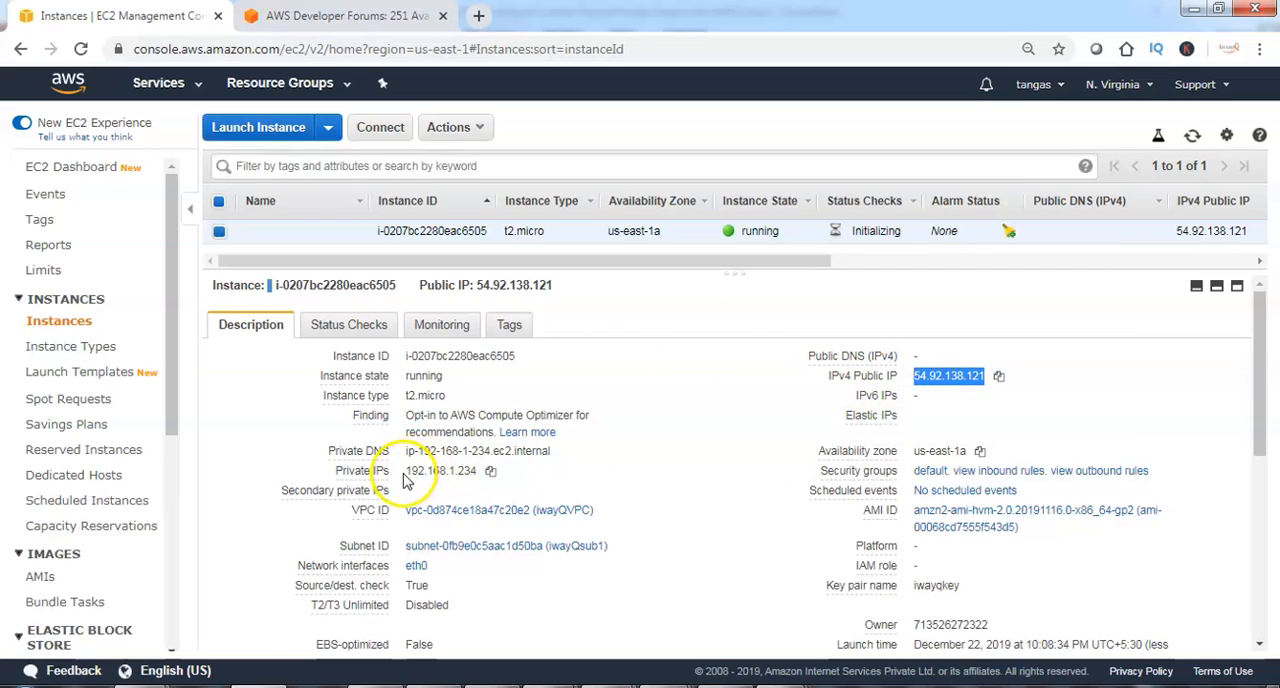
pyautogui.moveTo(405, 471); pyautogui.dragTo(478, 472)
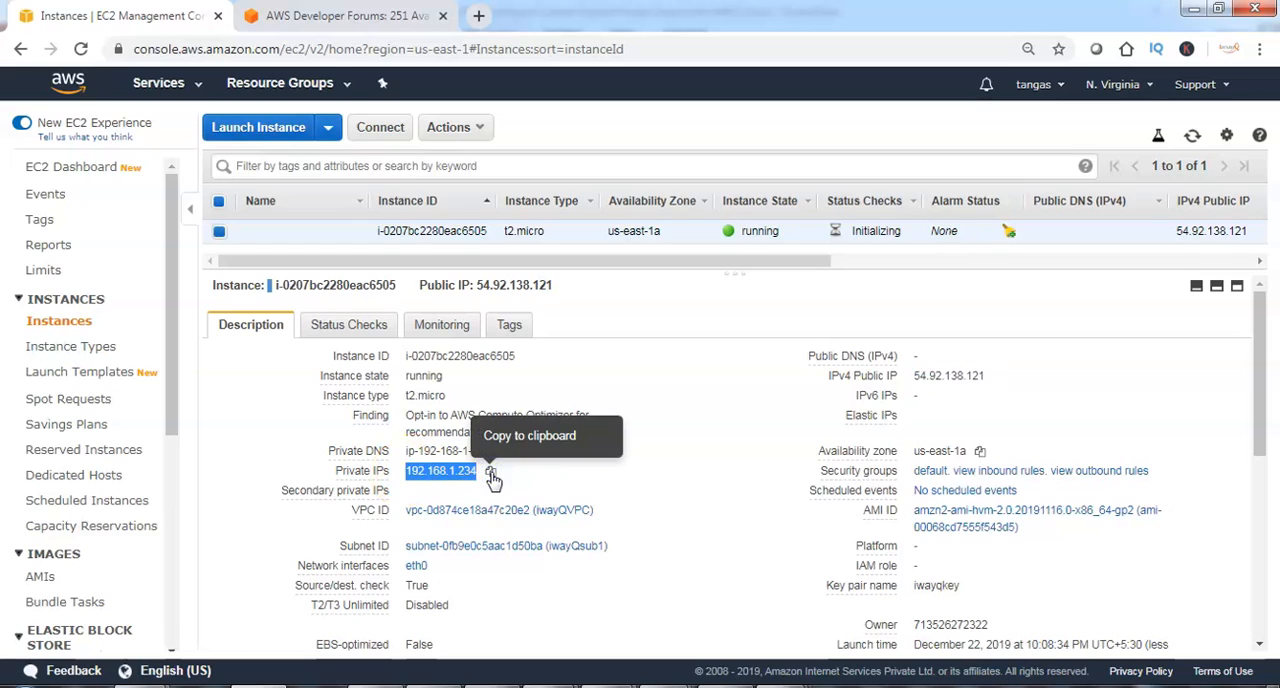
pyautogui.click(930, 406)
# Copy the instance's IPv4 public IP and enter it as the host name in PuTTY.
pyautogui.moveTo(914, 376); pyautogui.dragTo(986, 377)
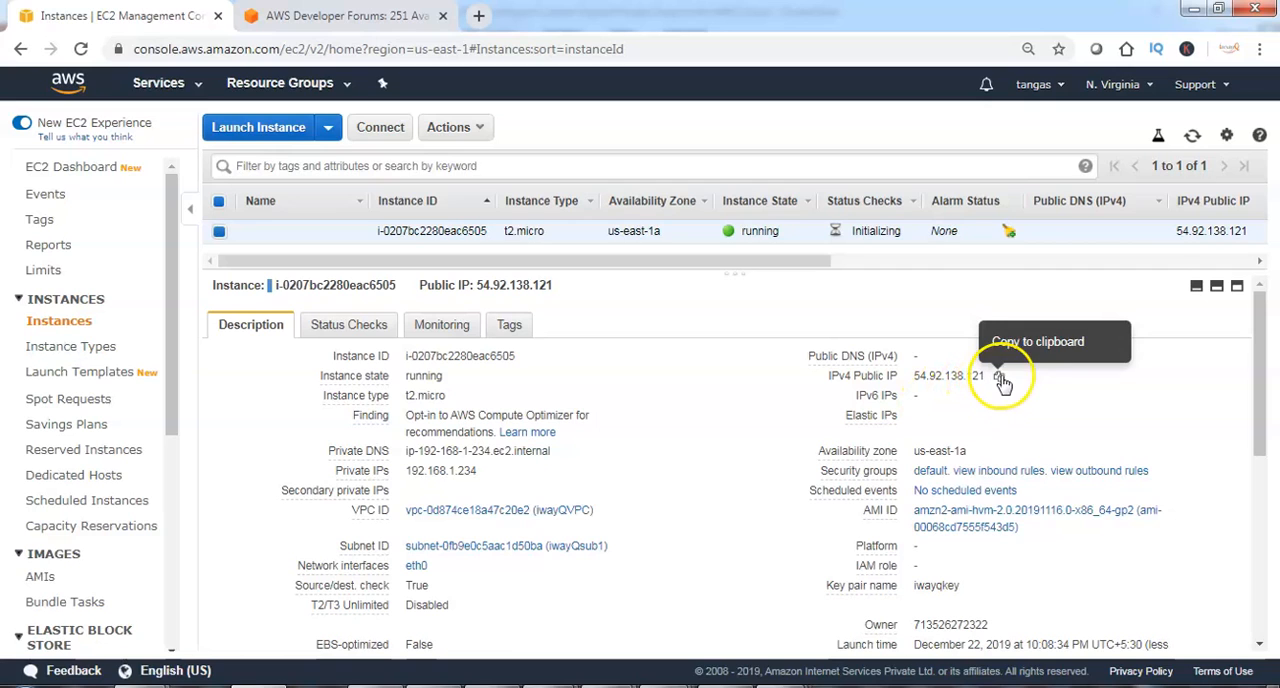
pyautogui.click(999, 377)
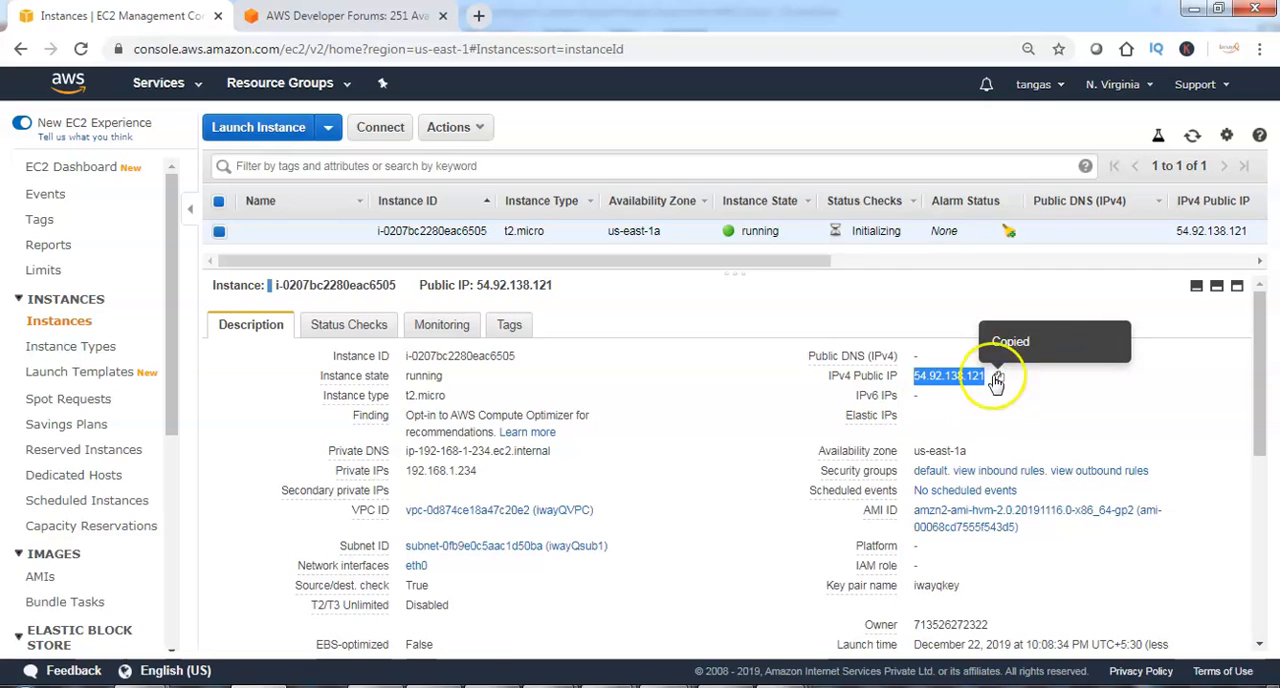
pyautogui.click(275, 686)
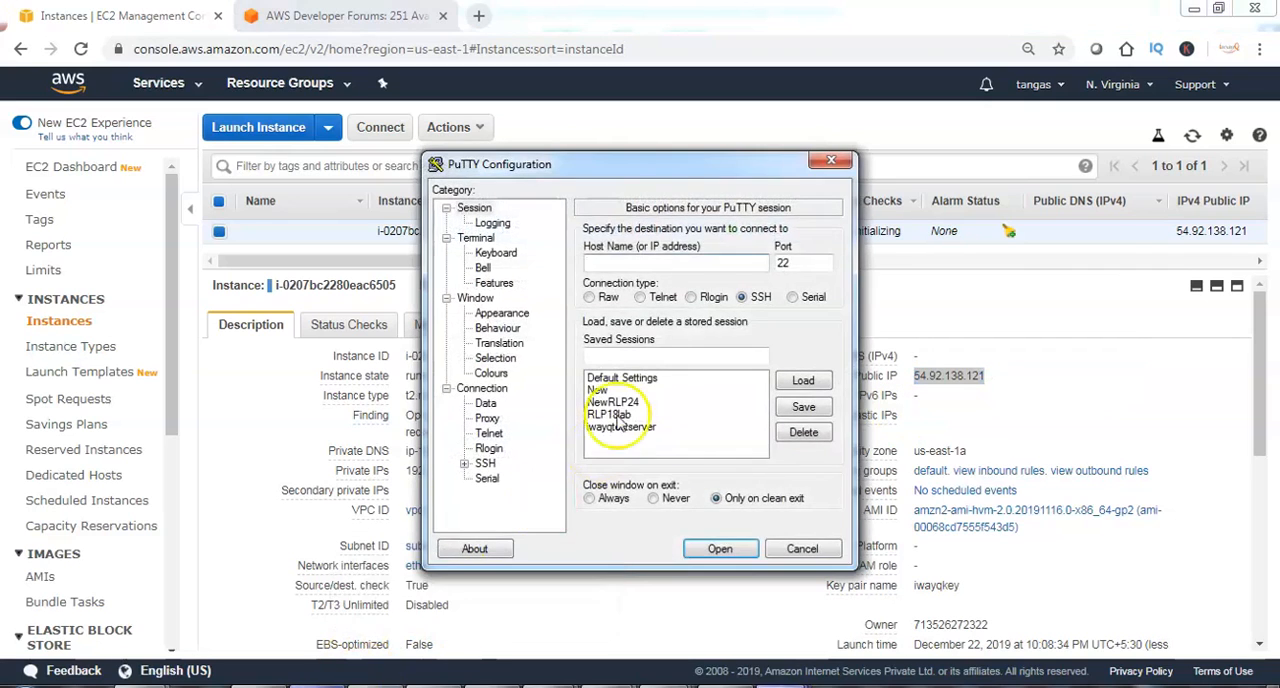
pyautogui.hotkey('ctrl', 'v')
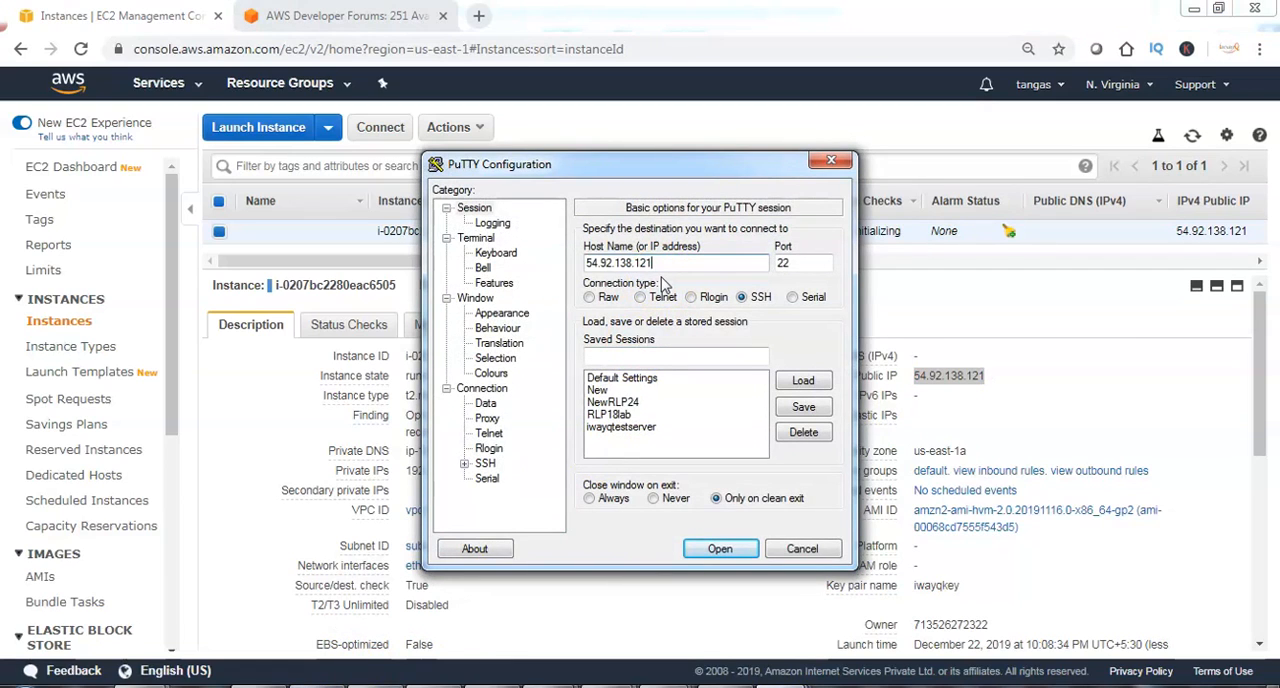
# Use iwayqkey.ppk from Downloads as the SSH authentication private key file and try to connect to the instance.
pyautogui.click(465, 465)
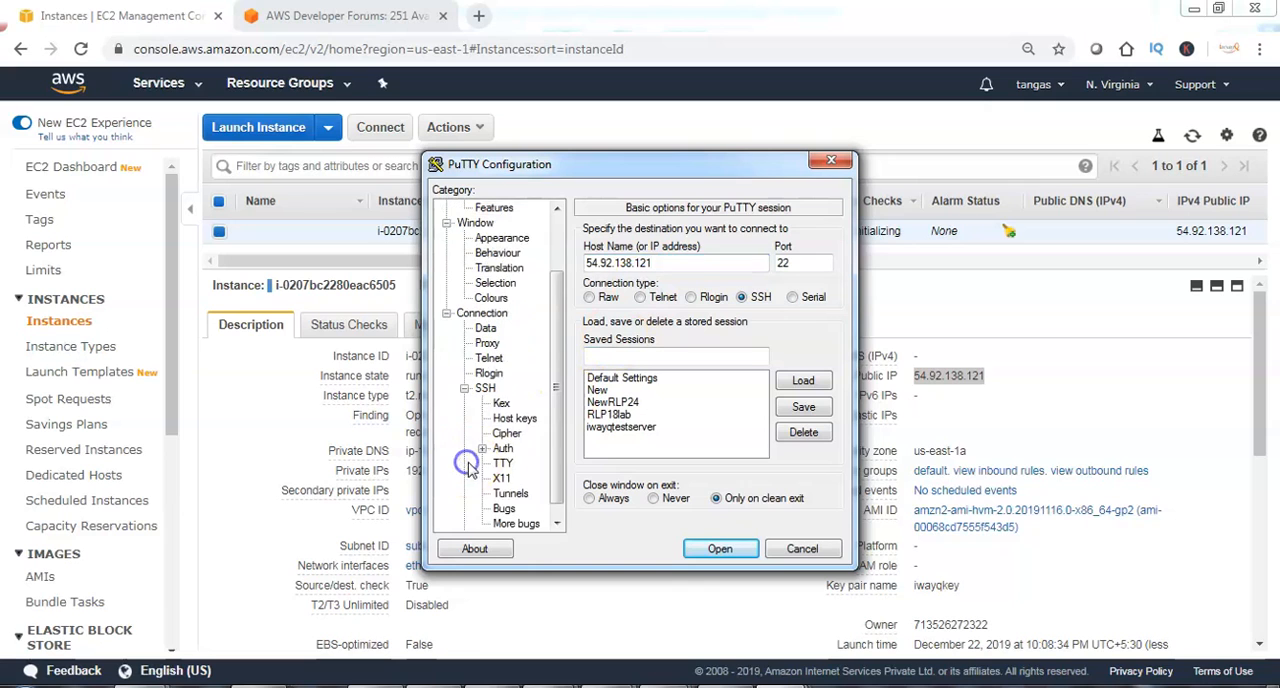
pyautogui.click(503, 450)
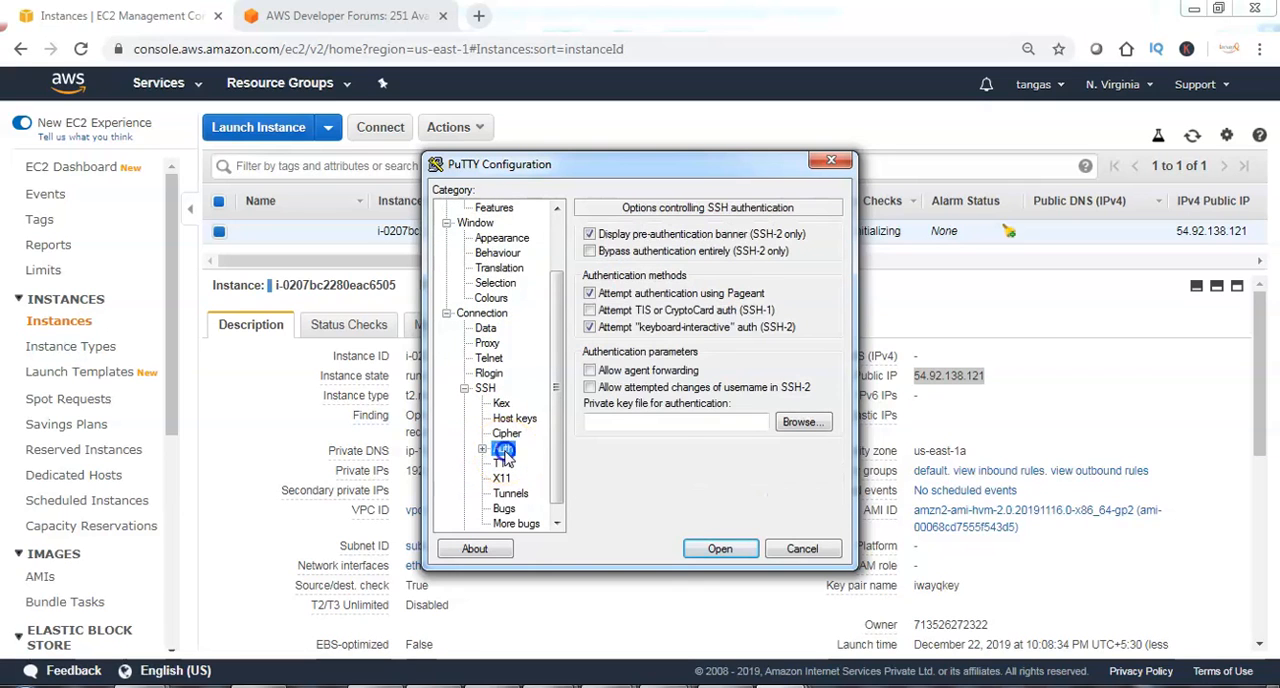
pyautogui.click(801, 422)
pyautogui.click(660, 335)
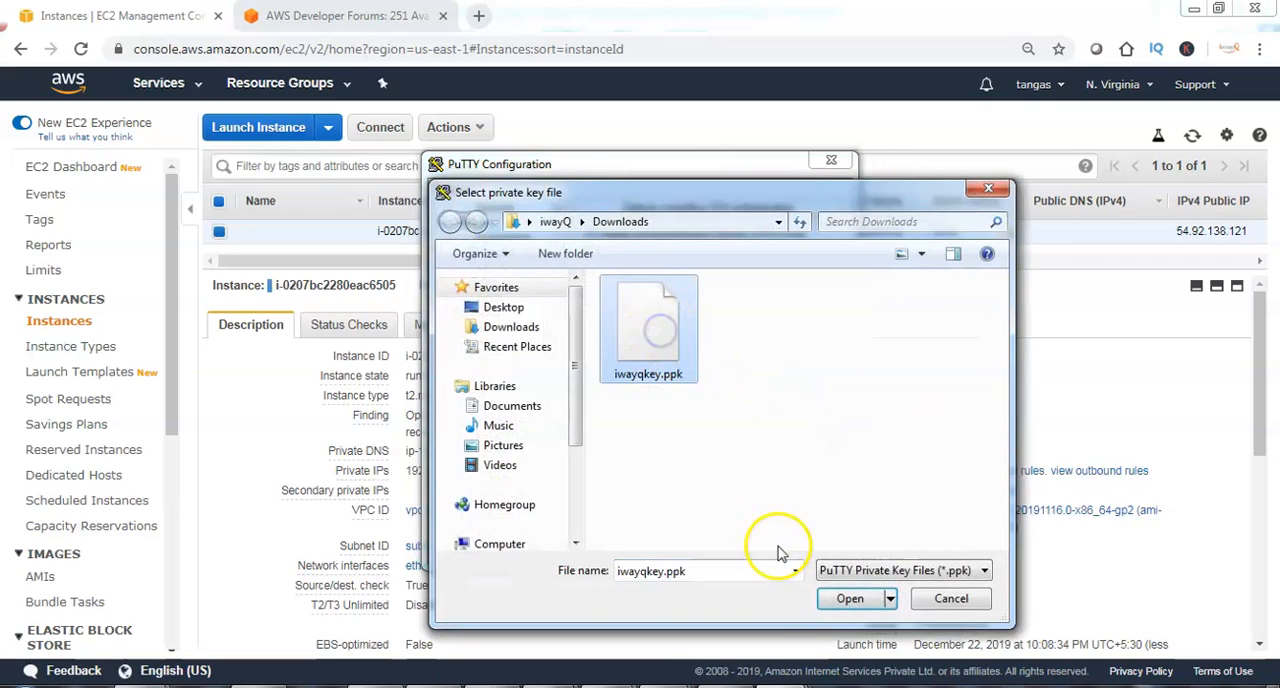
pyautogui.click(849, 598)
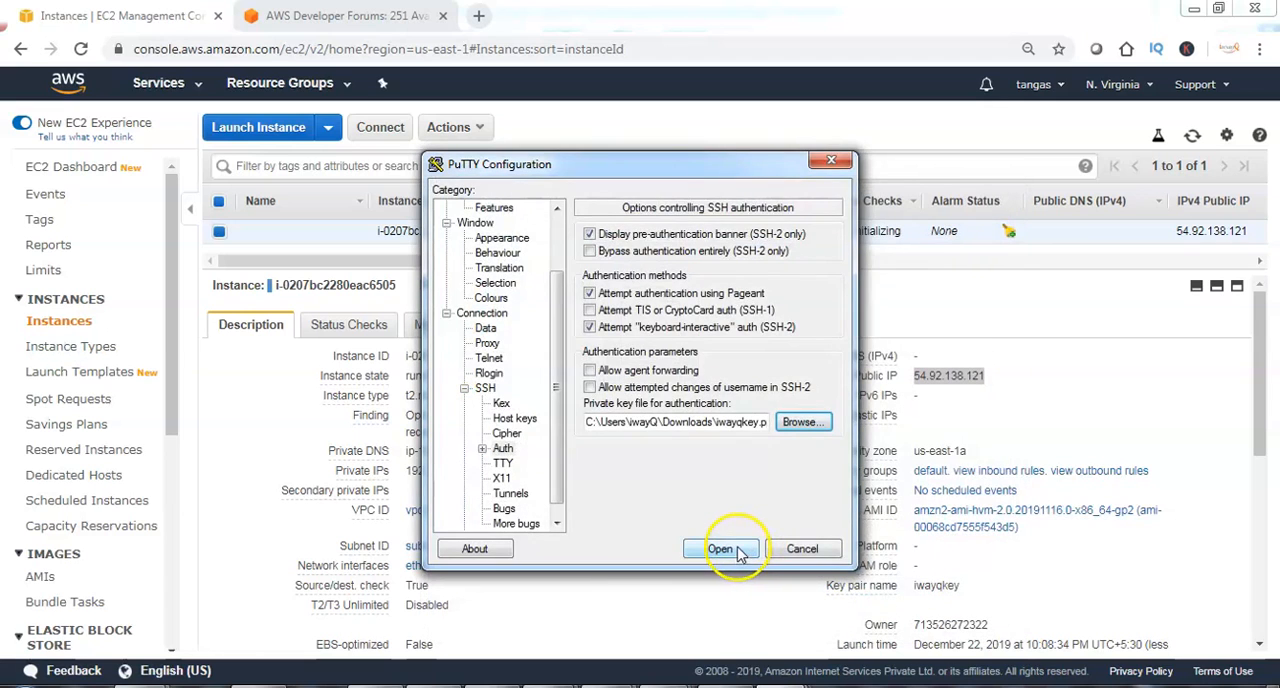
pyautogui.click(720, 550)
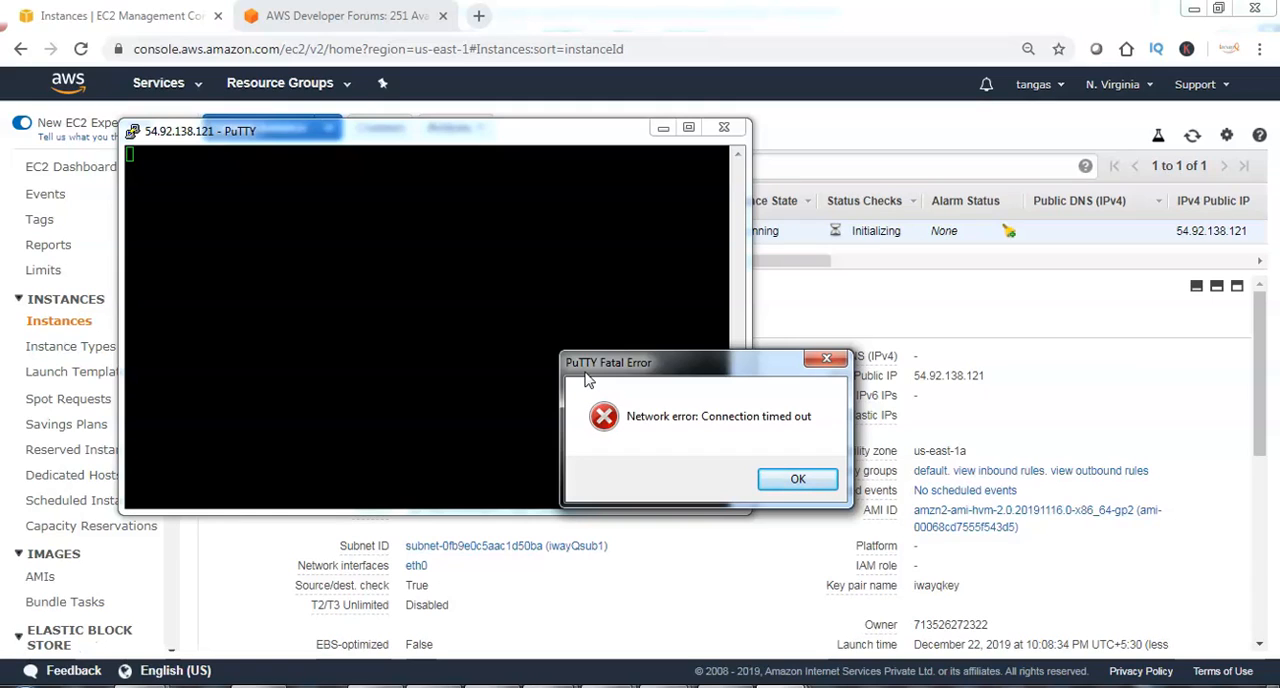
# Switch back to the AWS console and open the VPC service's internet gateways list.
pyautogui.click(928, 320)
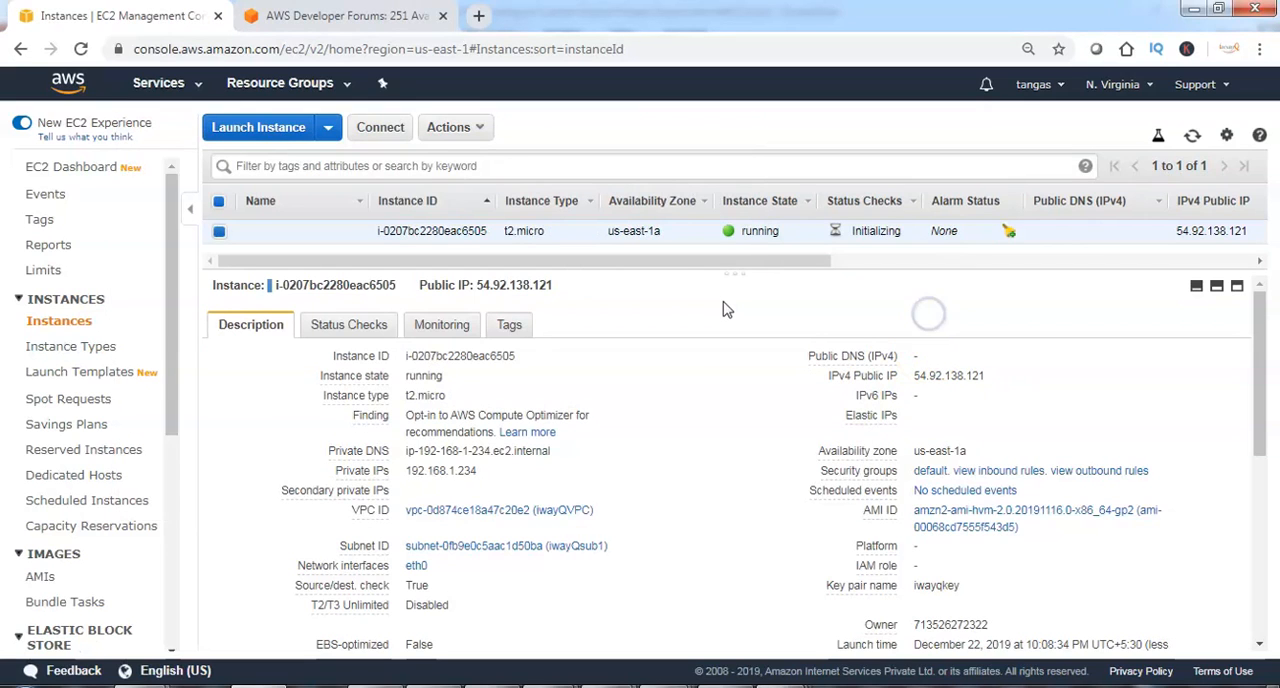
pyautogui.click(196, 88)
pyautogui.scroll(-5, 400, 432)
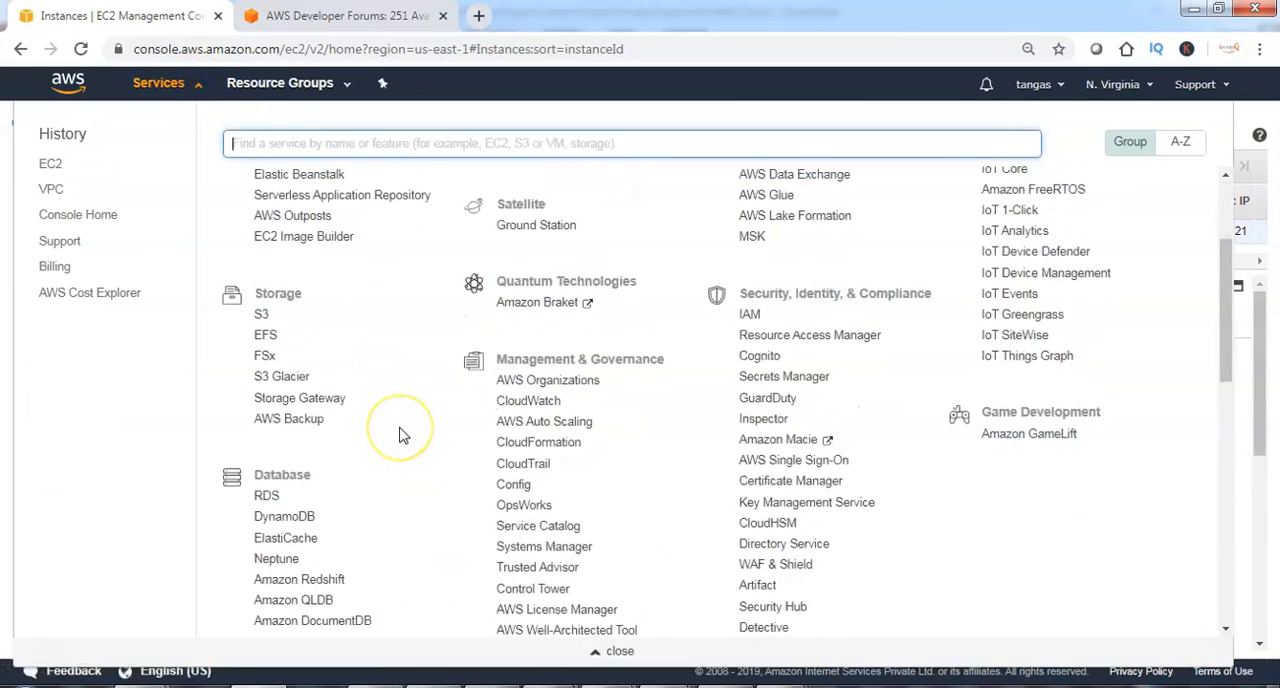
pyautogui.scroll(-3, 400, 436)
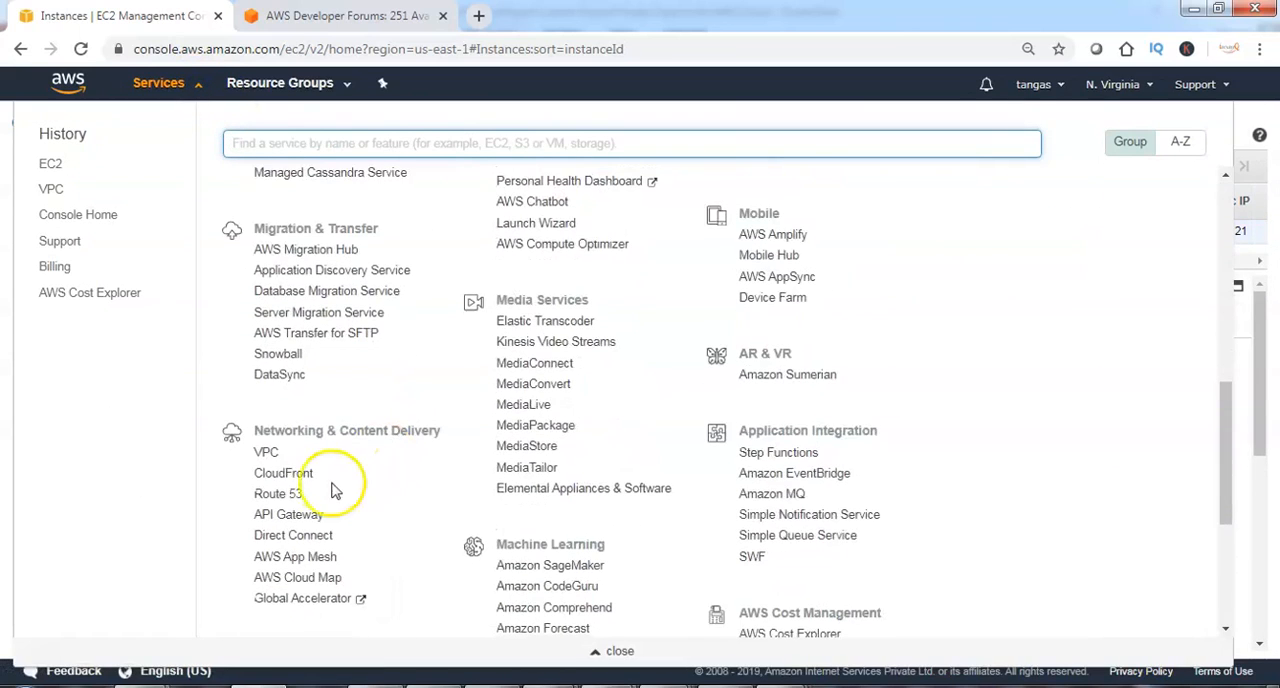
pyautogui.click(268, 455)
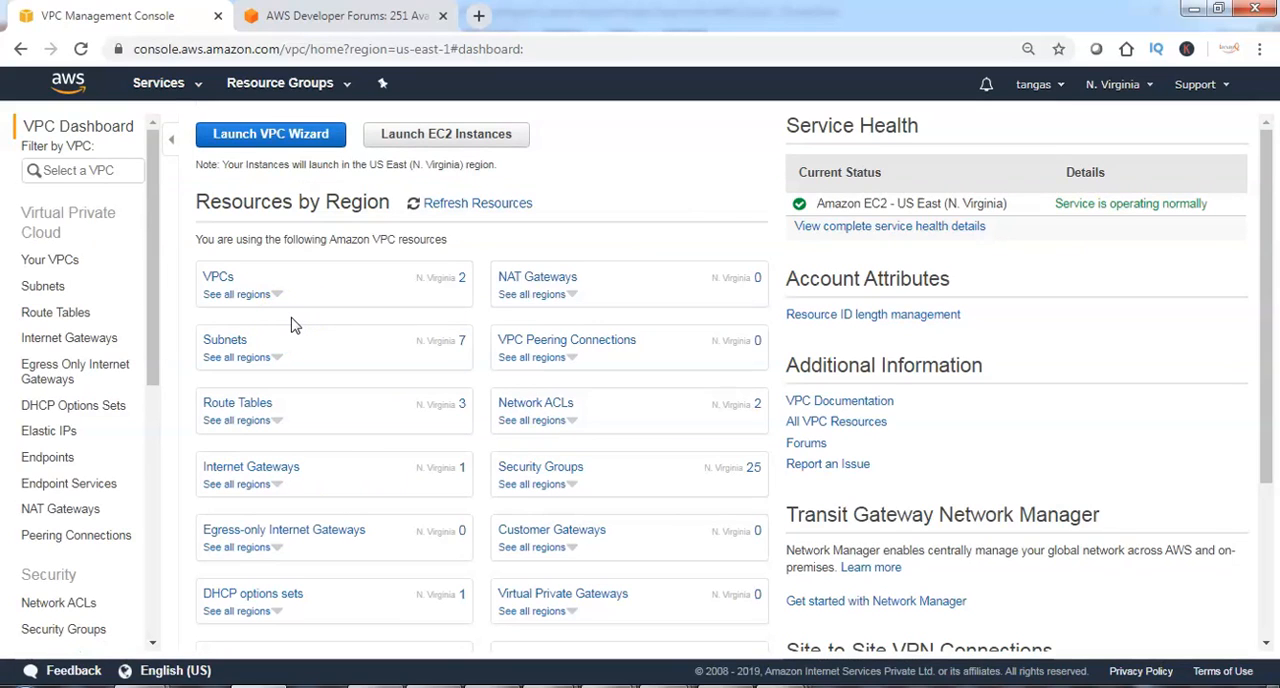
pyautogui.click(86, 345)
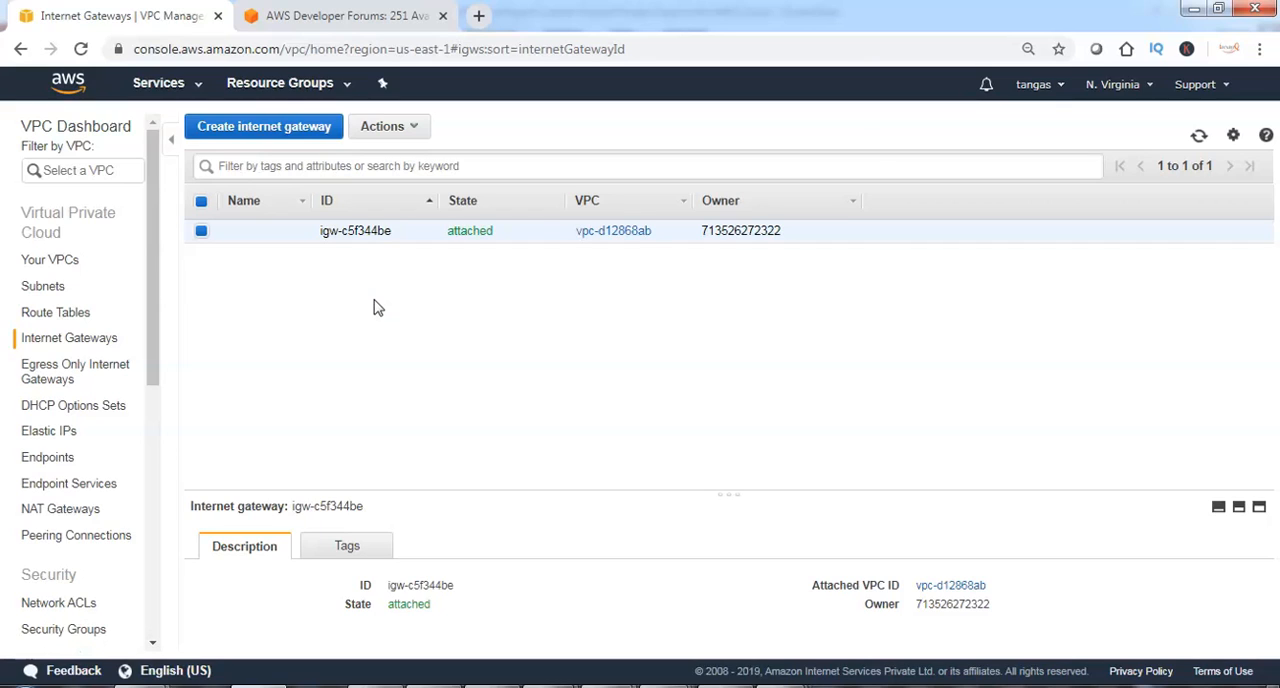
# Create an internet gateway with the name tag iwayqIGW and return to the gateway list.
pyautogui.click(260, 133)
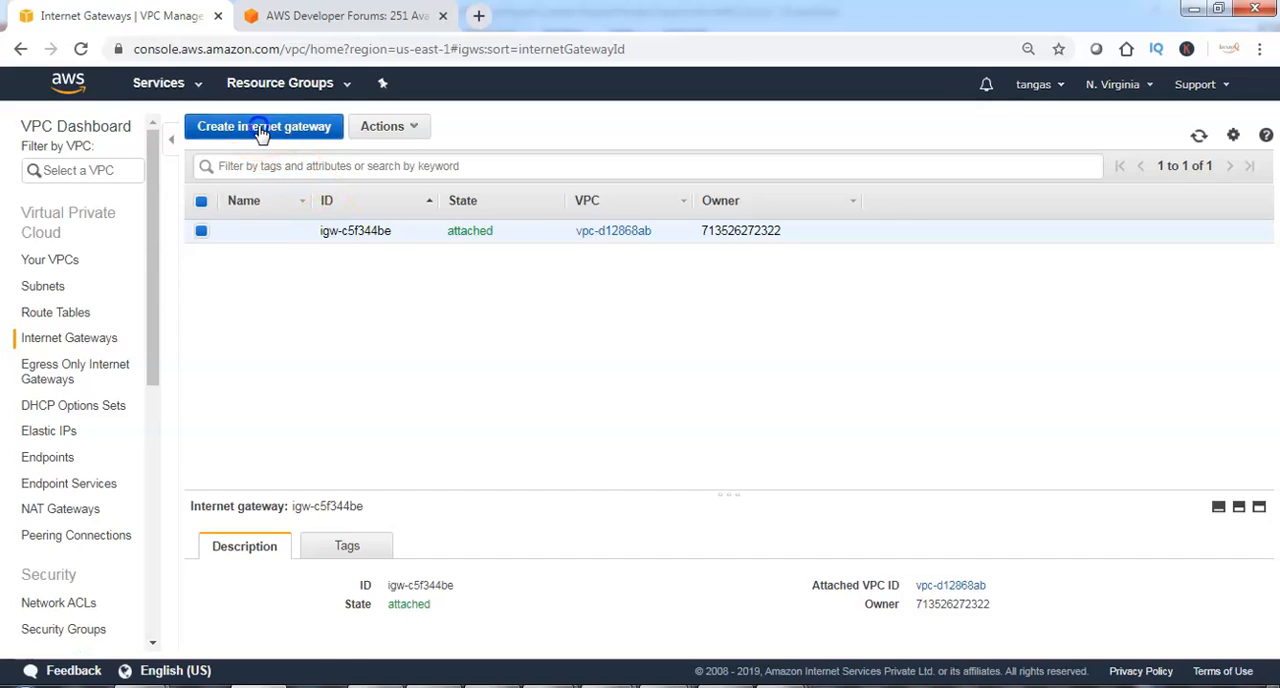
pyautogui.click(291, 238)
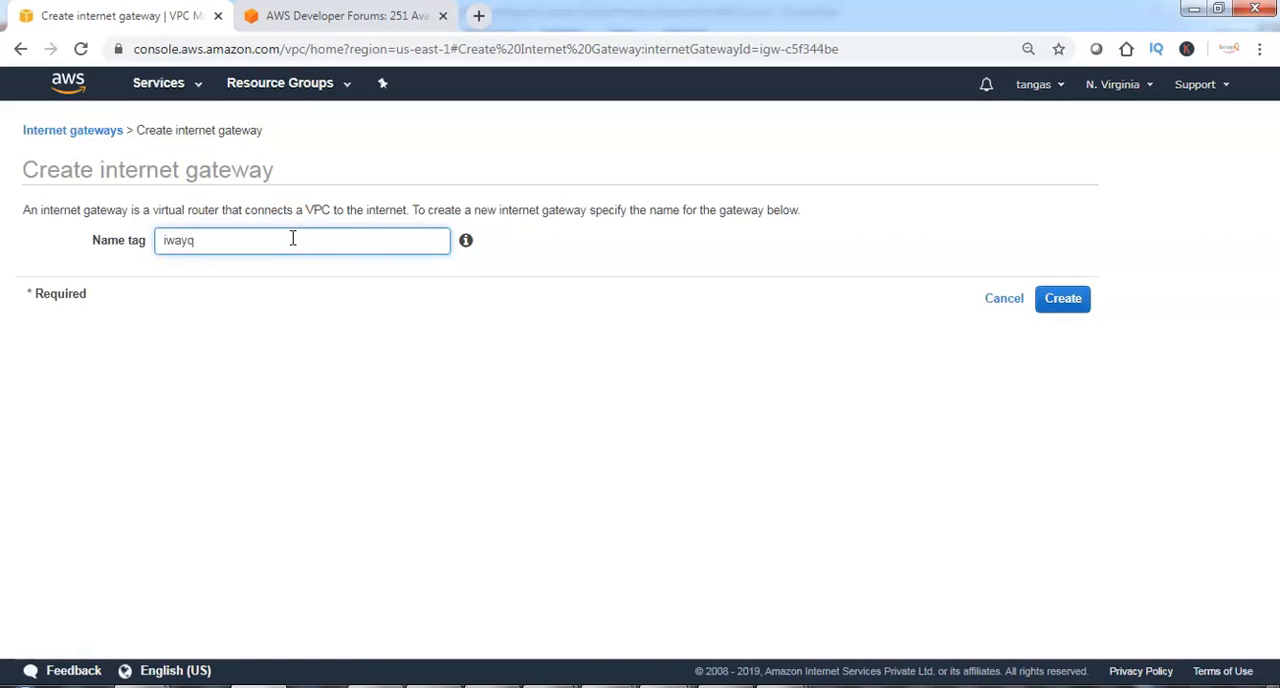
pyautogui.write('iwayqIGW')
pyautogui.click(1066, 300)
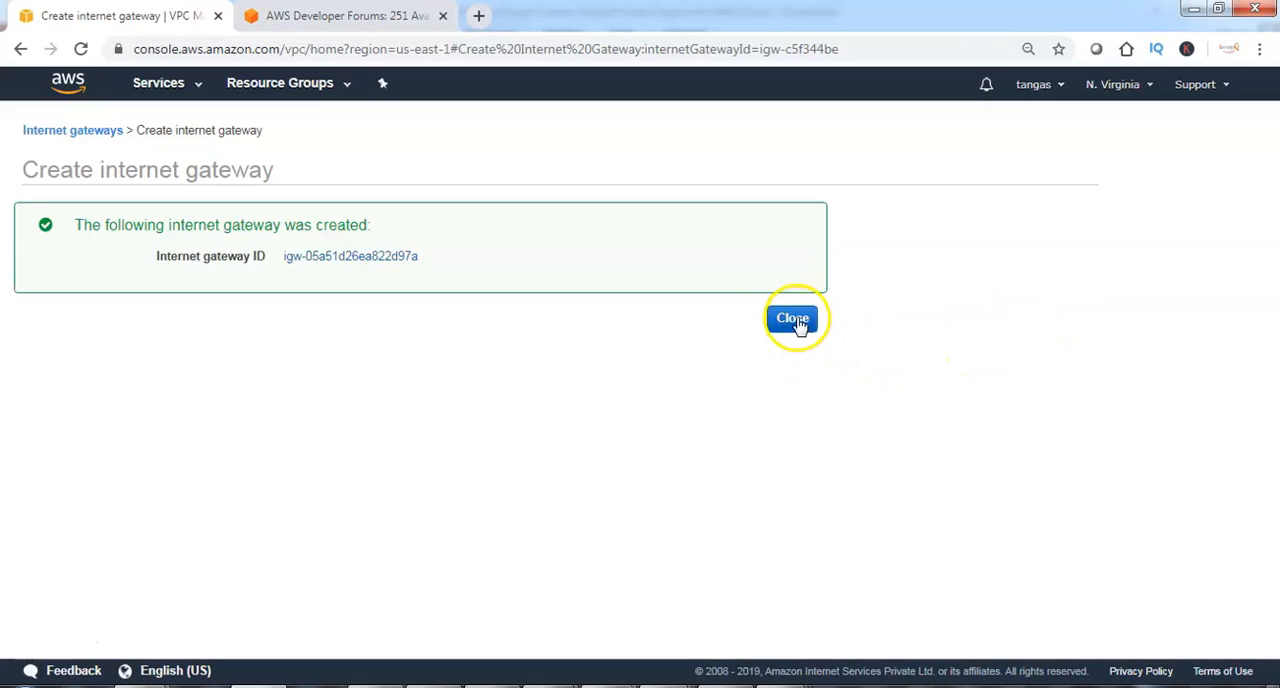
pyautogui.click(792, 319)
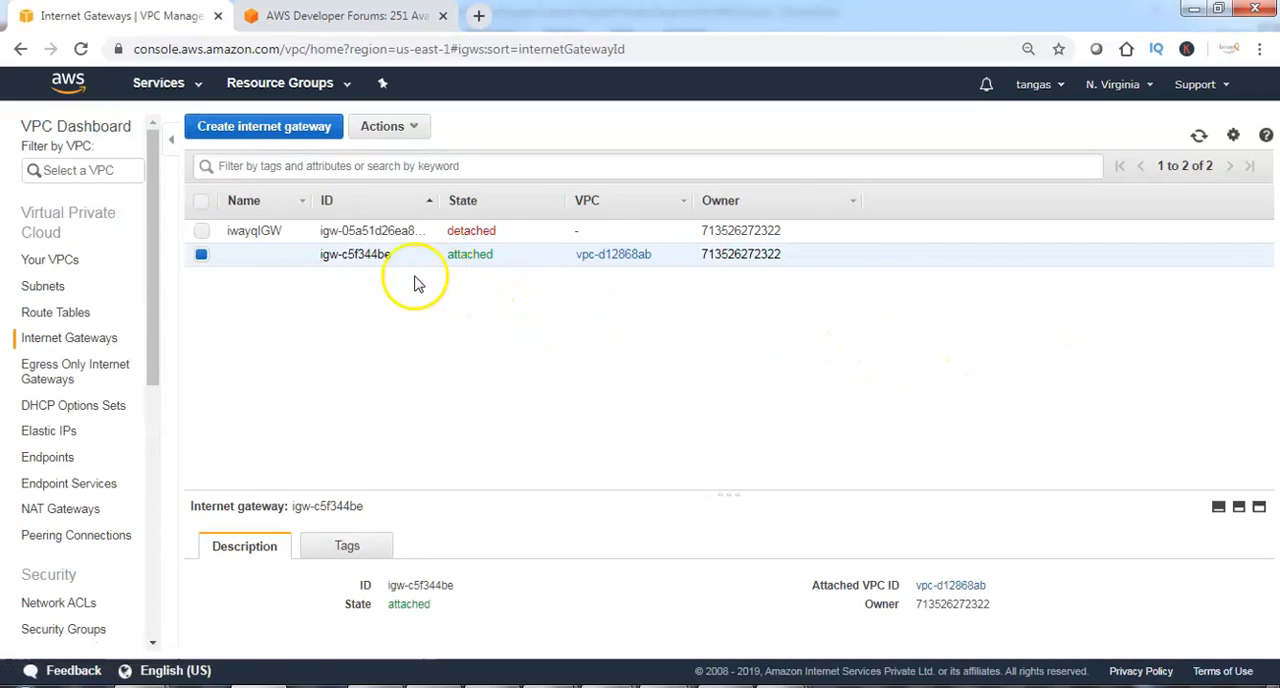
# Attach the internet gateway iwayqIGW to the VPC iwayQVPC.
pyautogui.click(201, 230)
pyautogui.click(201, 254)
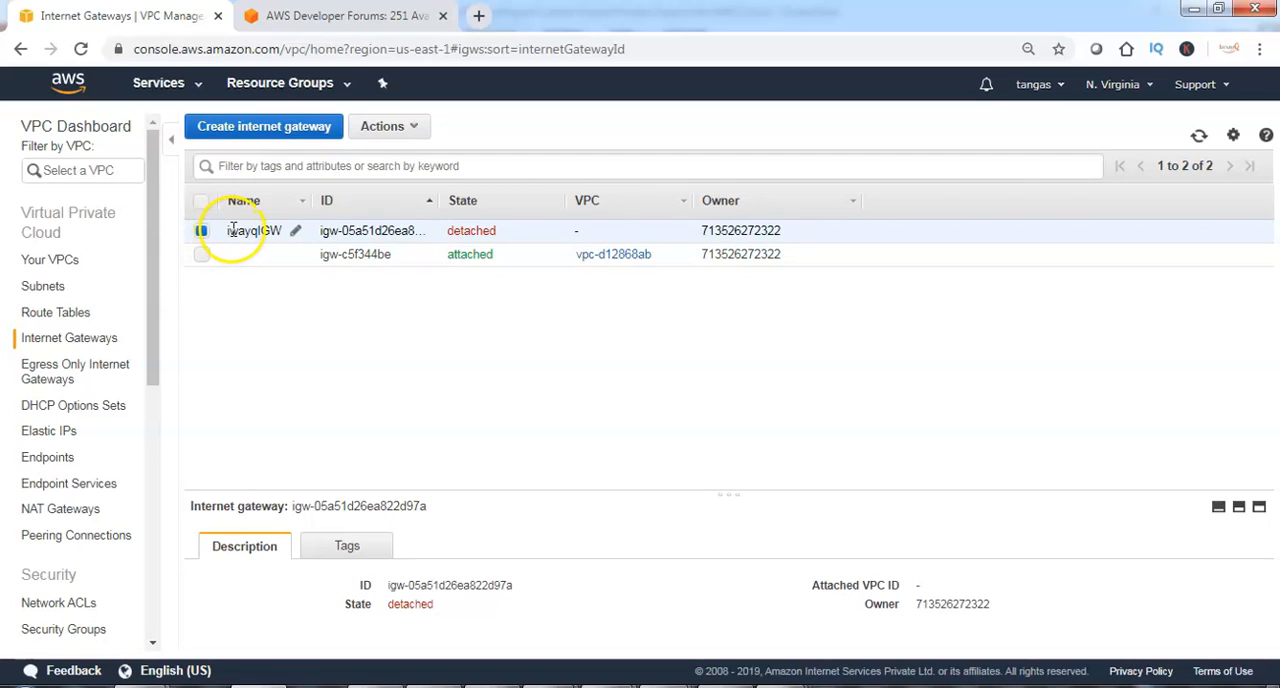
pyautogui.click(424, 134)
pyautogui.click(416, 176)
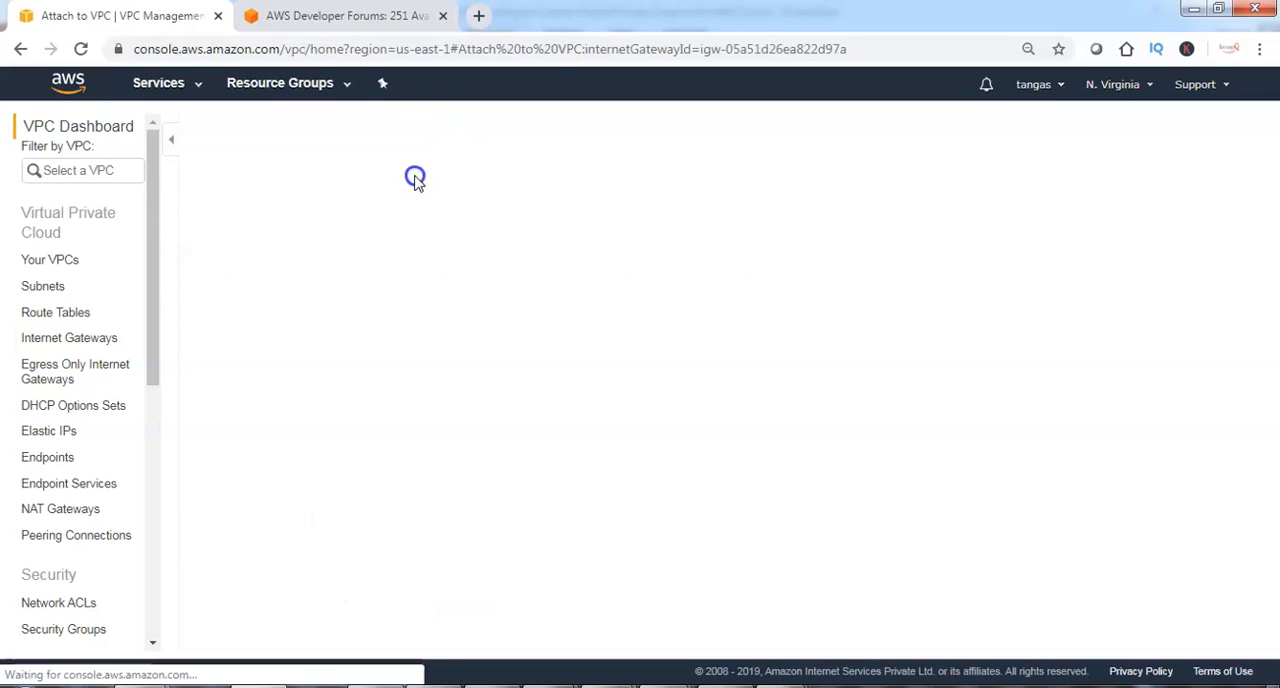
pyautogui.click(589, 241)
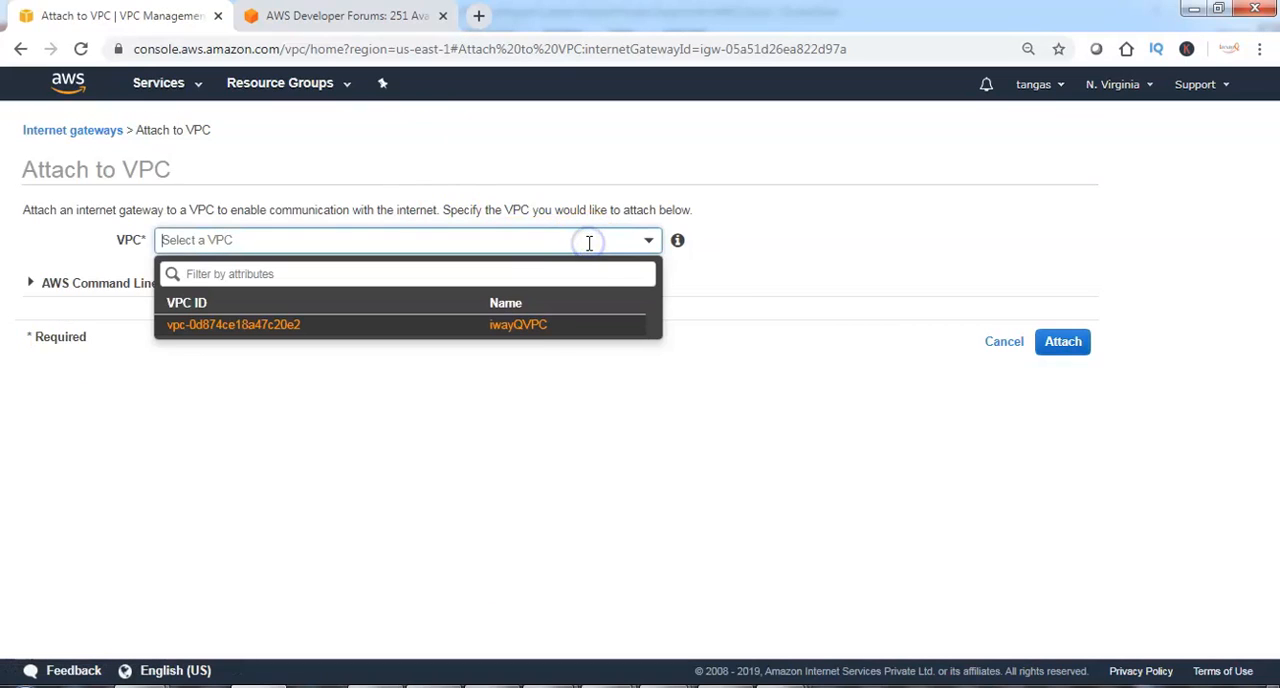
pyautogui.click(535, 329)
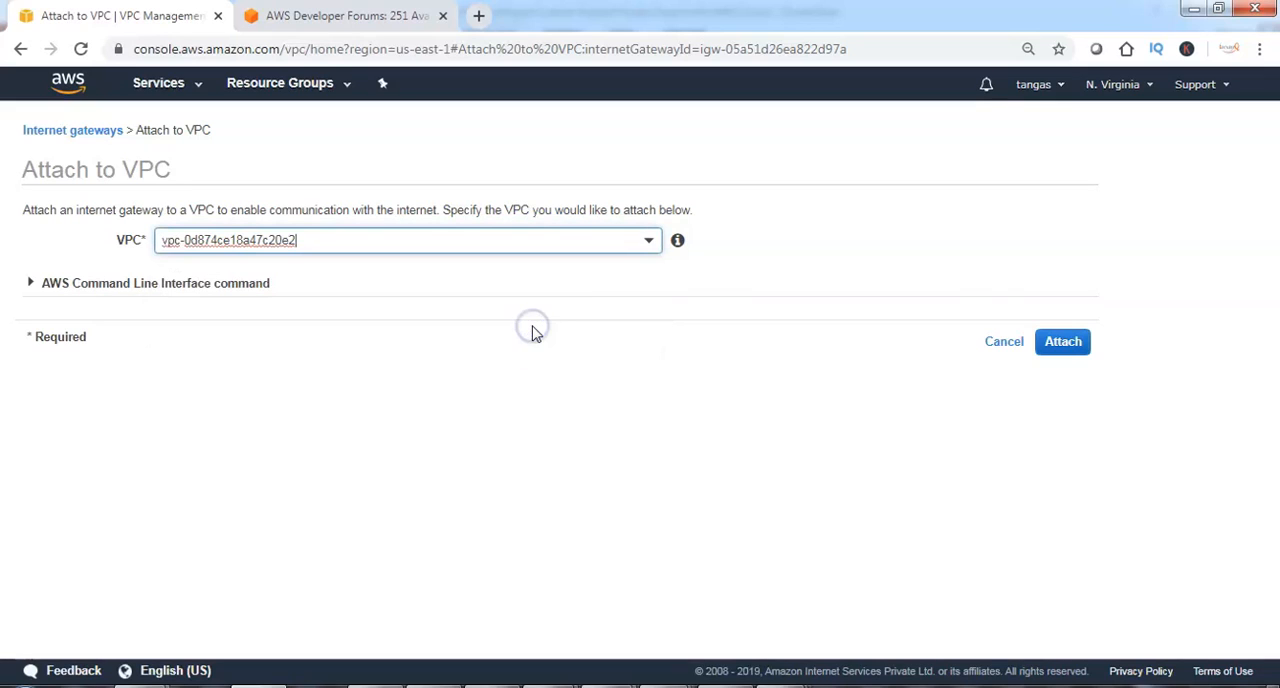
pyautogui.click(1066, 343)
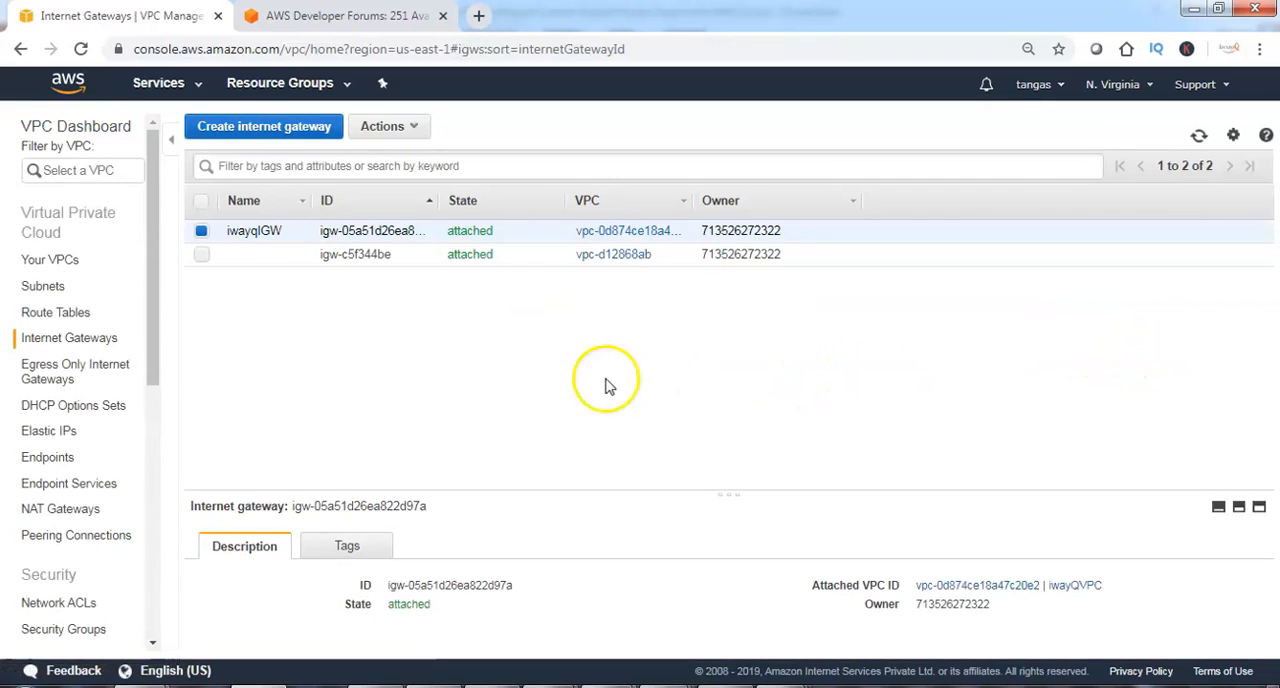
pyautogui.moveTo(268, 234)
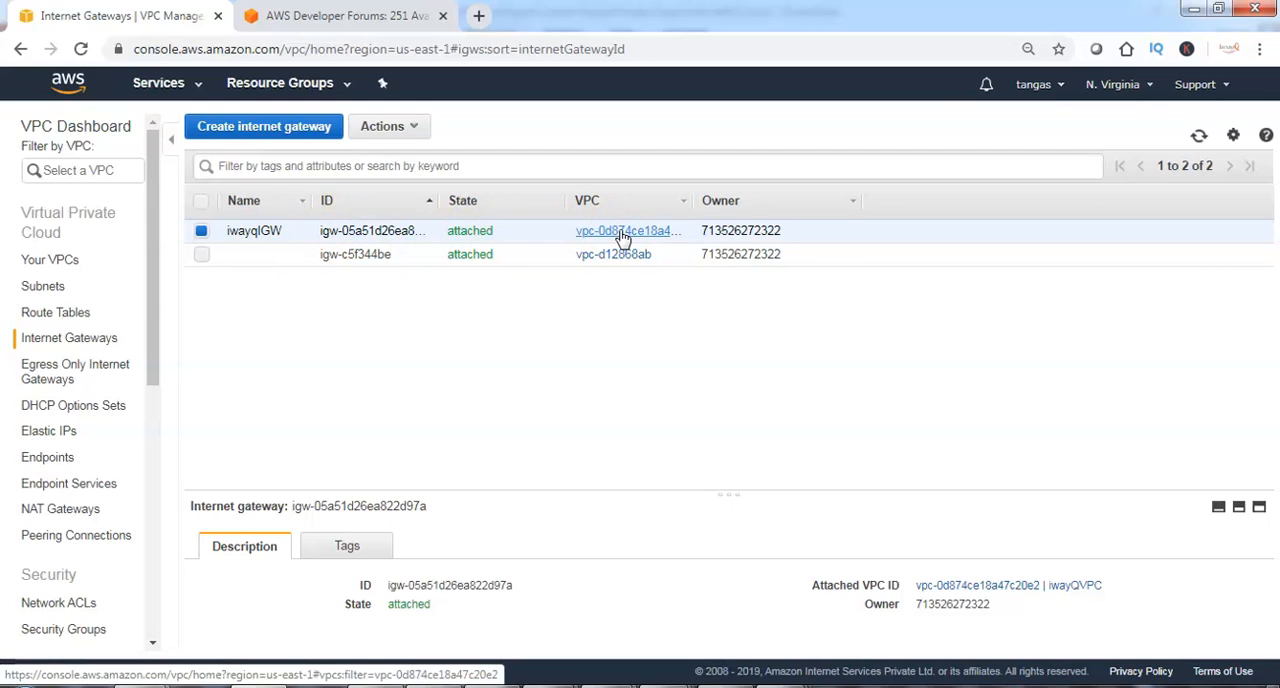
# Edit the routes of route table iwayqrt1 and add a route with destination 0.0.0.0/0.
pyautogui.click(68, 320)
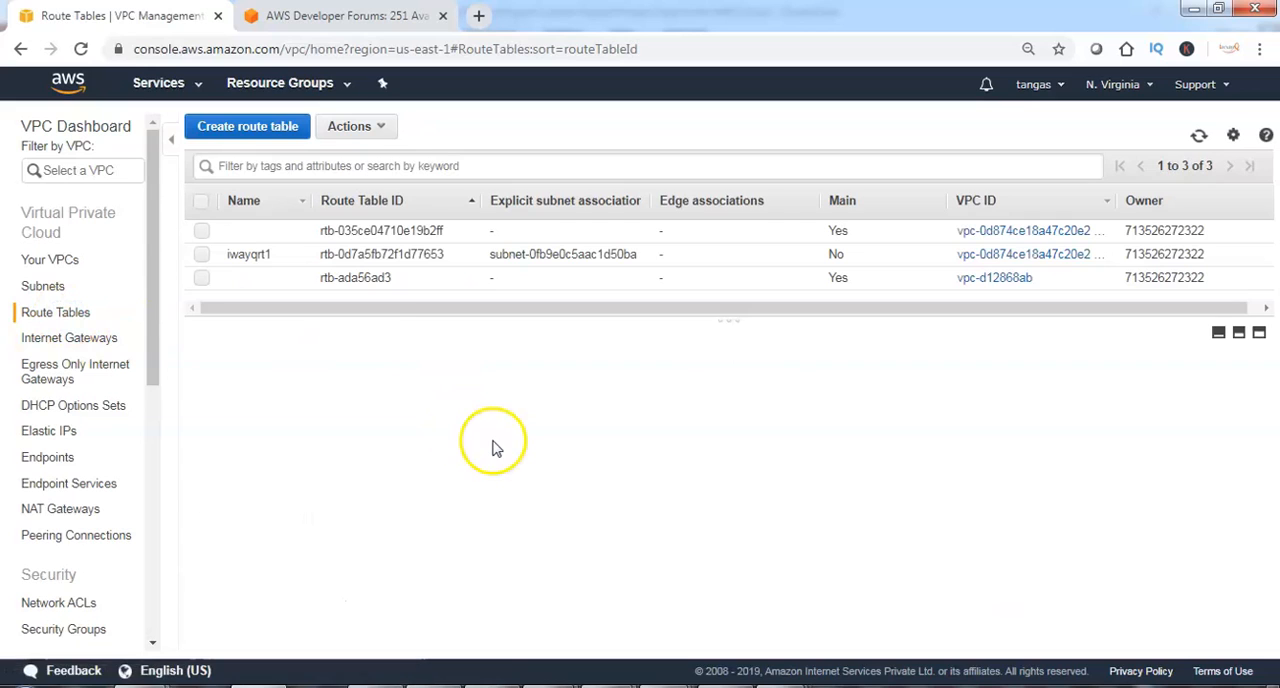
pyautogui.click(201, 254)
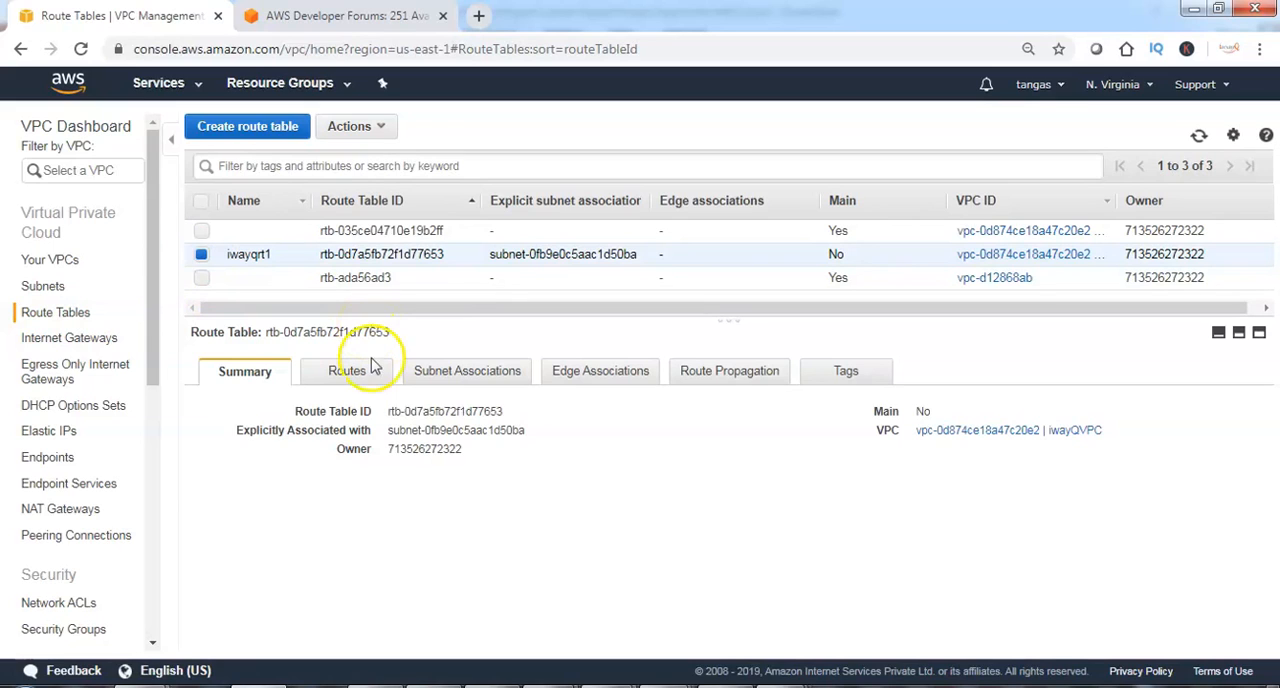
pyautogui.click(366, 370)
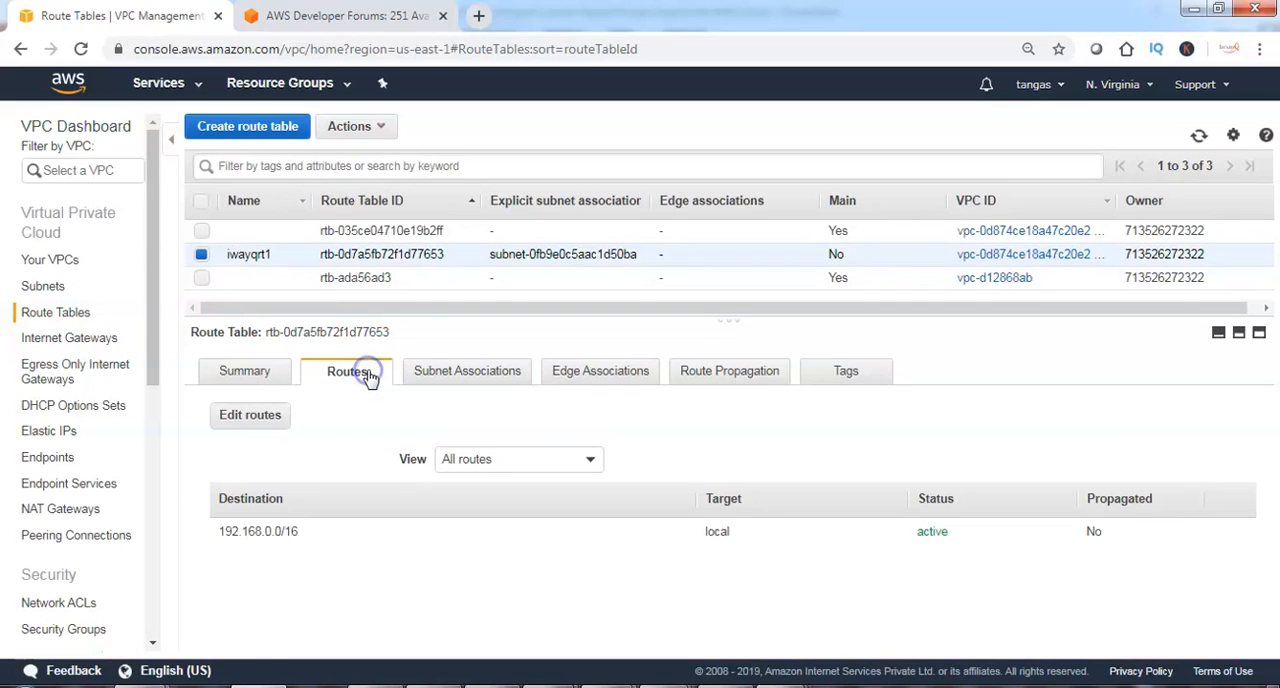
pyautogui.click(255, 415)
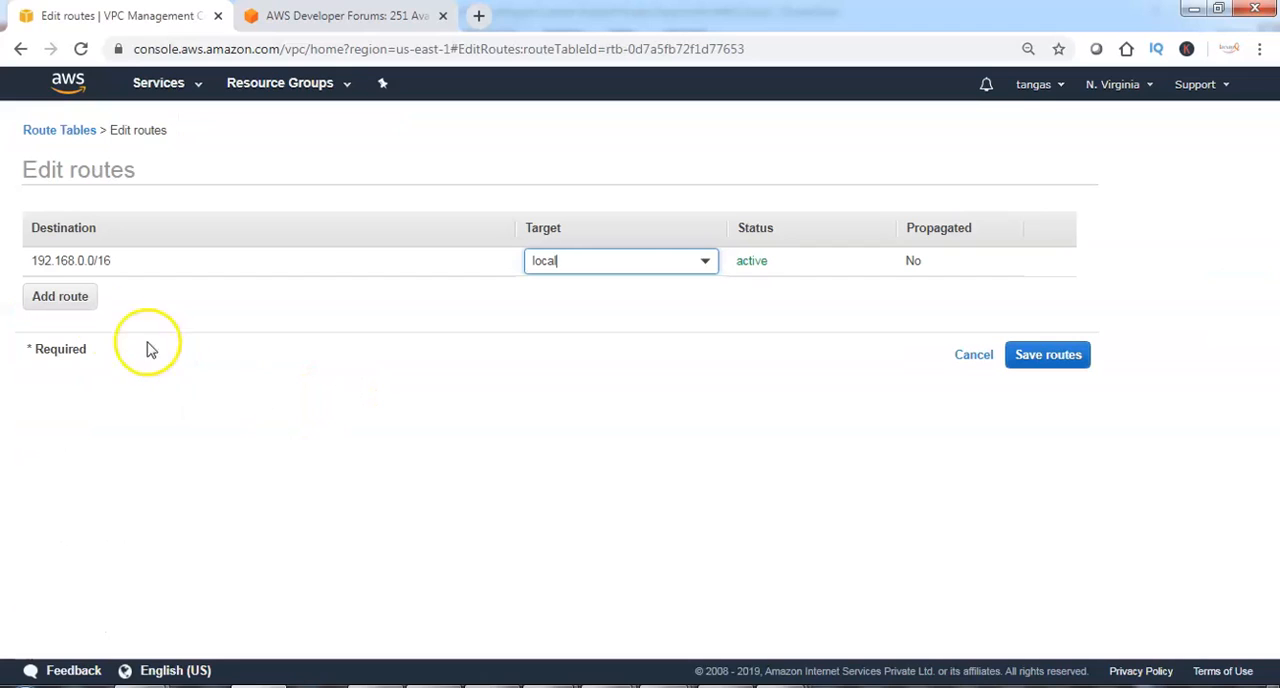
pyautogui.click(71, 296)
pyautogui.click(71, 292)
pyautogui.write('0.0.0.0/0')
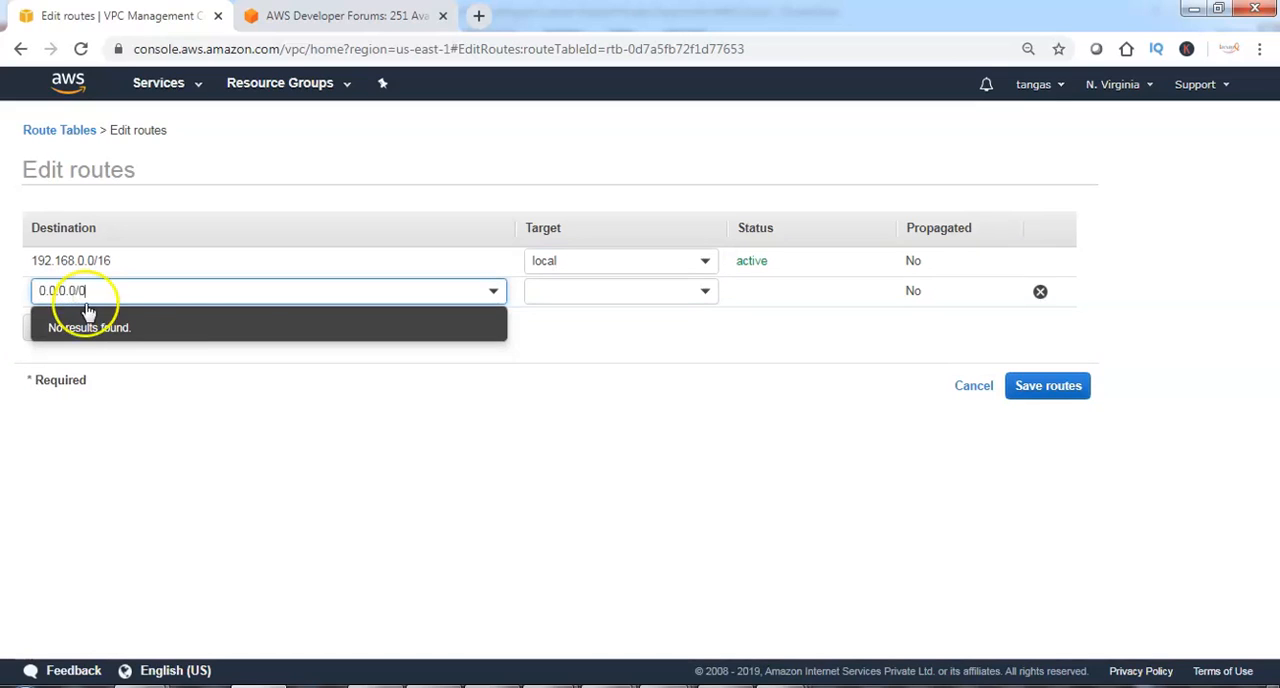
pyautogui.click(640, 349)
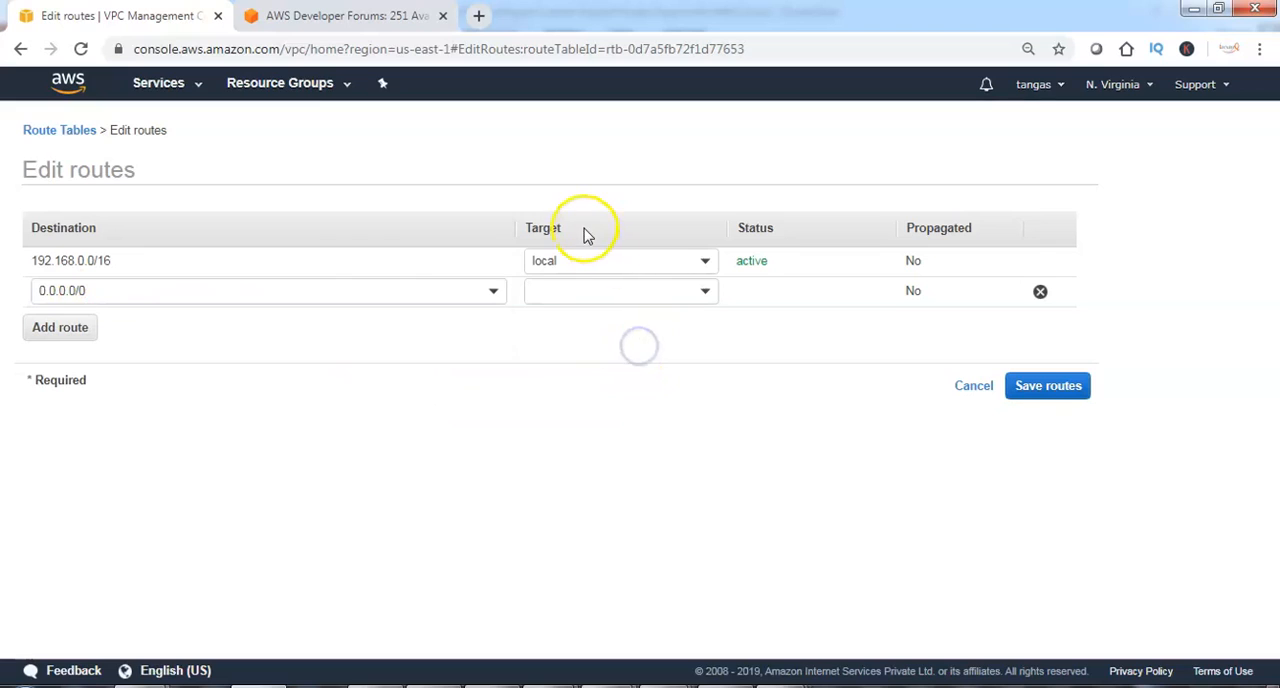
# Set the internet gateway iwayqIGW as the new route's target, save the routes, and view the route table's subnet associations.
pyautogui.click(690, 290)
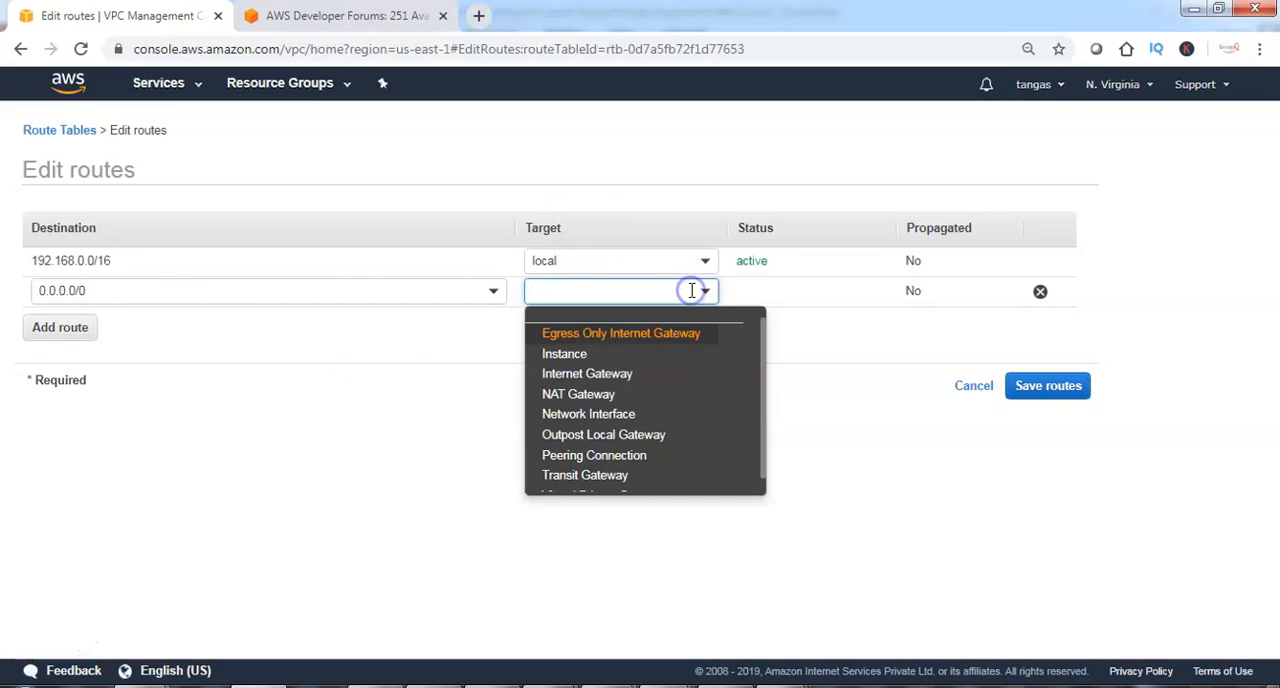
pyautogui.click(606, 376)
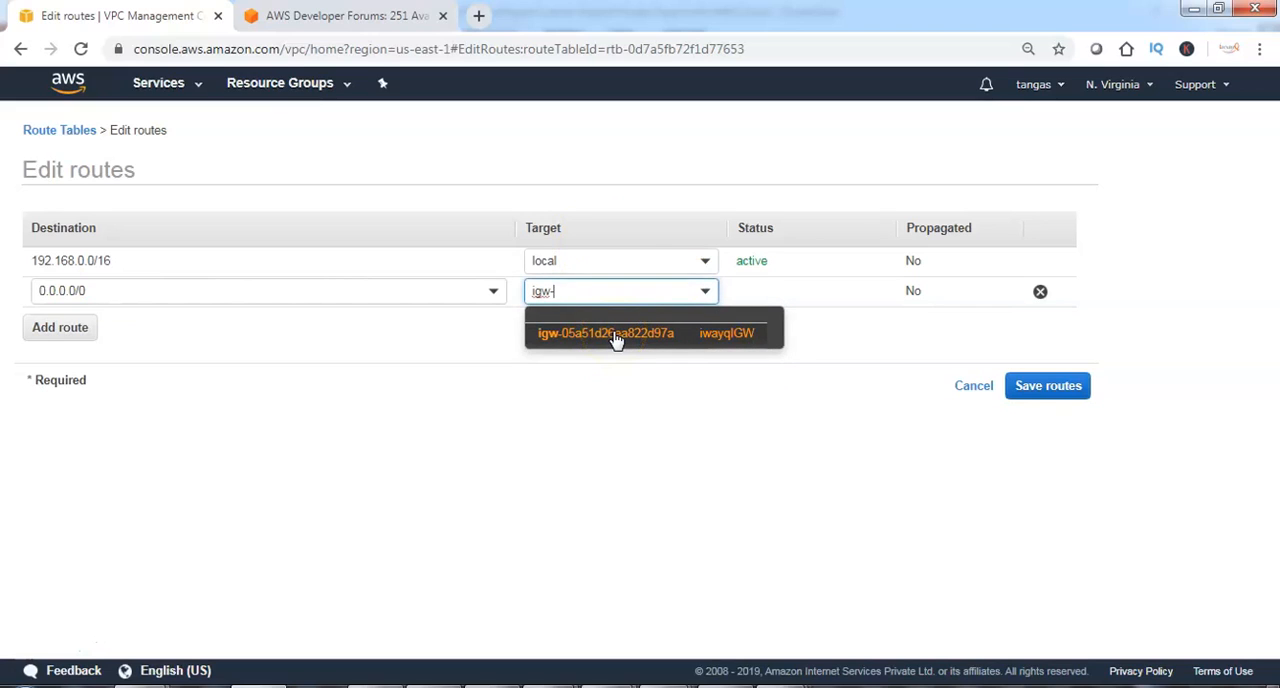
pyautogui.click(616, 340)
pyautogui.click(1040, 388)
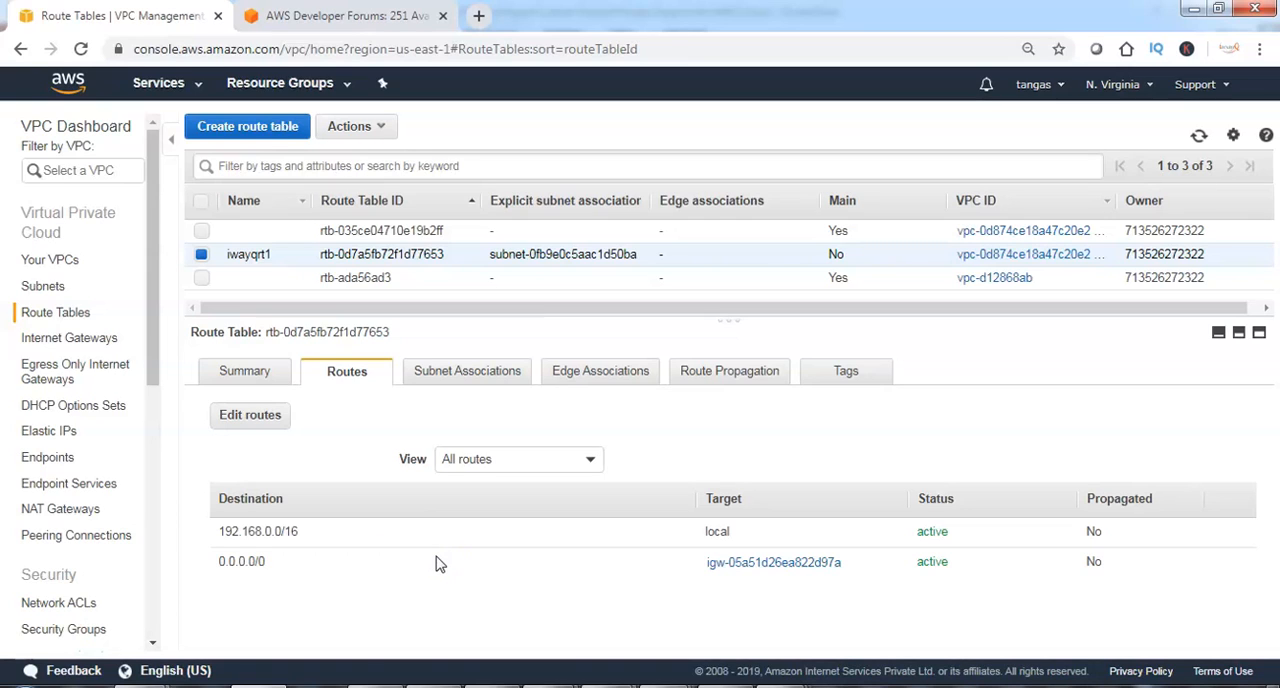
pyautogui.click(443, 372)
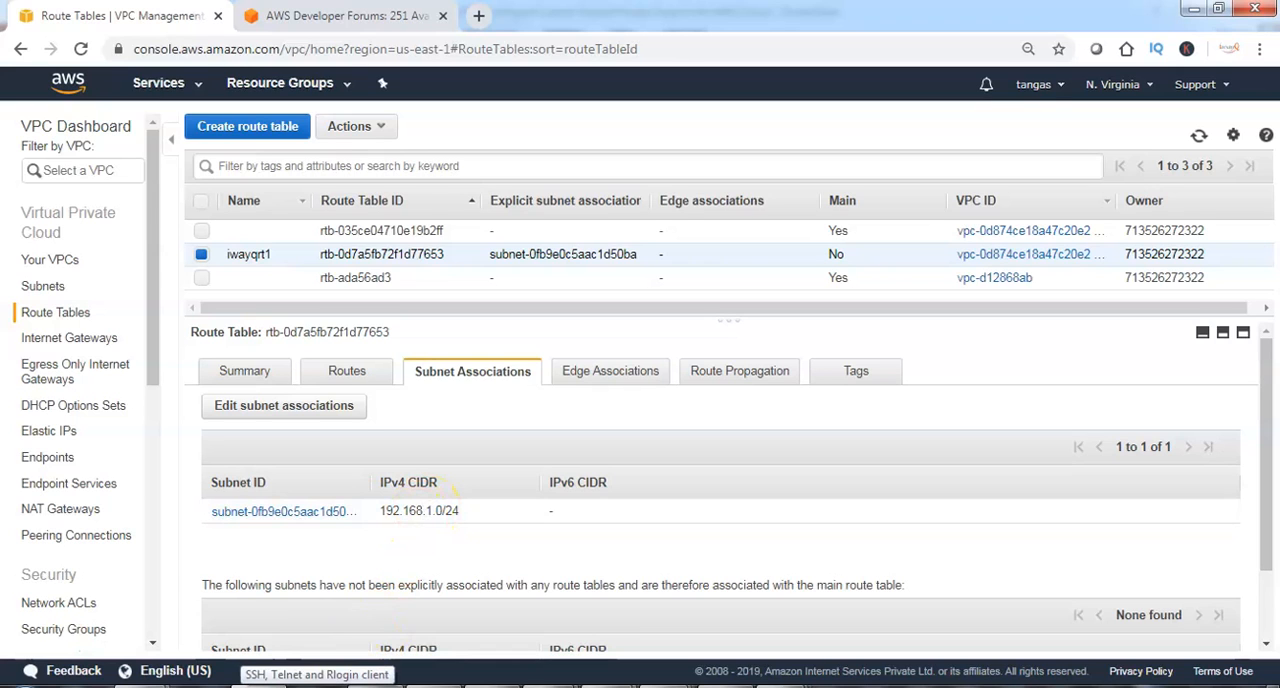
# Switch to PuTTY and enter the instance's public IP 54.92.138.121 as the host name.
pyautogui.click(316, 686)
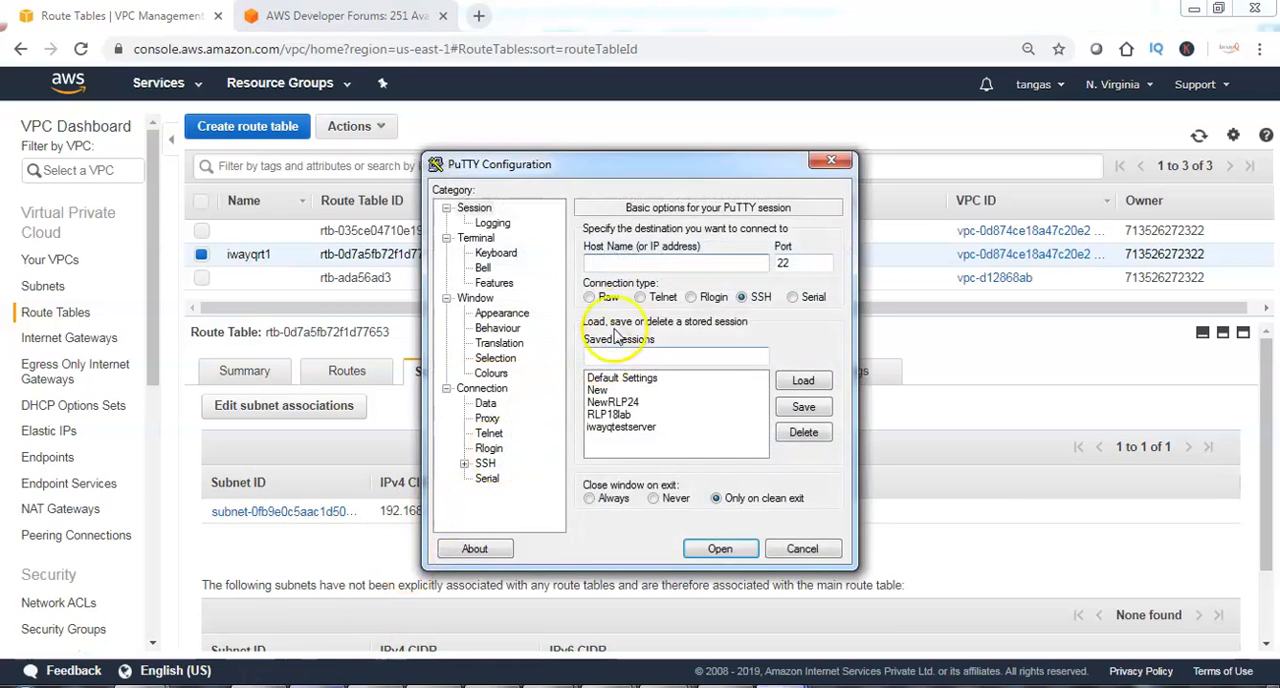
pyautogui.write('54.92.138.121')
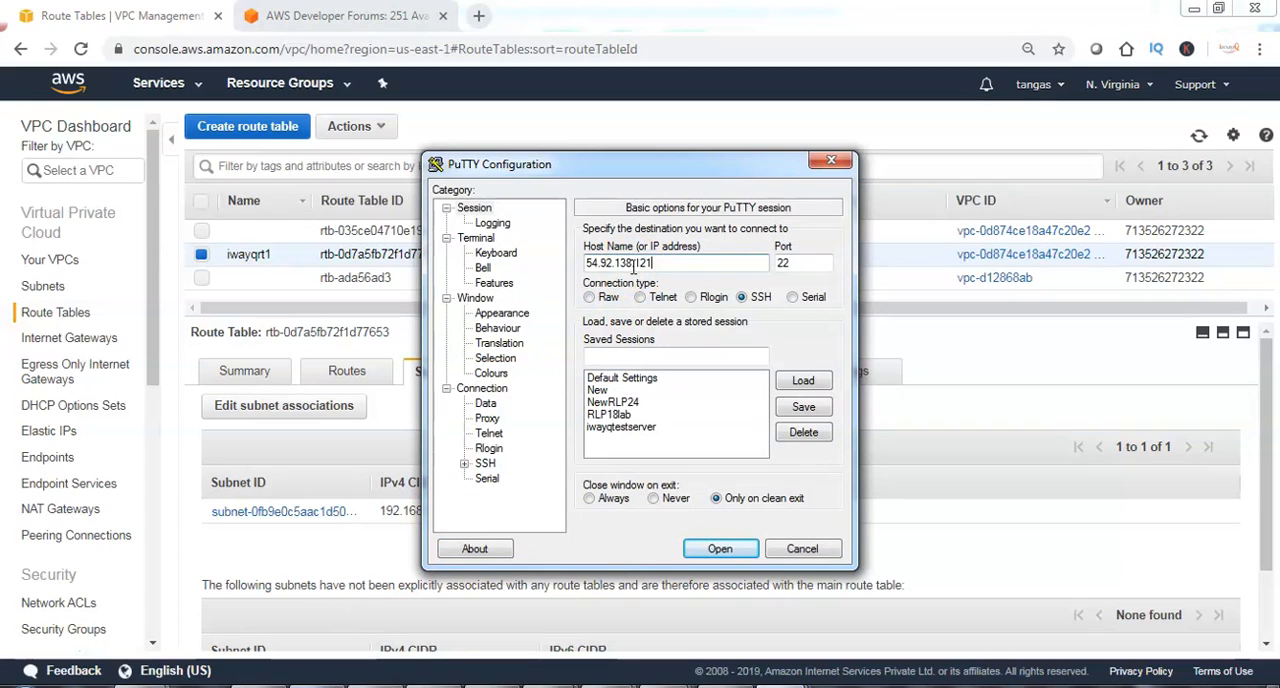
pyautogui.click(465, 465)
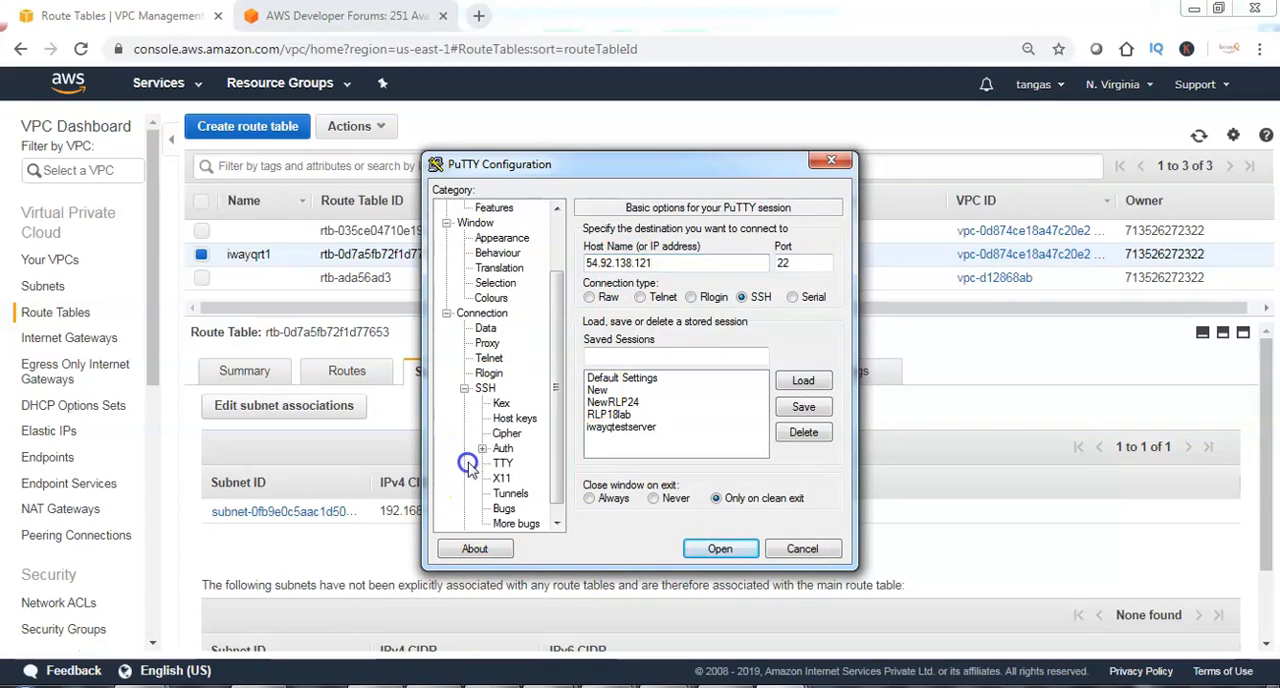
pyautogui.click(464, 388)
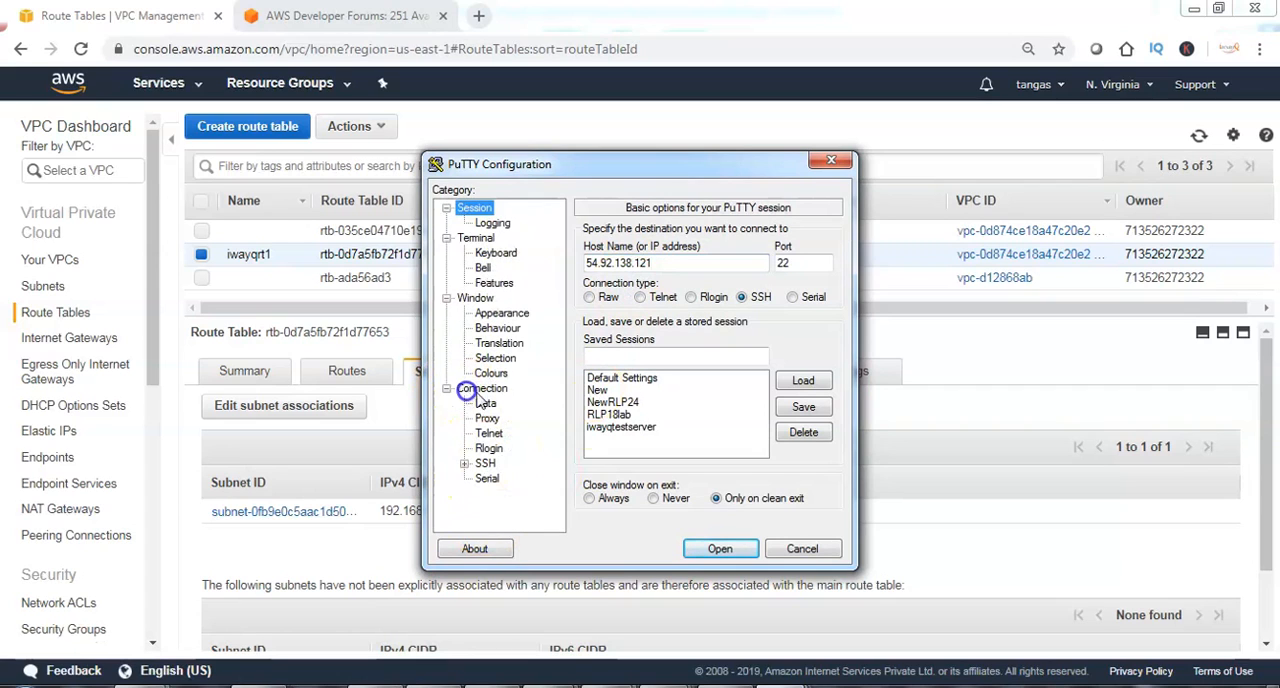
# Use iwayqkey.ppk from Downloads as the SSH authentication private key file and open the connection.
pyautogui.click(464, 465)
pyautogui.click(502, 448)
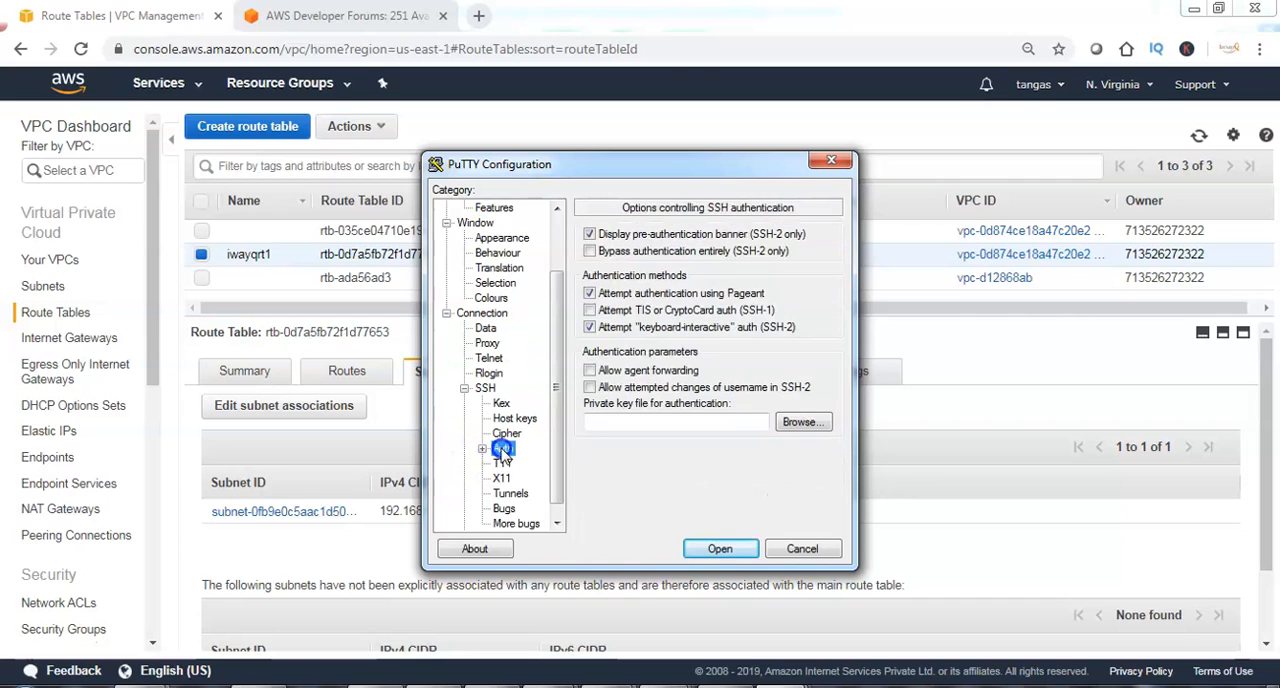
pyautogui.click(798, 423)
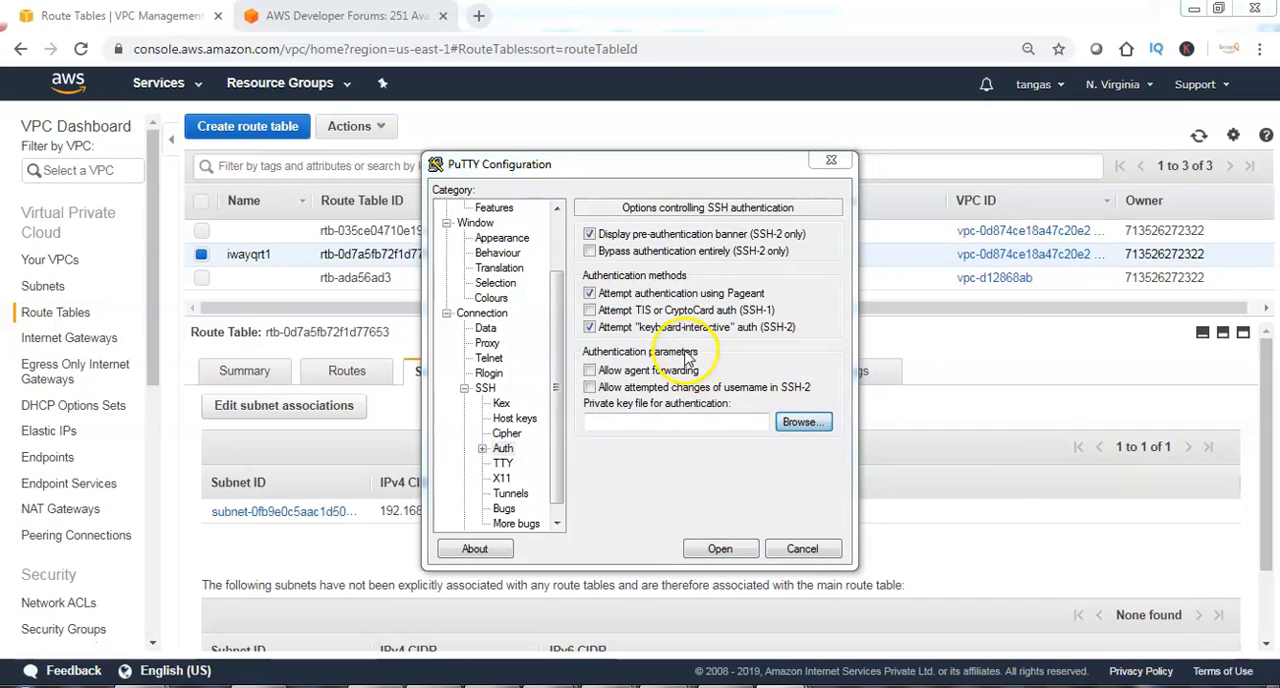
pyautogui.click(649, 330)
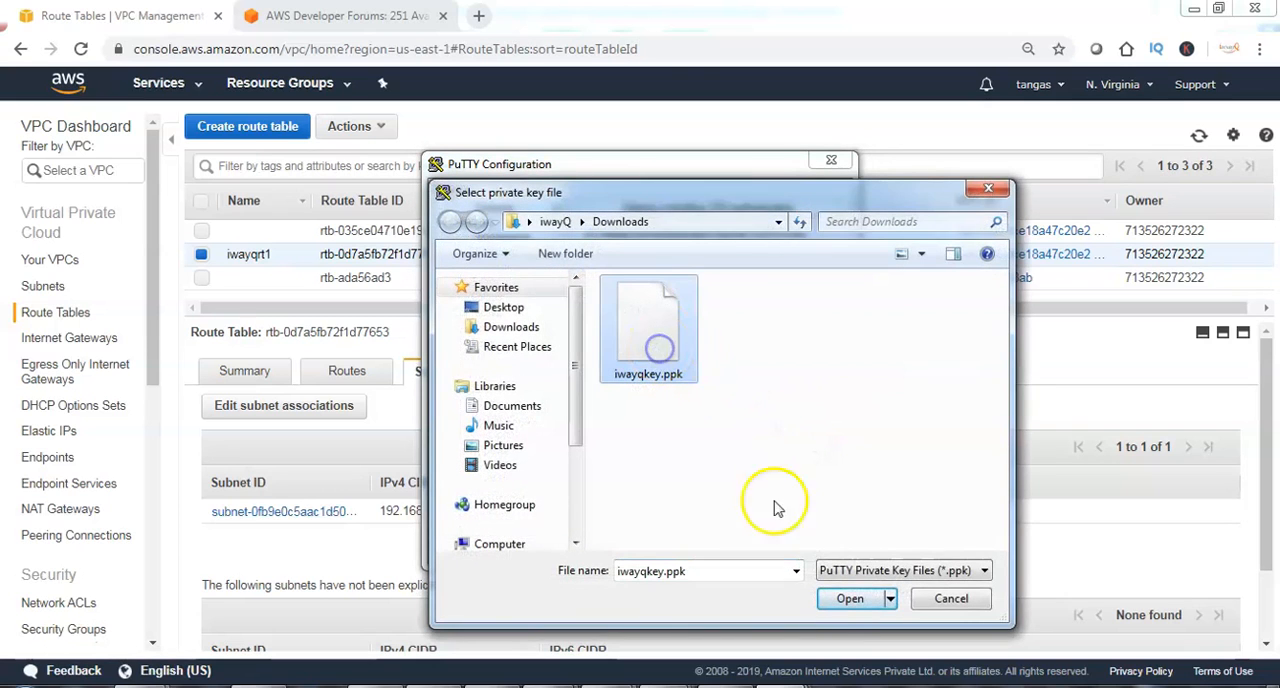
pyautogui.click(847, 597)
pyautogui.click(738, 549)
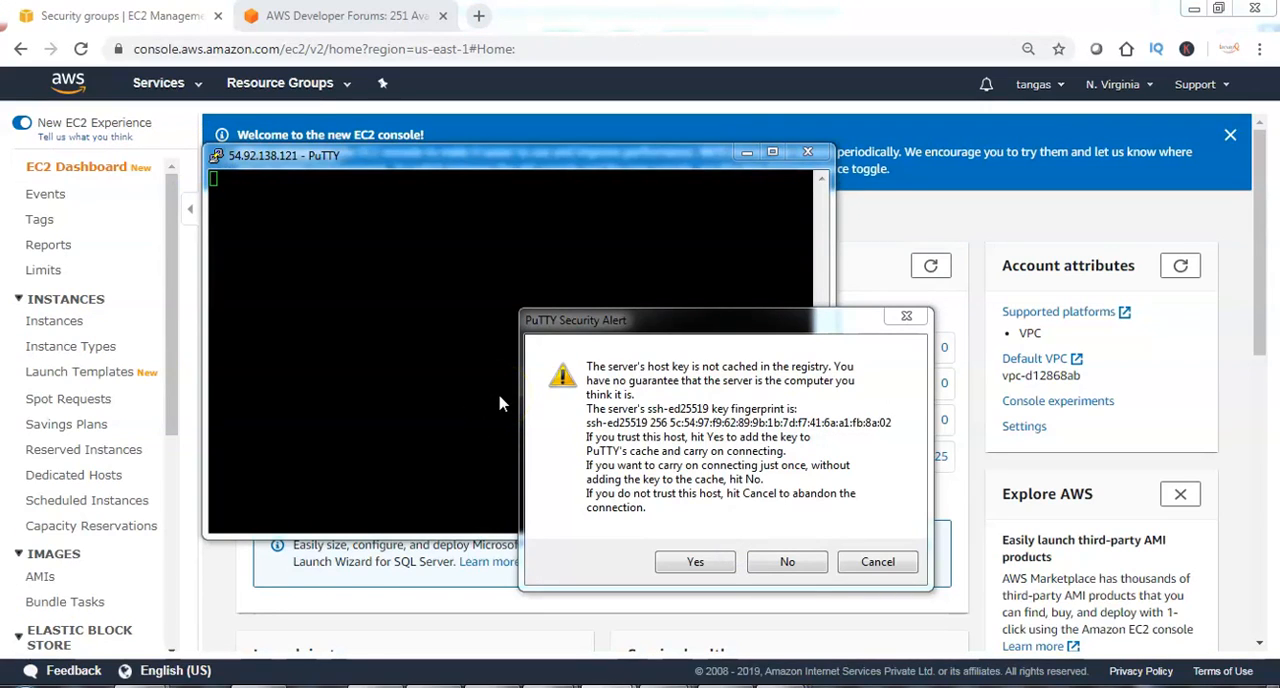
# Trust and cache the server's host key, and log in as ec2-user.
pyautogui.click(695, 561)
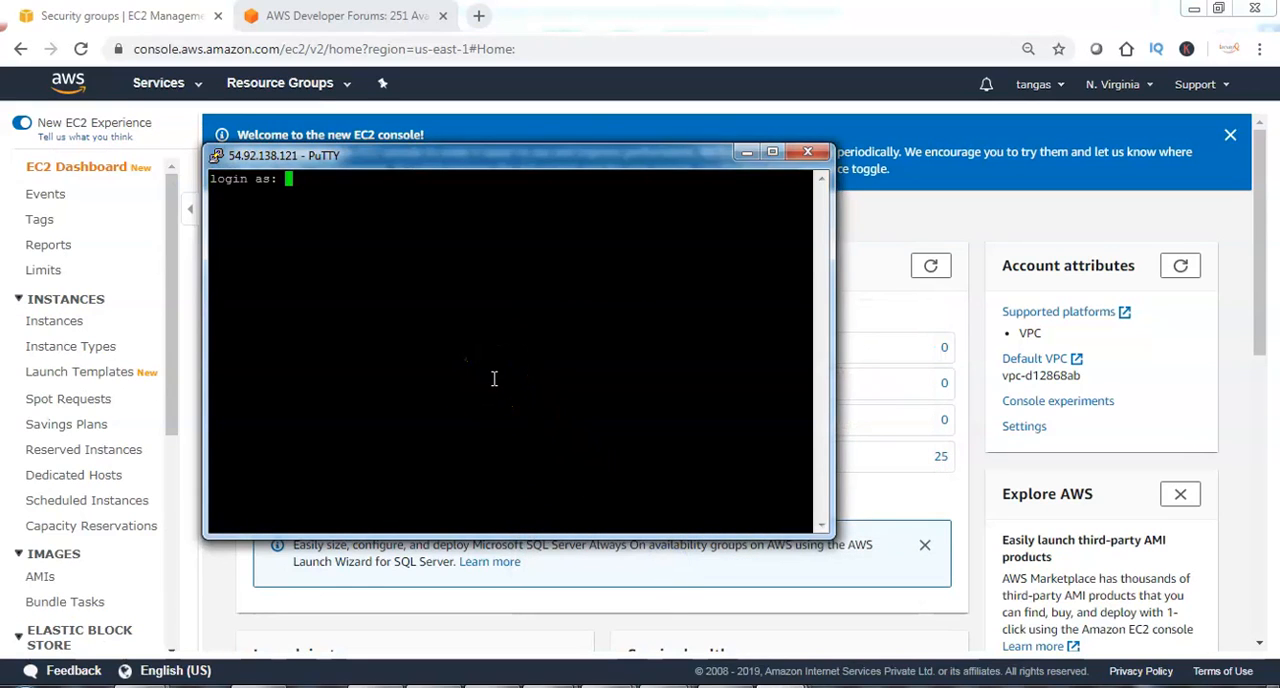
pyautogui.write('ec2-user')
pyautogui.press('Return')
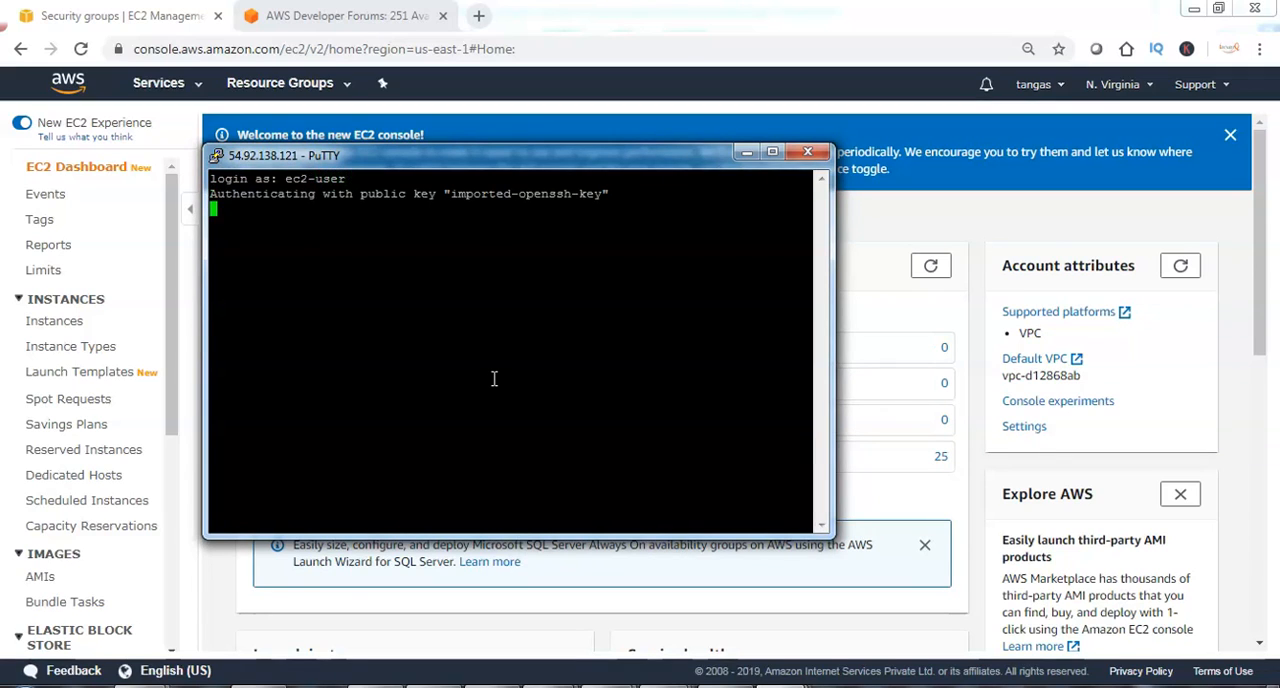